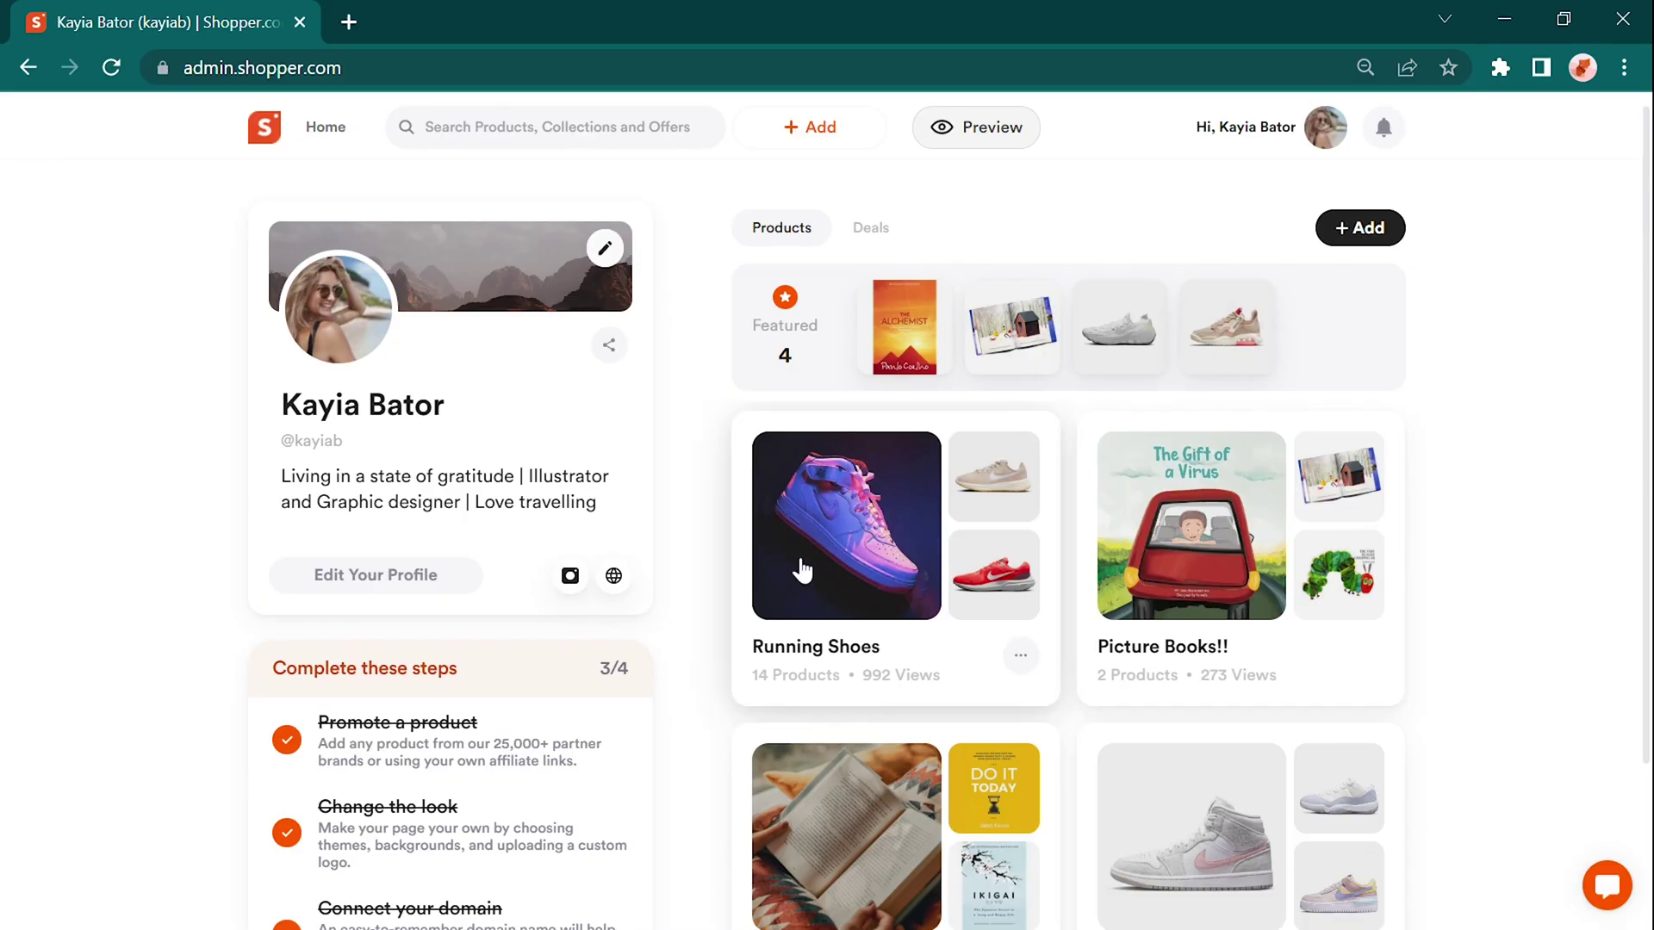
# - Open the Running Shoes collection and locate the Nike SB shoe's broken-link notification
pyautogui.click(842, 558)
pyautogui.scroll(-5, 1531, 592)
pyautogui.scroll(-2, 1532, 592)
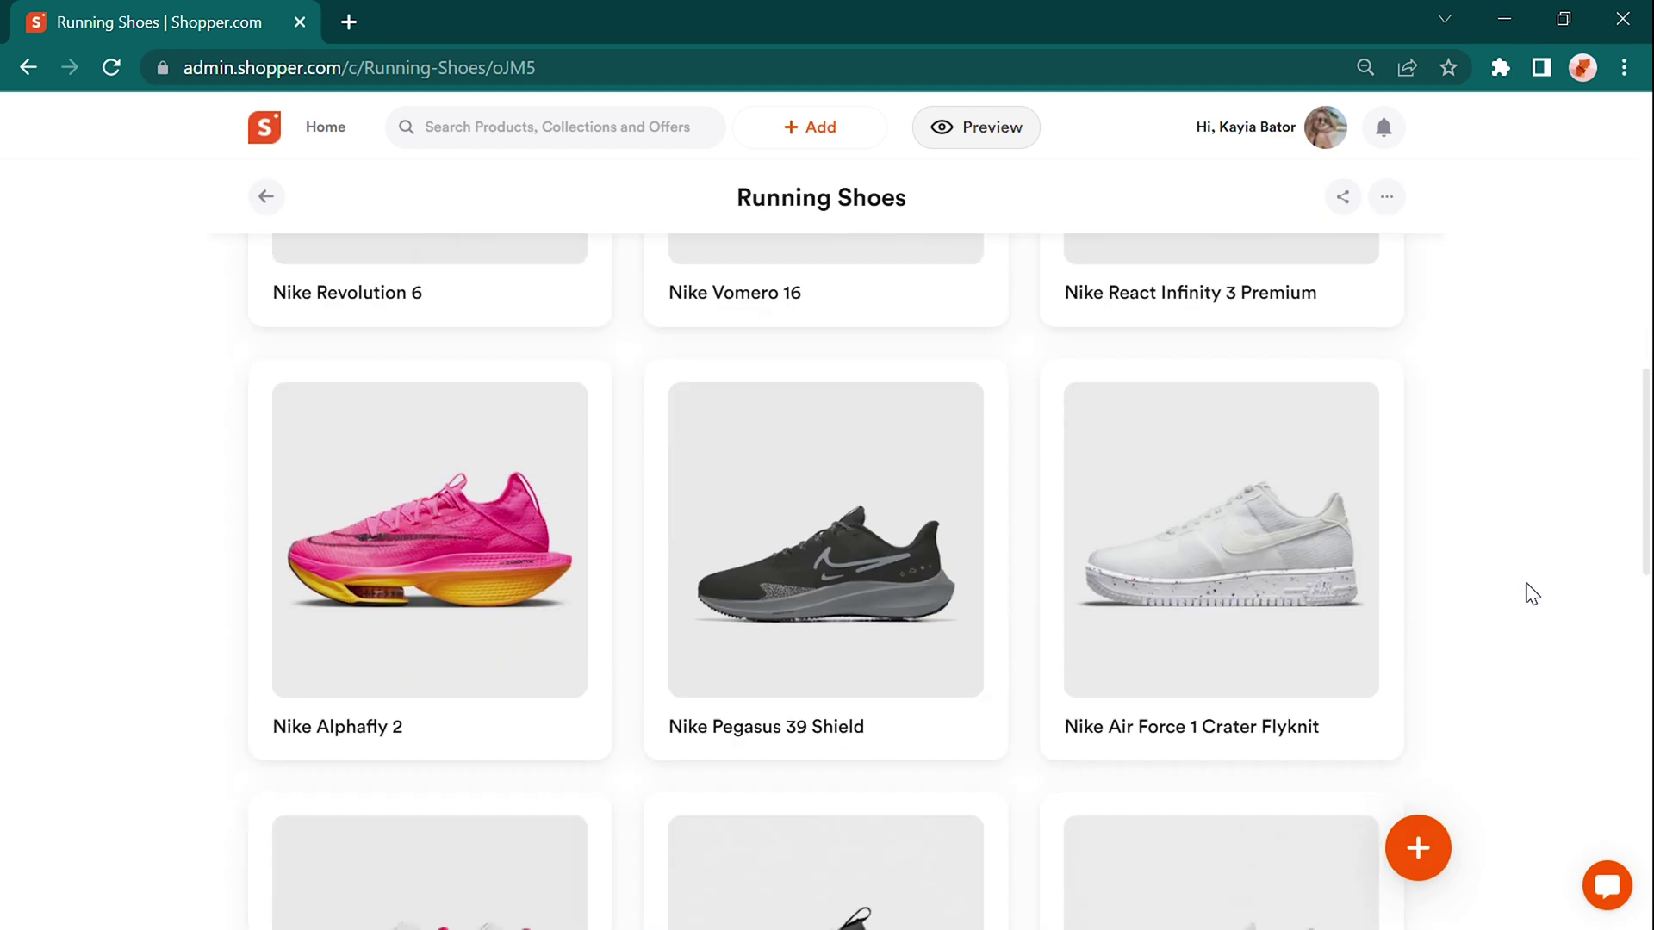
pyautogui.scroll(-5, 1531, 593)
pyautogui.scroll(-3, 1531, 592)
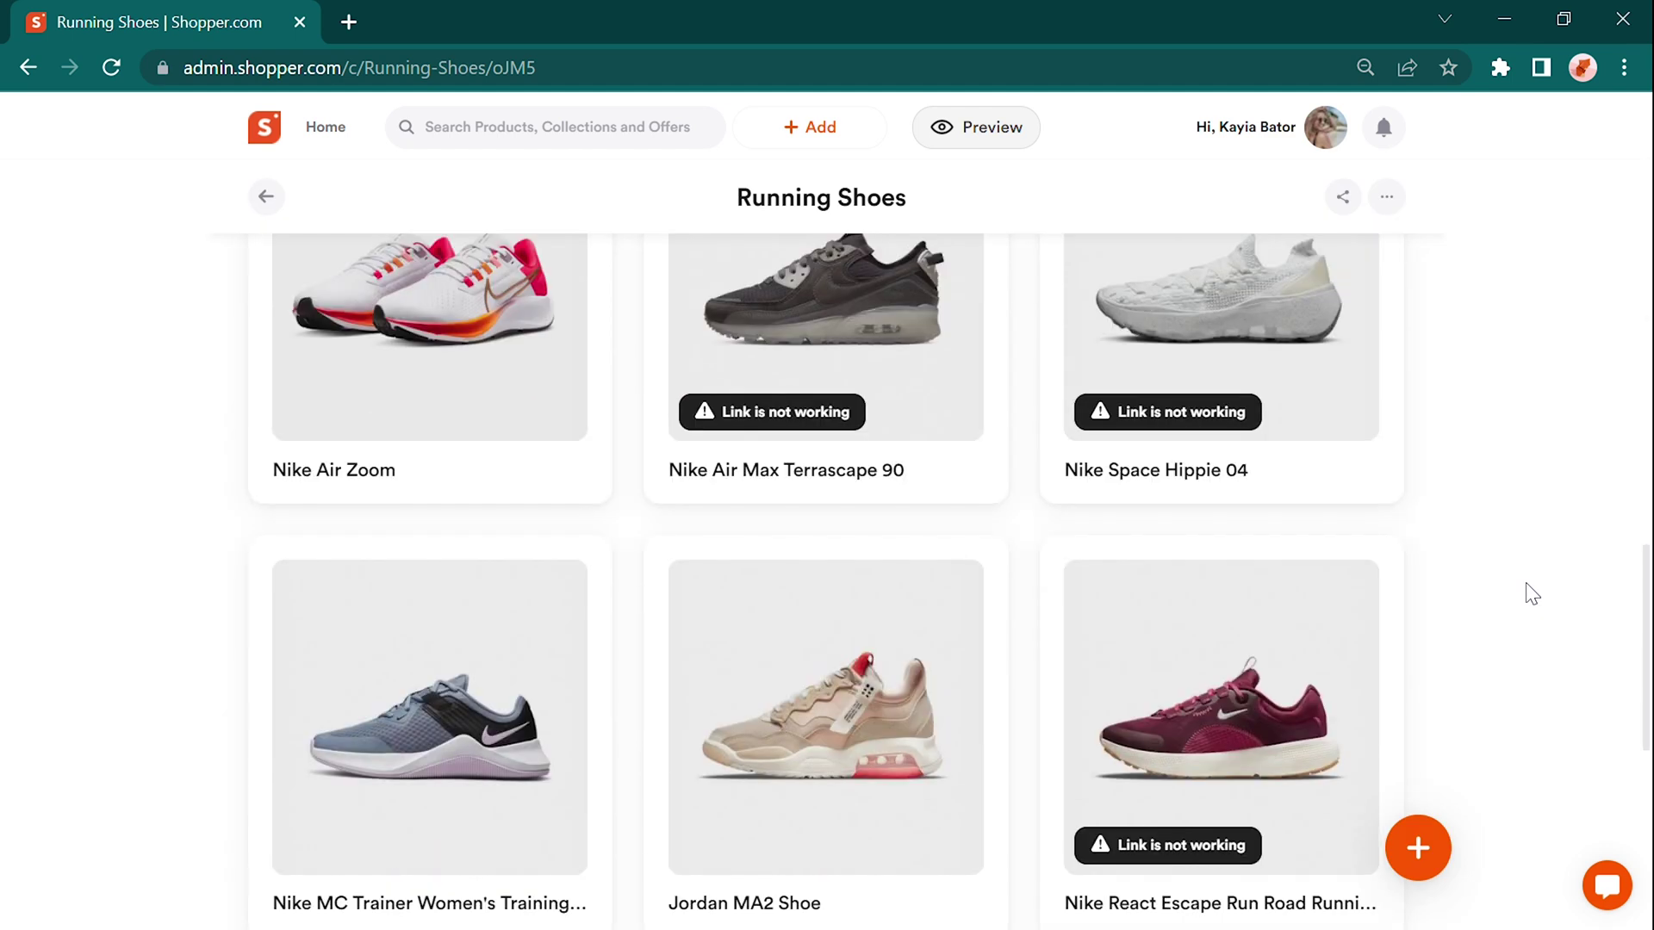
pyautogui.click(1385, 129)
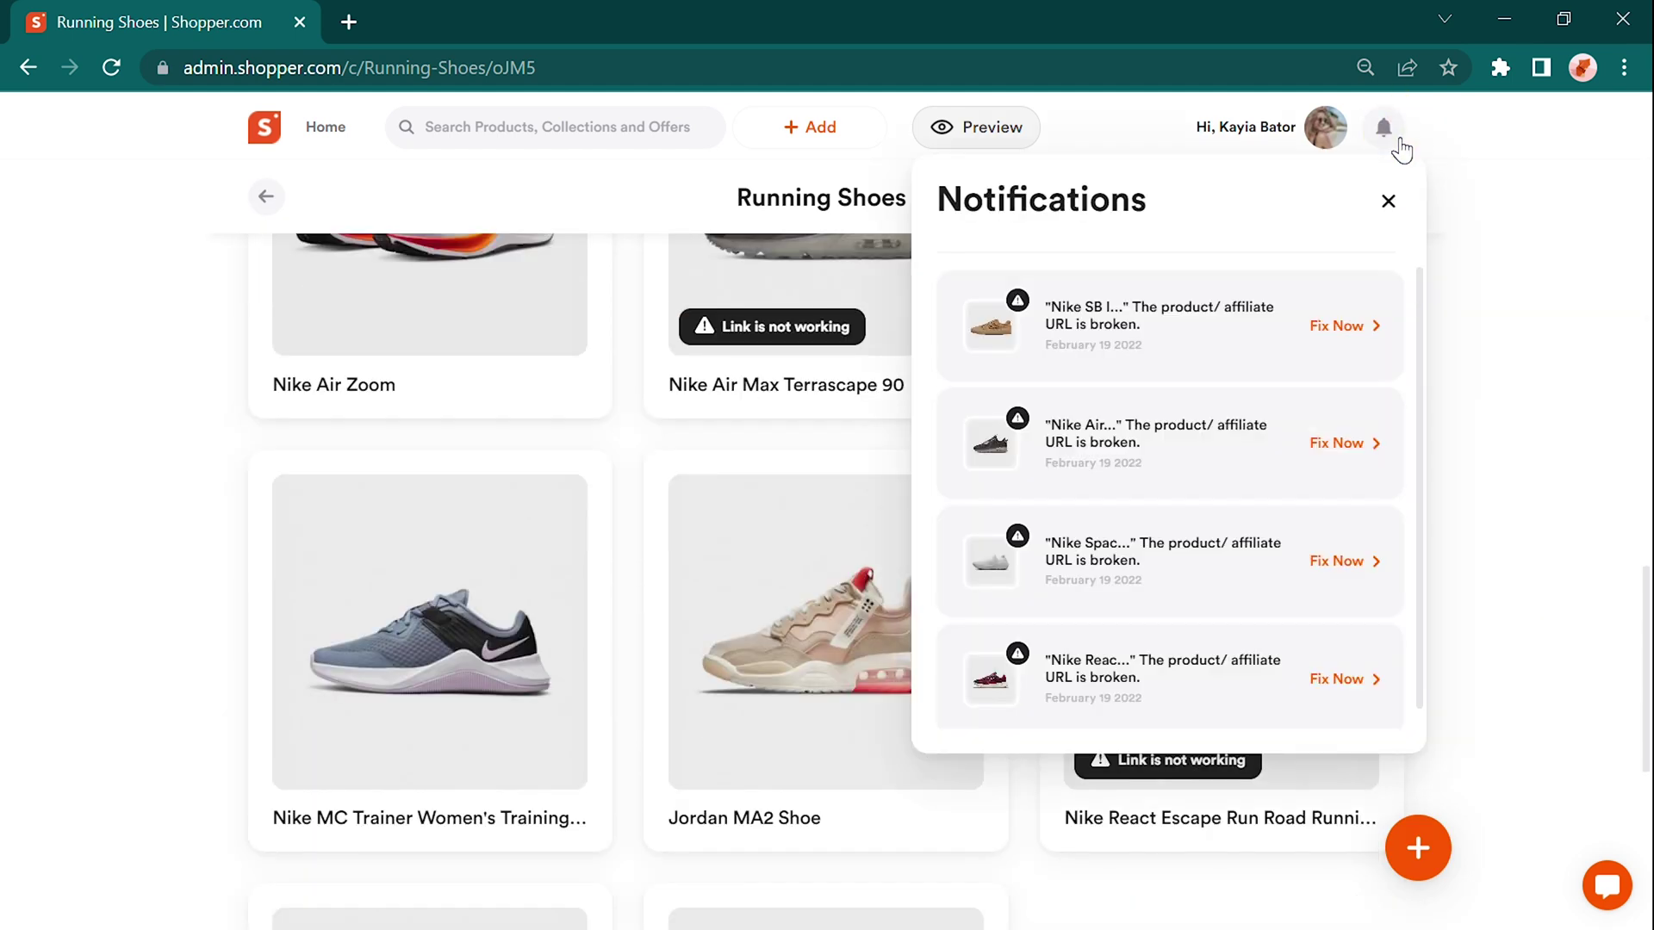
pyautogui.click(1358, 338)
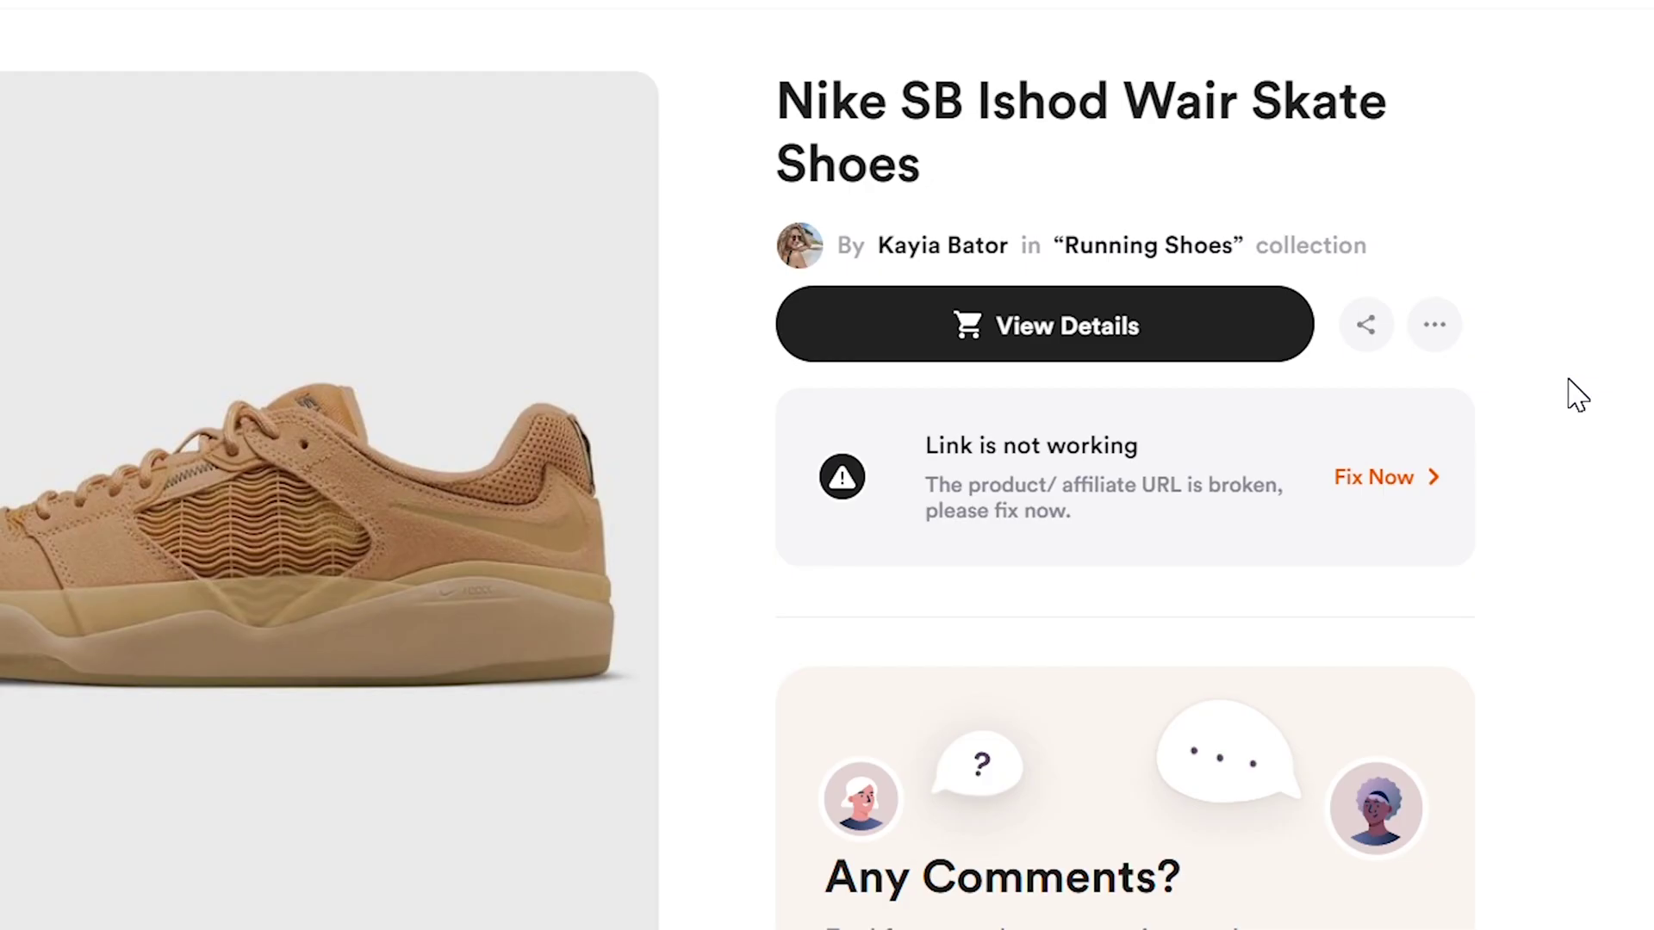
# - Set a custom affiliate URL for the Nike SB Ishod Wair Skate Shoes and save
pyautogui.click(1378, 478)
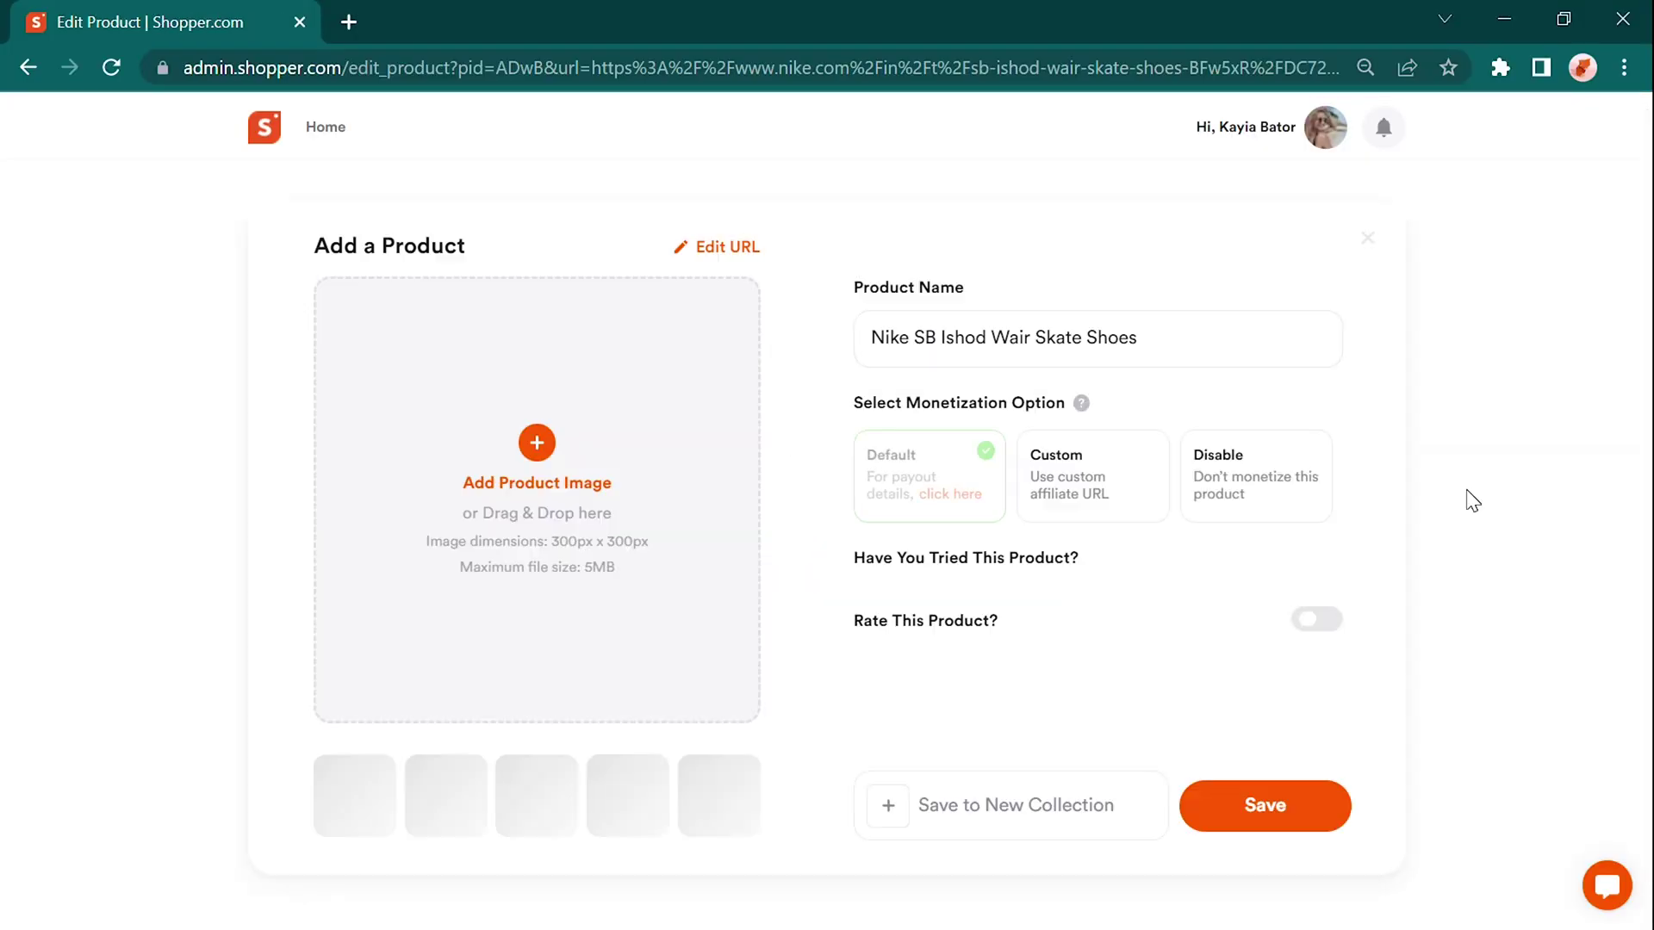
pyautogui.click(1154, 564)
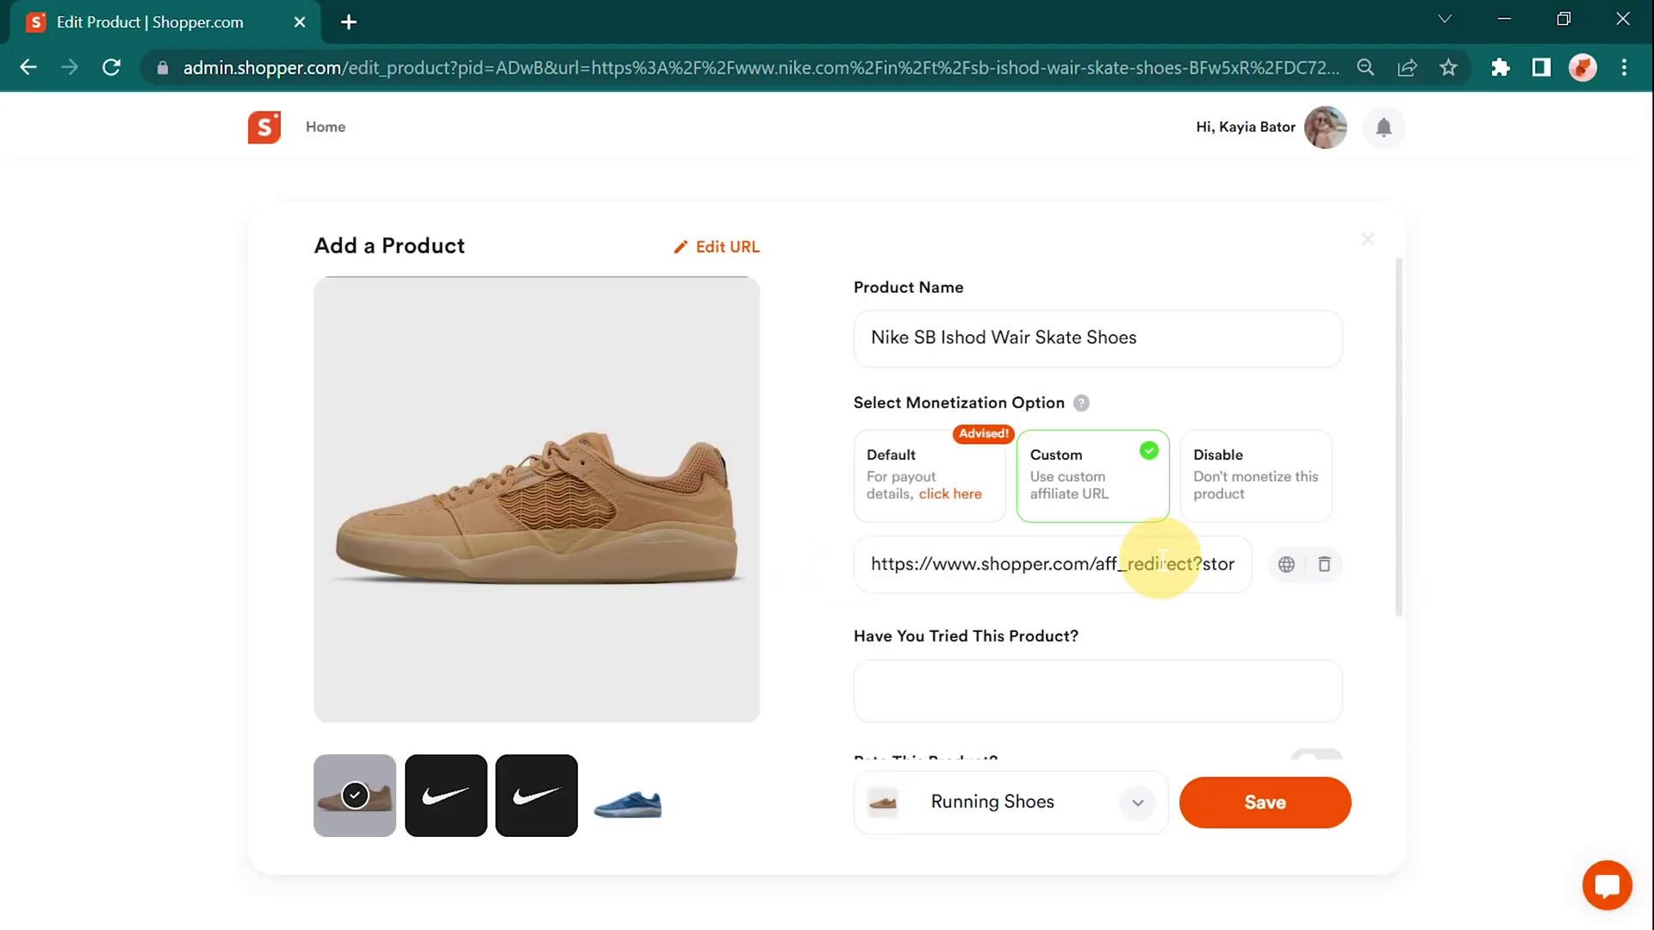
pyautogui.click(1176, 563)
pyautogui.click(1189, 622)
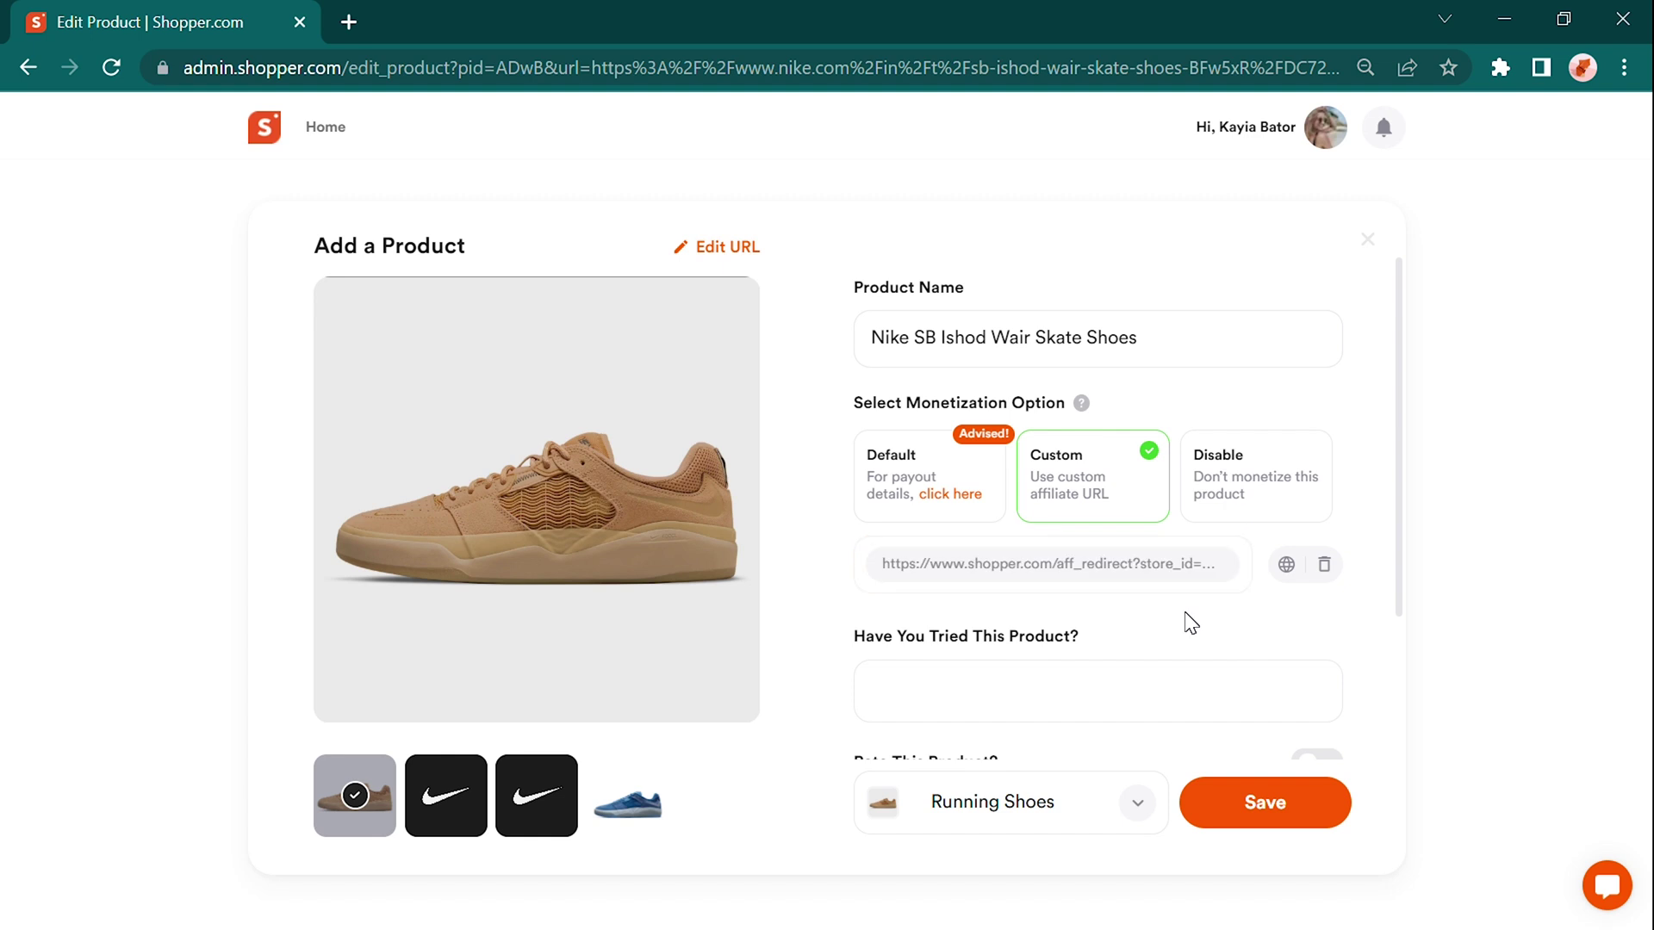
pyautogui.click(1213, 799)
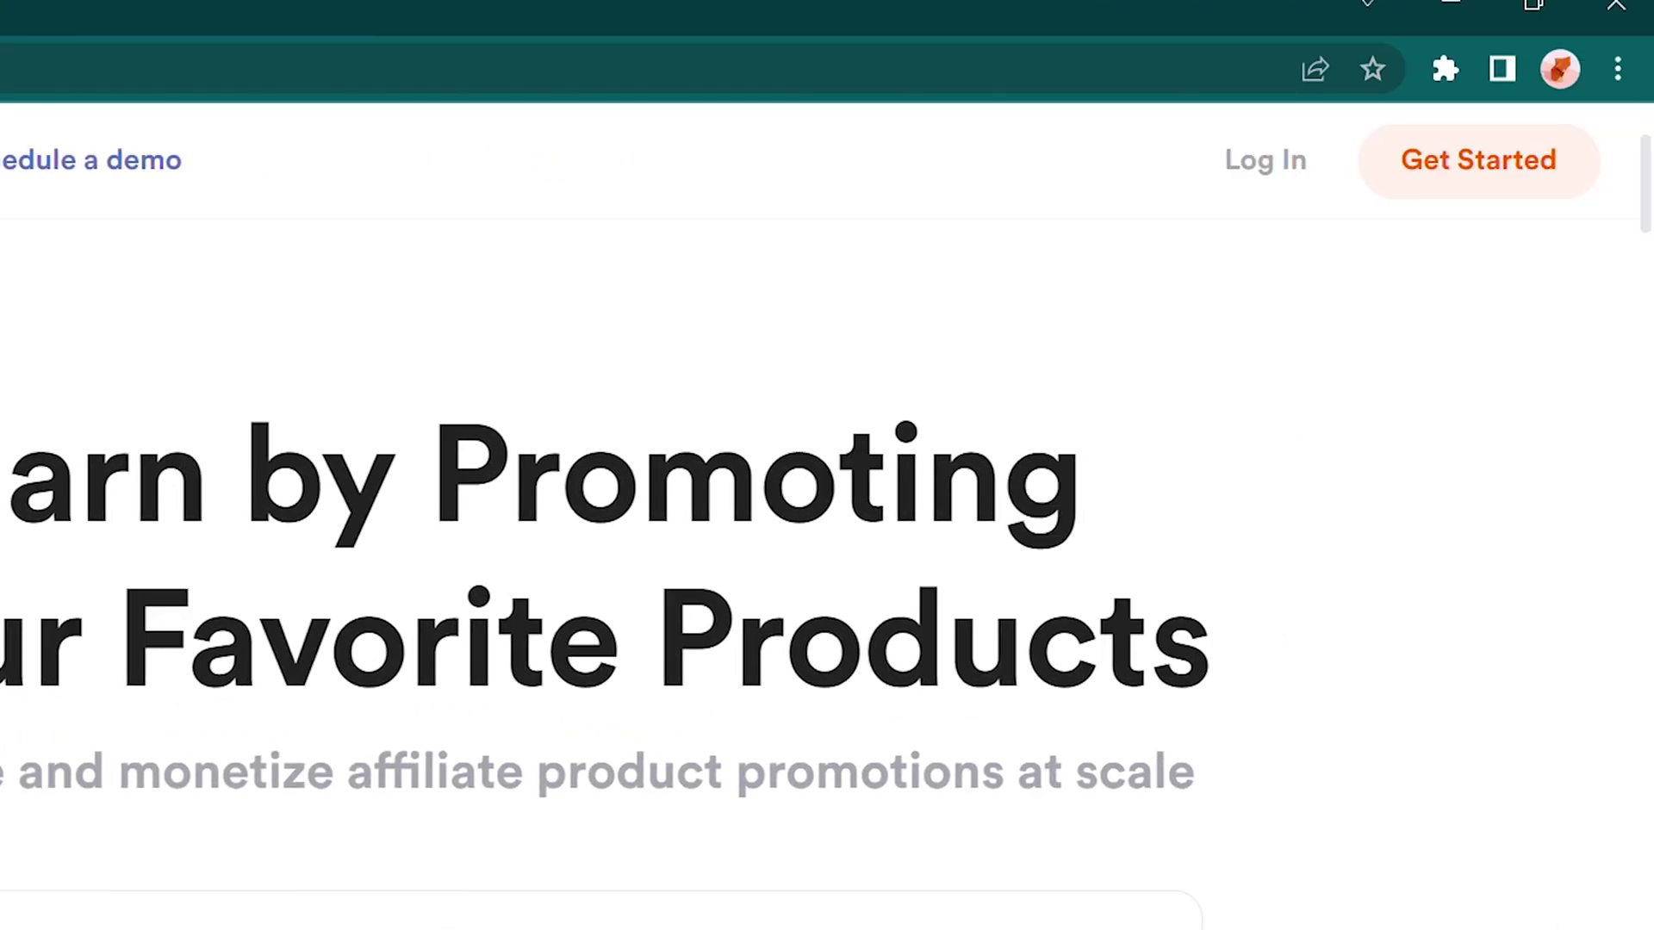
pyautogui.click(1480, 165)
pyautogui.click(674, 475)
pyautogui.write('Carter')
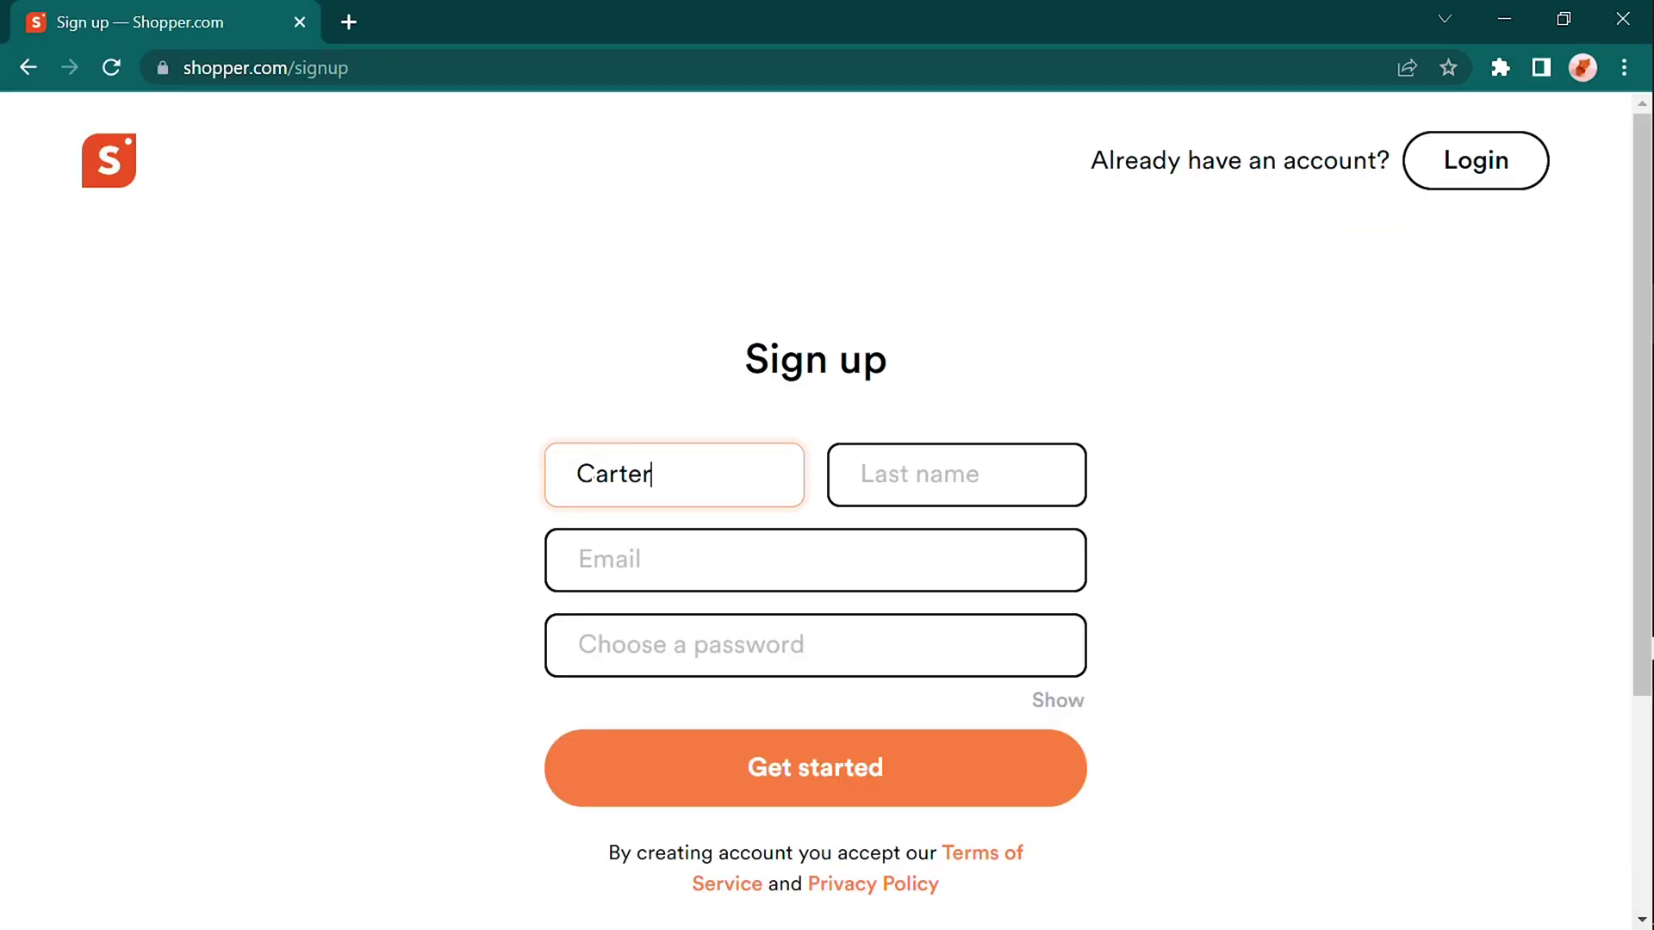
pyautogui.click(870, 473)
pyautogui.click(988, 642)
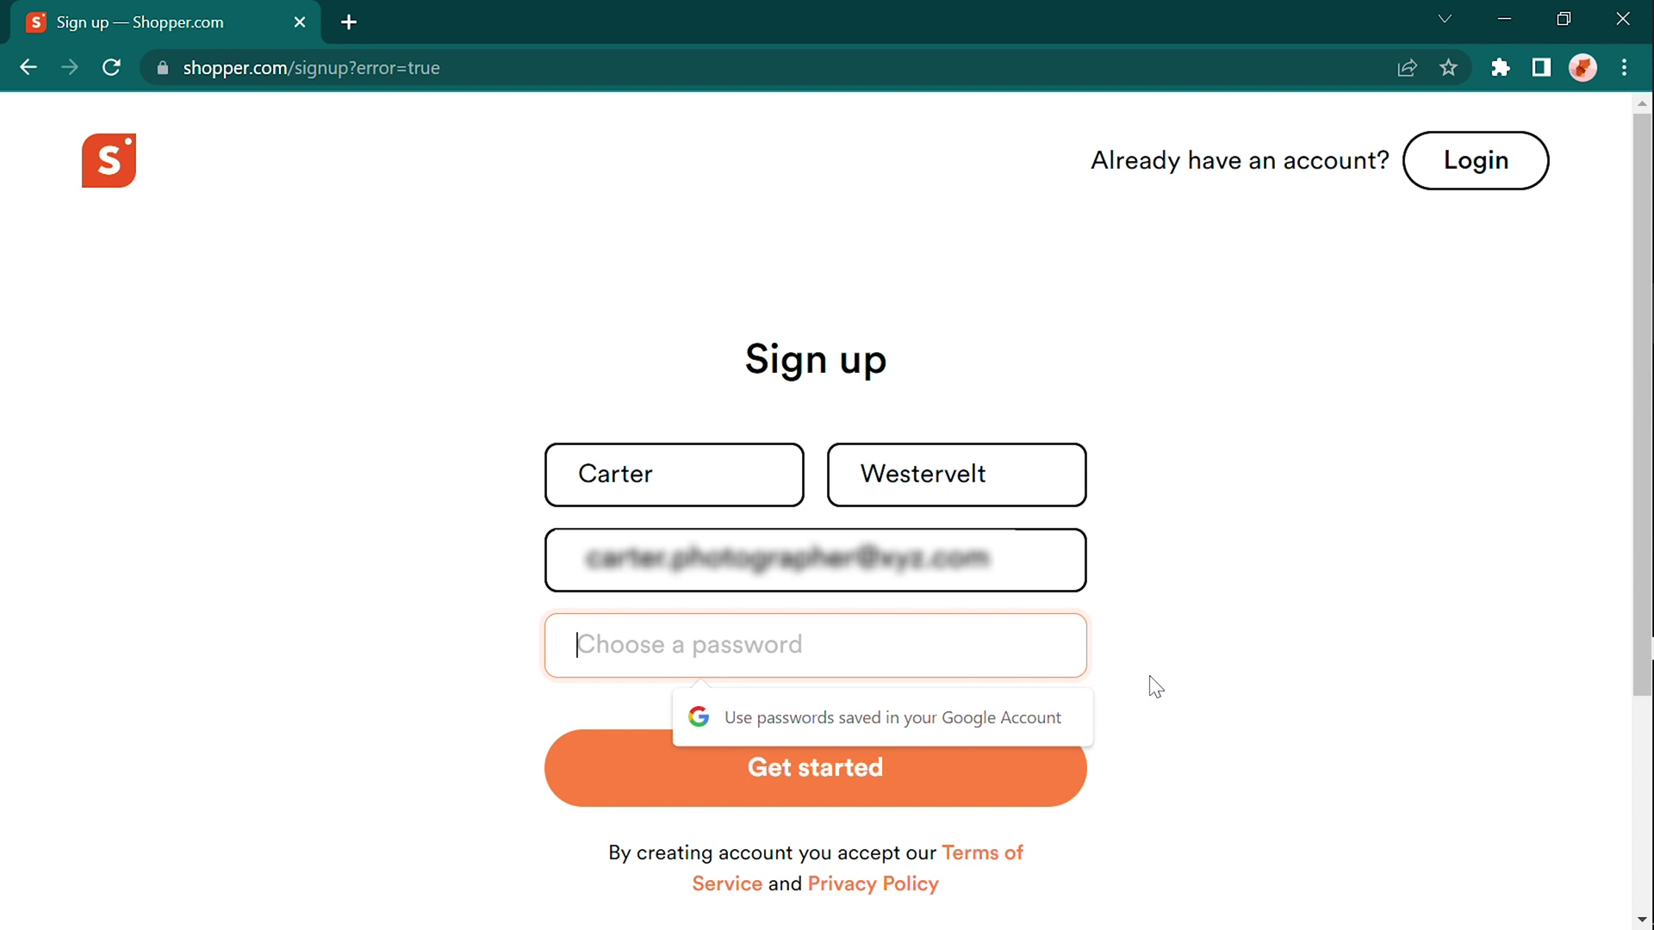
pyautogui.write('••••••••••••••••••••')
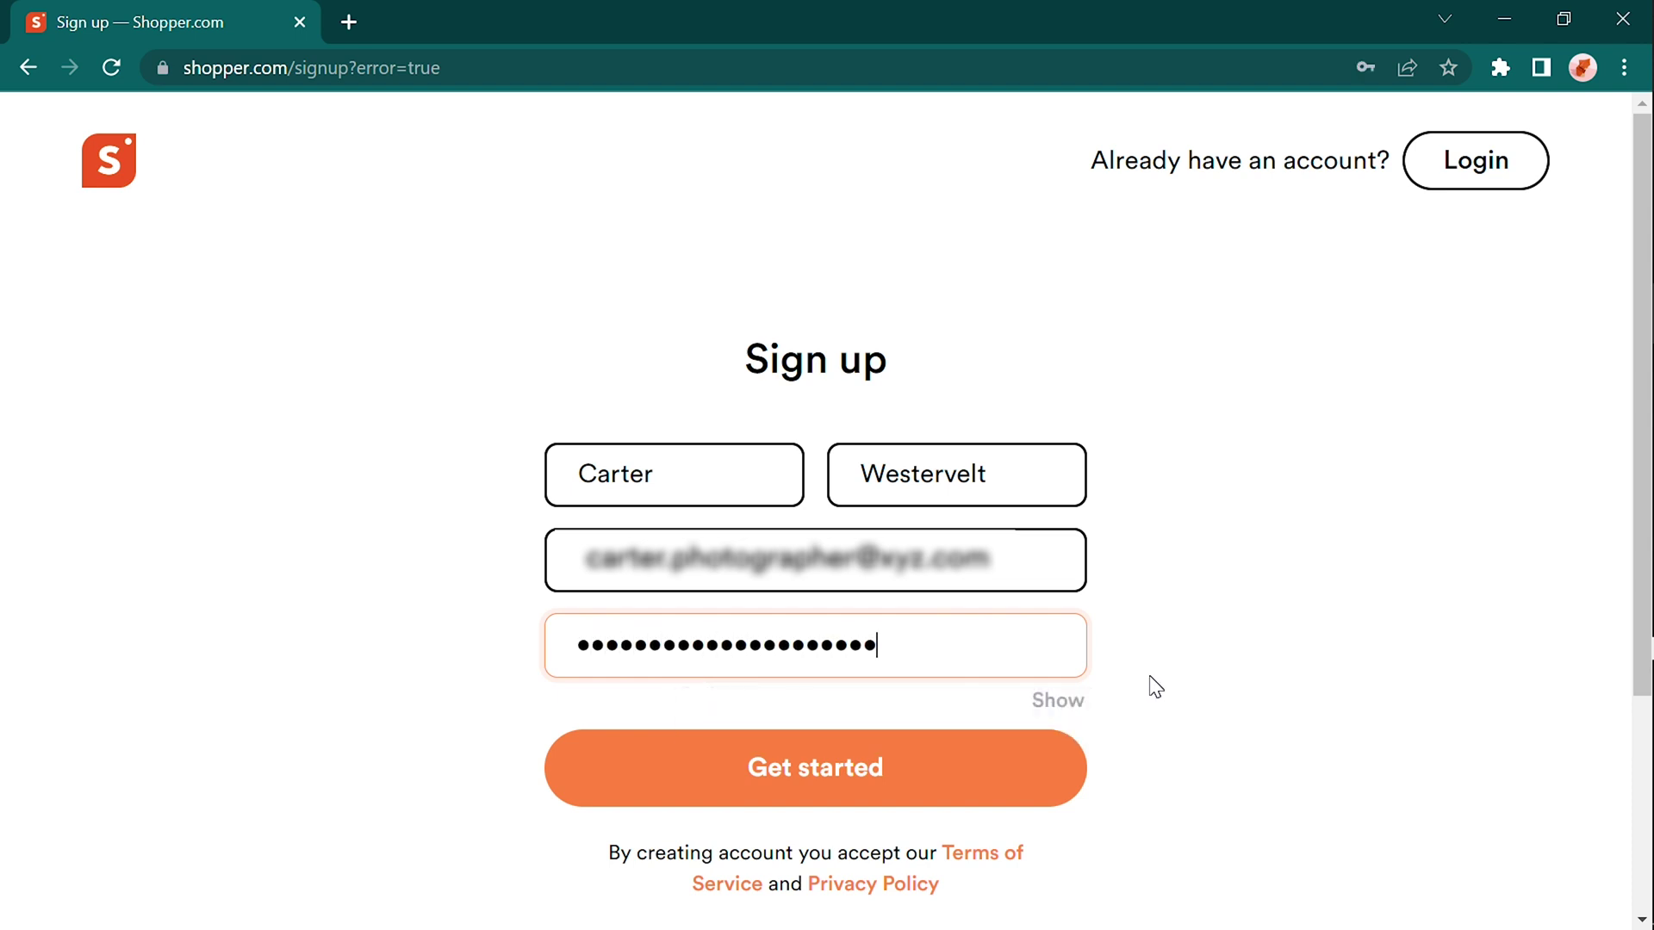
pyautogui.write('••')
pyautogui.click(1163, 766)
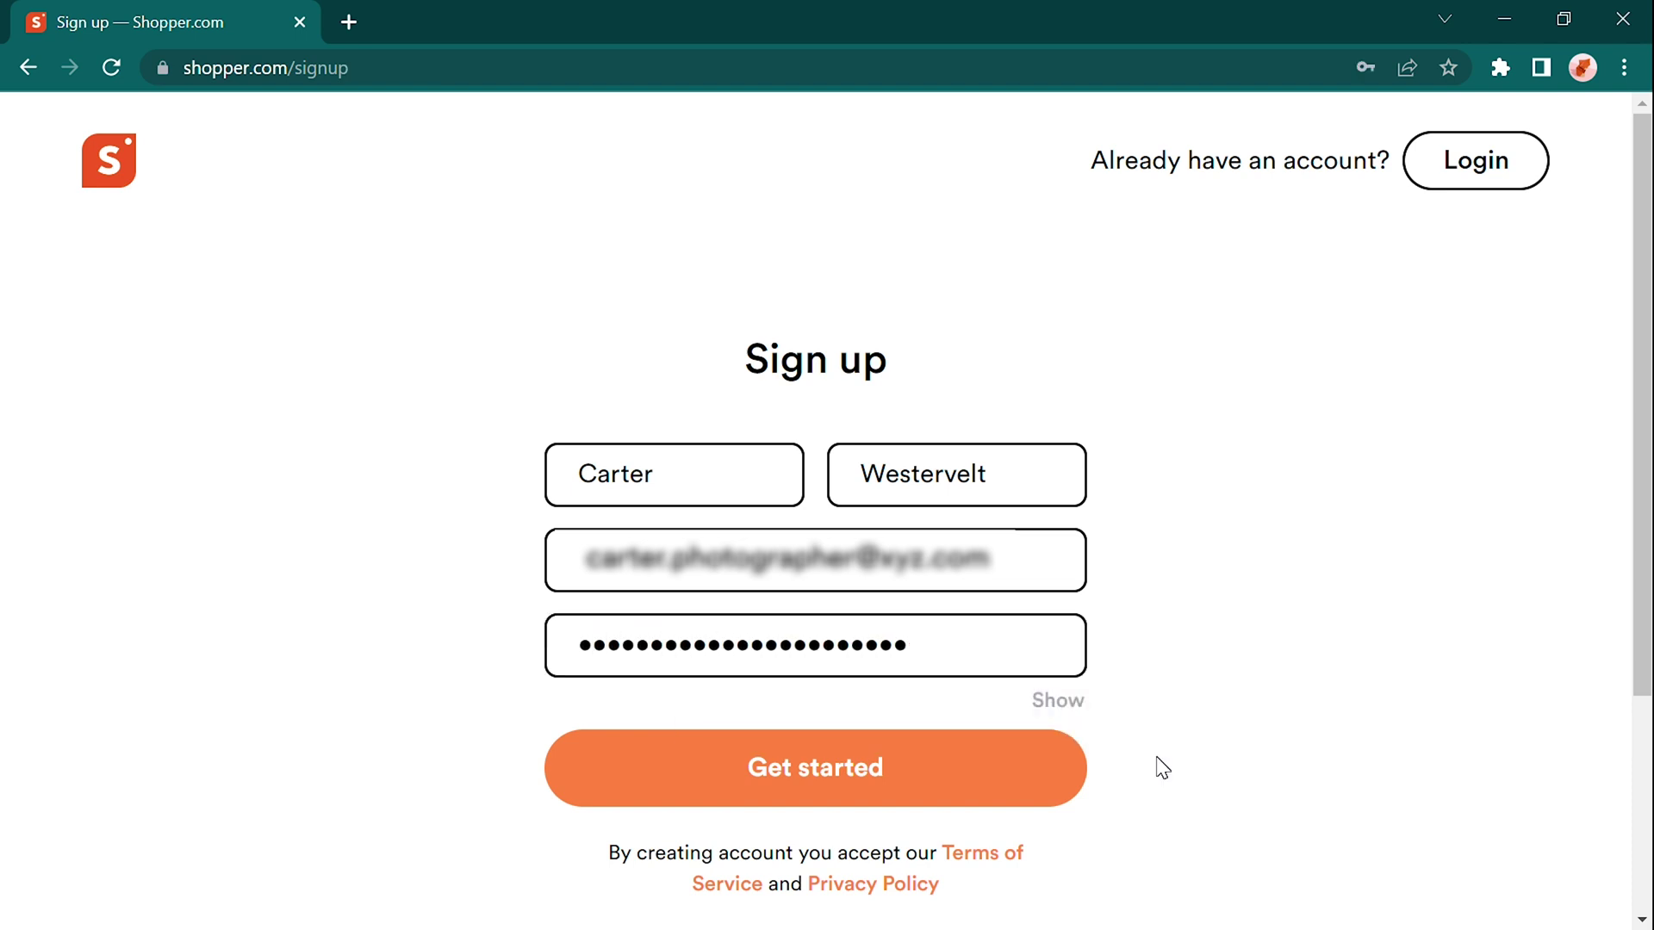
pyautogui.scroll(-3, 1163, 766)
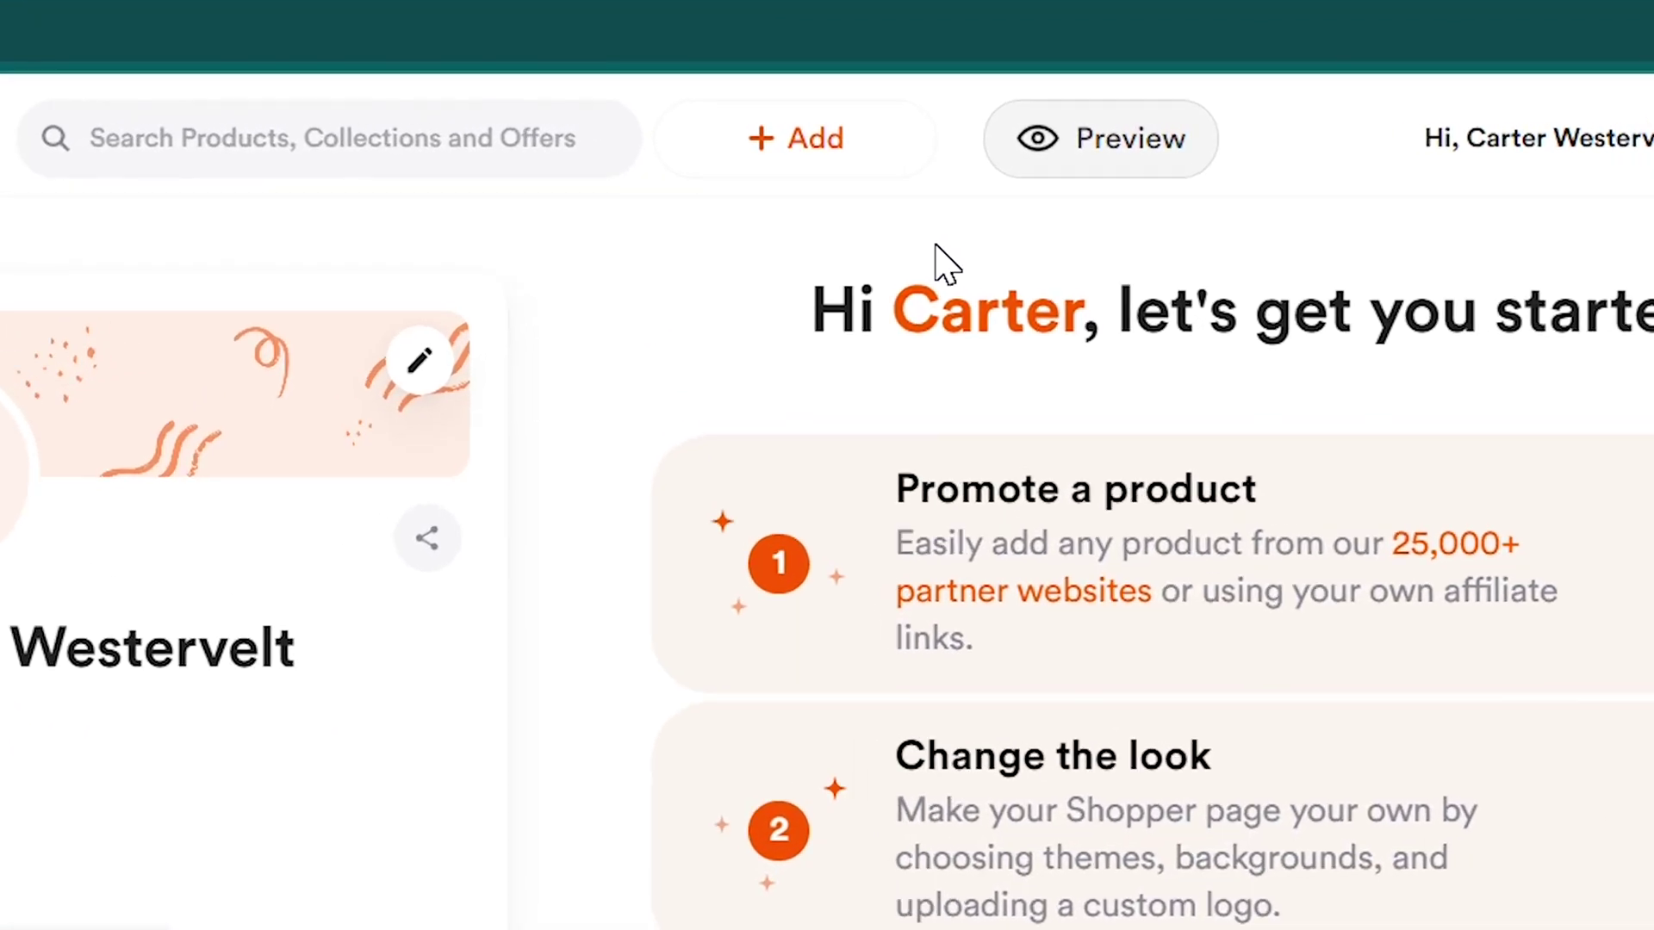
# - Start a new product, search 'Nike Pegasus 39' and pick the men's road running shoe
pyautogui.click(848, 159)
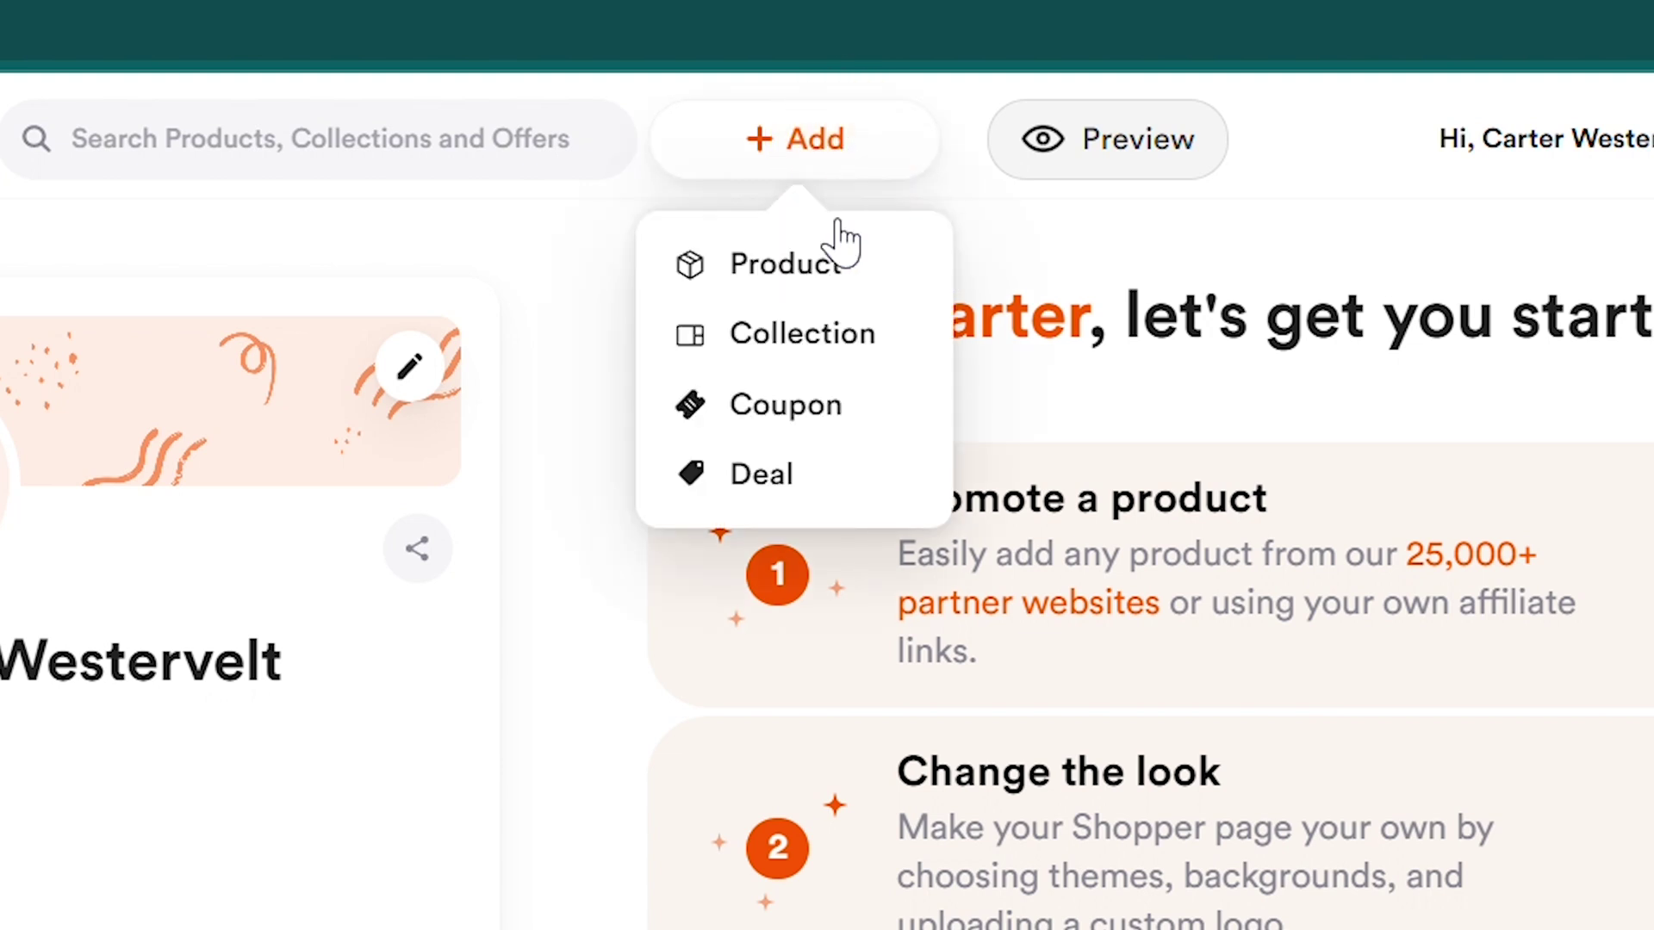
pyautogui.click(793, 267)
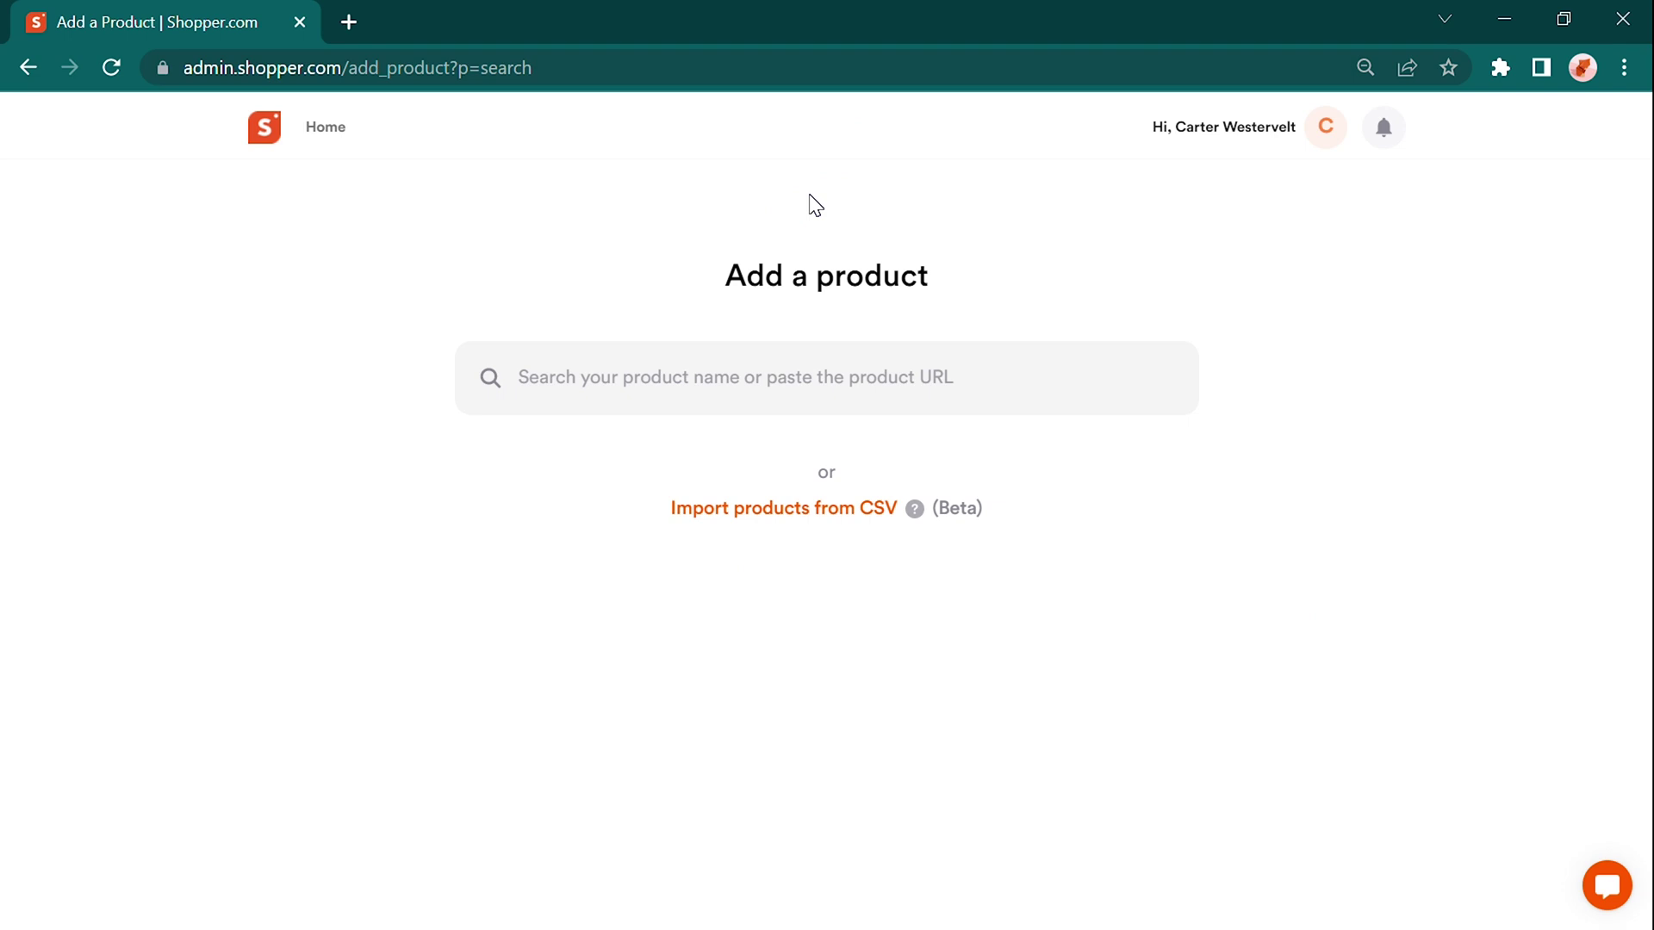
pyautogui.click(546, 380)
pyautogui.write('https://www.nike.com/in/t/pegasus-39-road-running-shoes-kmZSD6/DH4071-009')
pyautogui.write('Nike Pegasus 39')
pyautogui.press('Return')
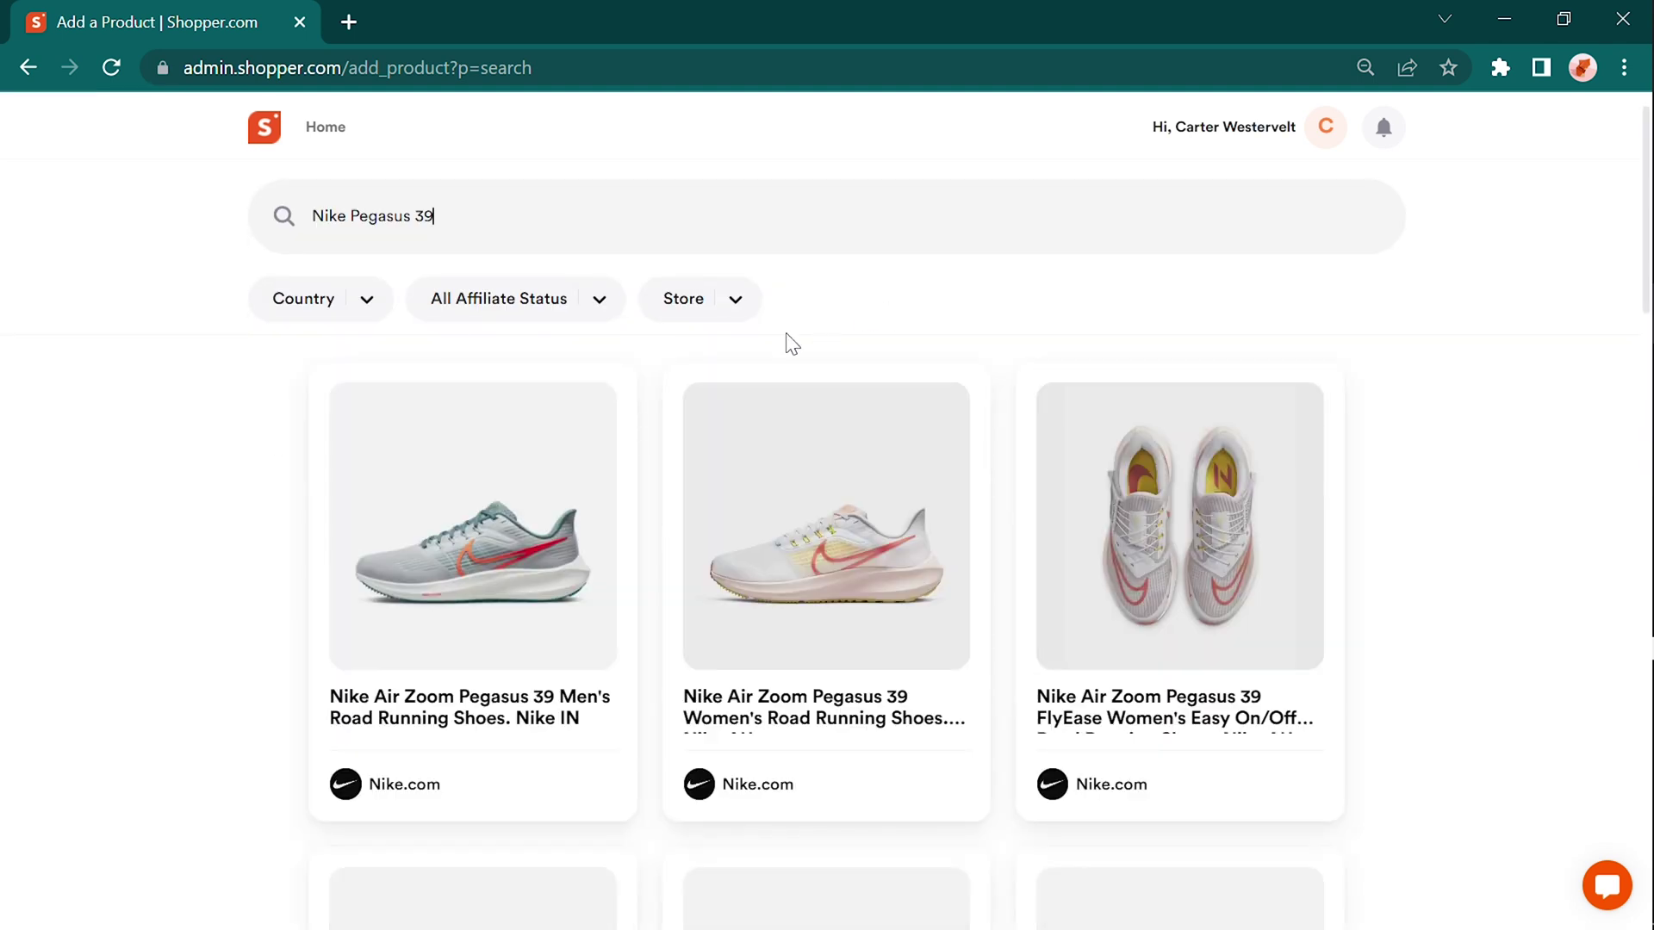
pyautogui.moveTo(472, 594)
pyautogui.click(490, 609)
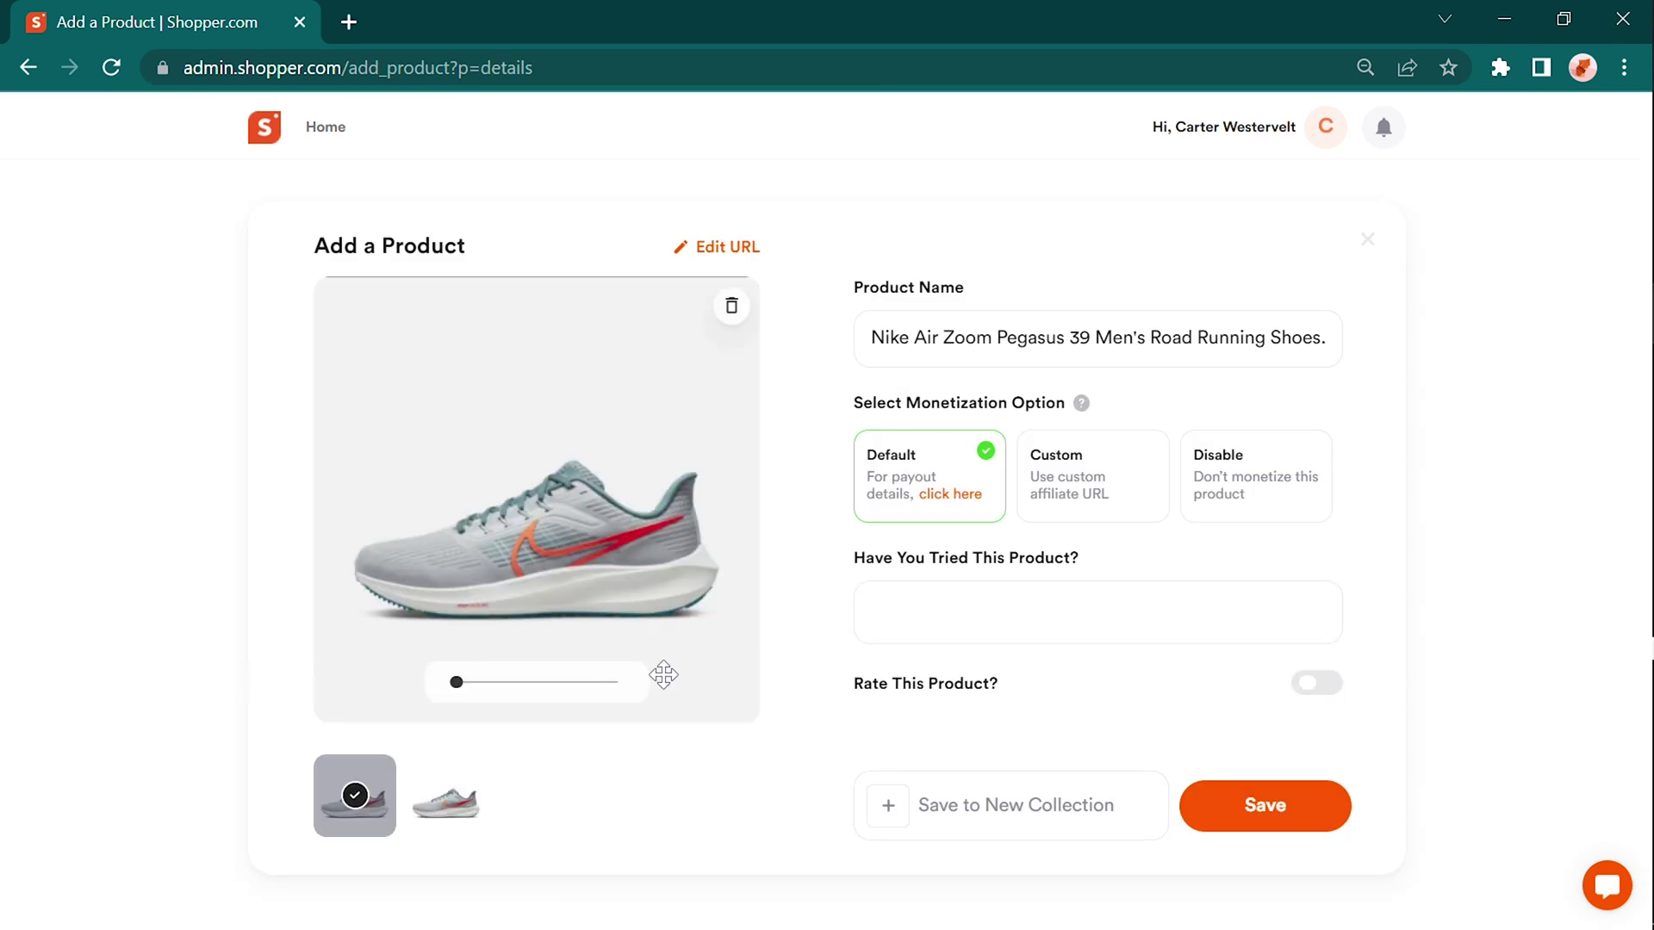
# - Trim the name to 'Nike Air Zoom Pegasus 39' and add the review 'It's light and comfy :)'
pyautogui.moveTo(1096, 337); pyautogui.dragTo(1410, 341)
pyautogui.press('BackSpace')
pyautogui.click(1283, 602)
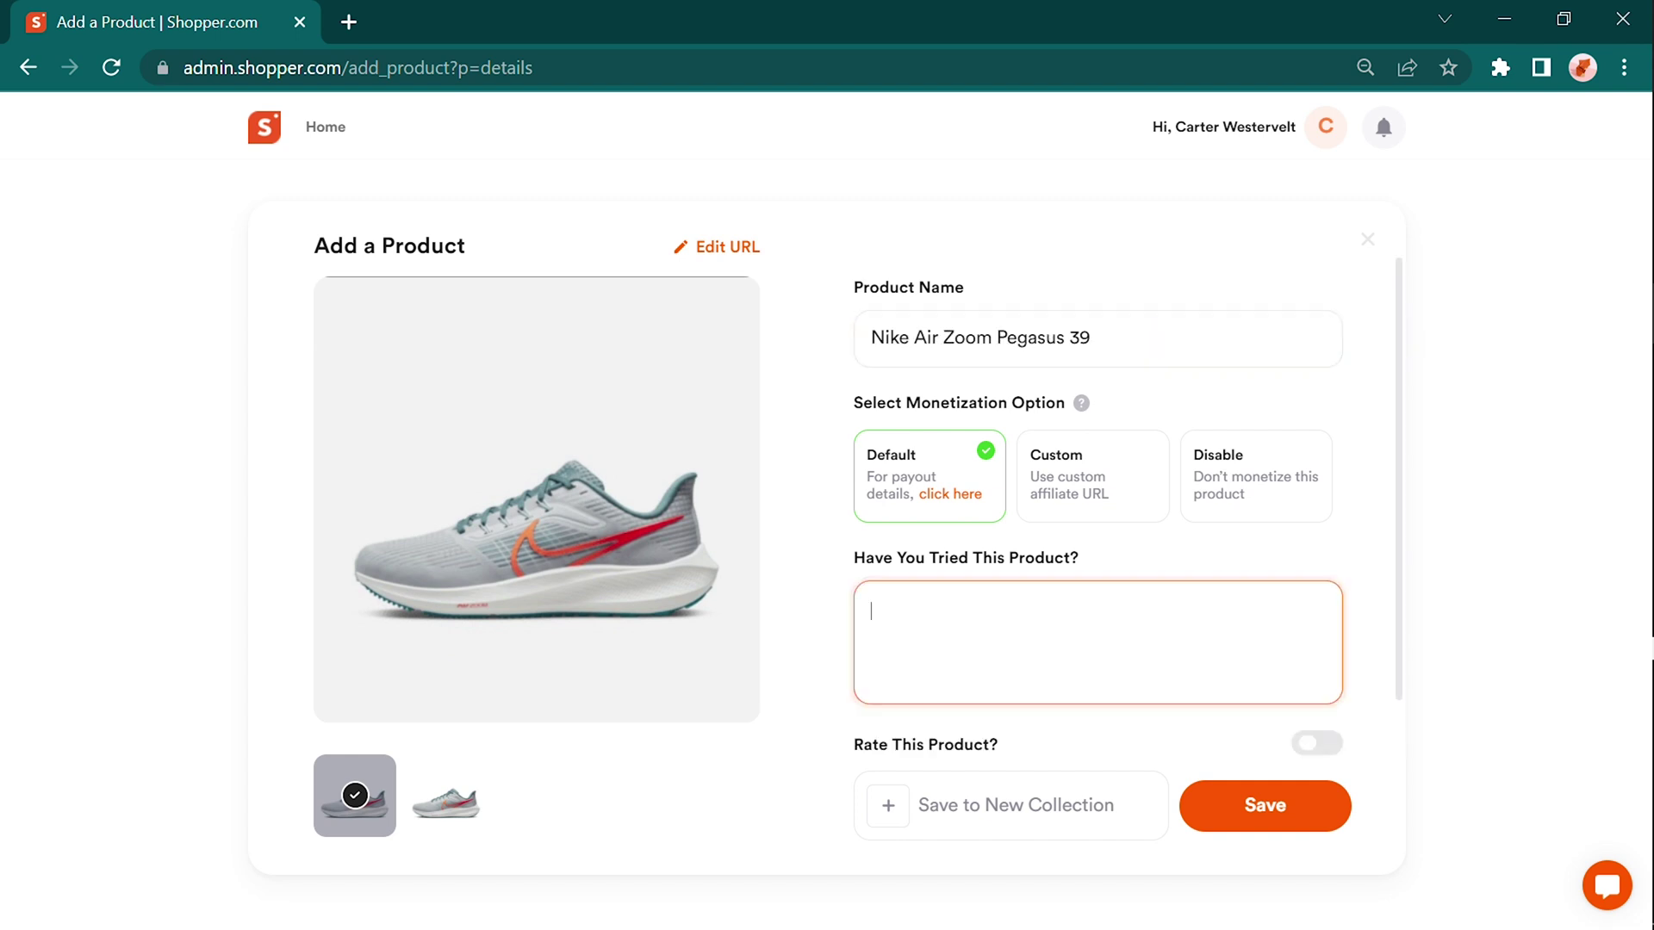
pyautogui.write("It's light and comfy :)")
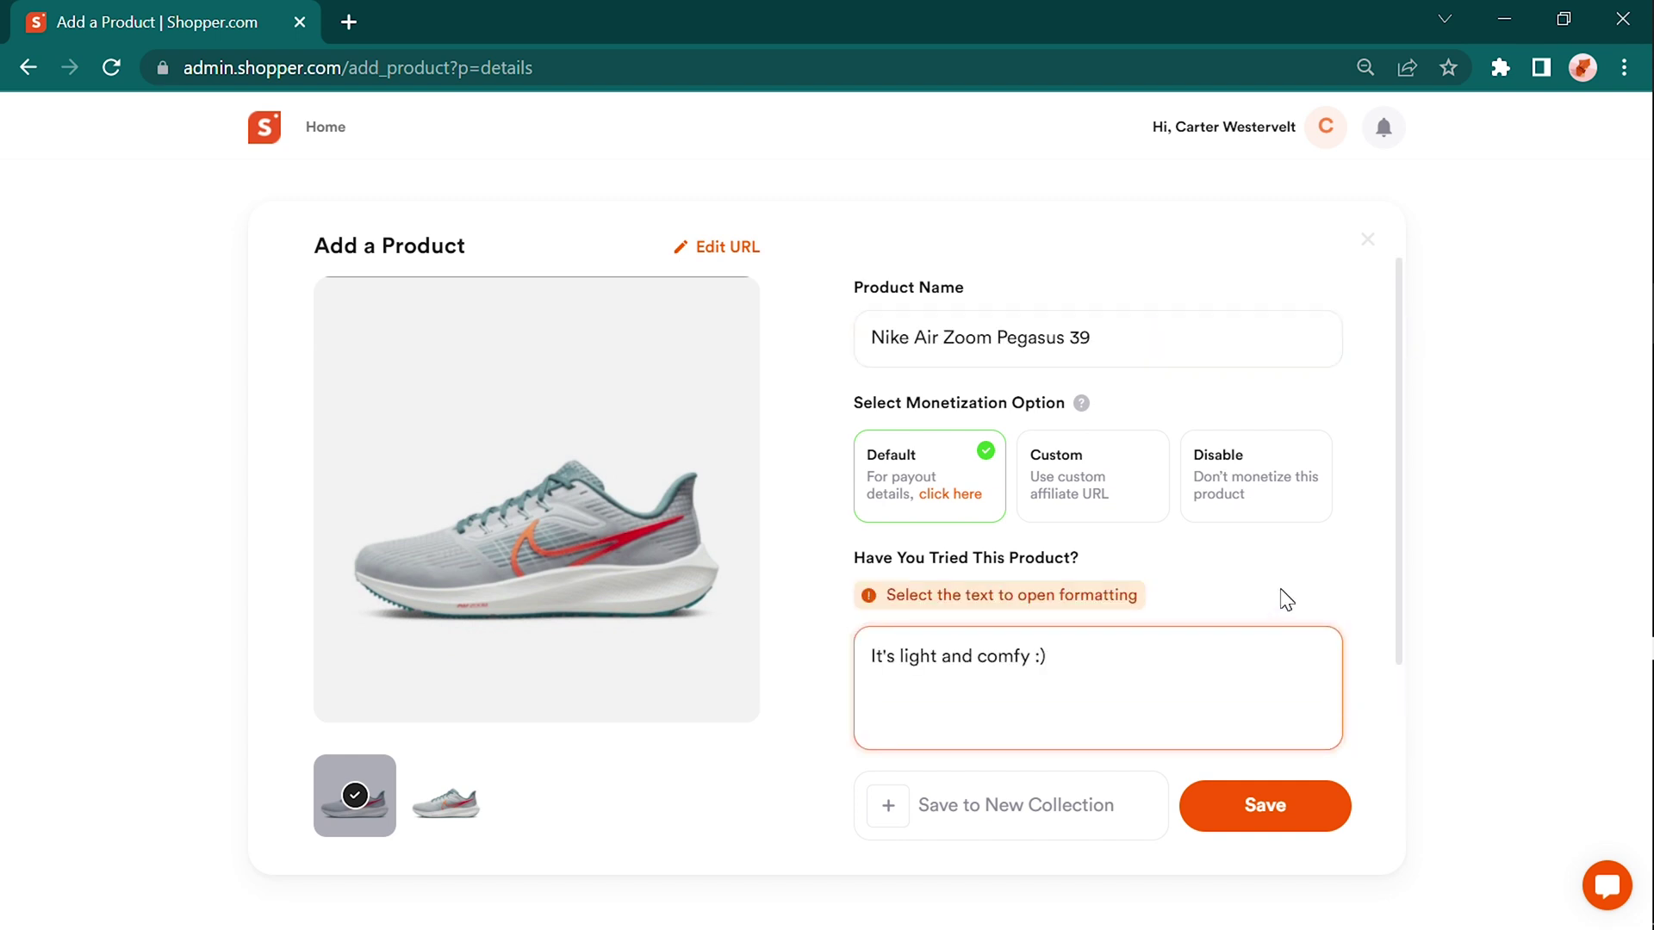
# - Replace the main product image with a newly uploaded shoe photo
pyautogui.click(738, 324)
pyautogui.click(534, 443)
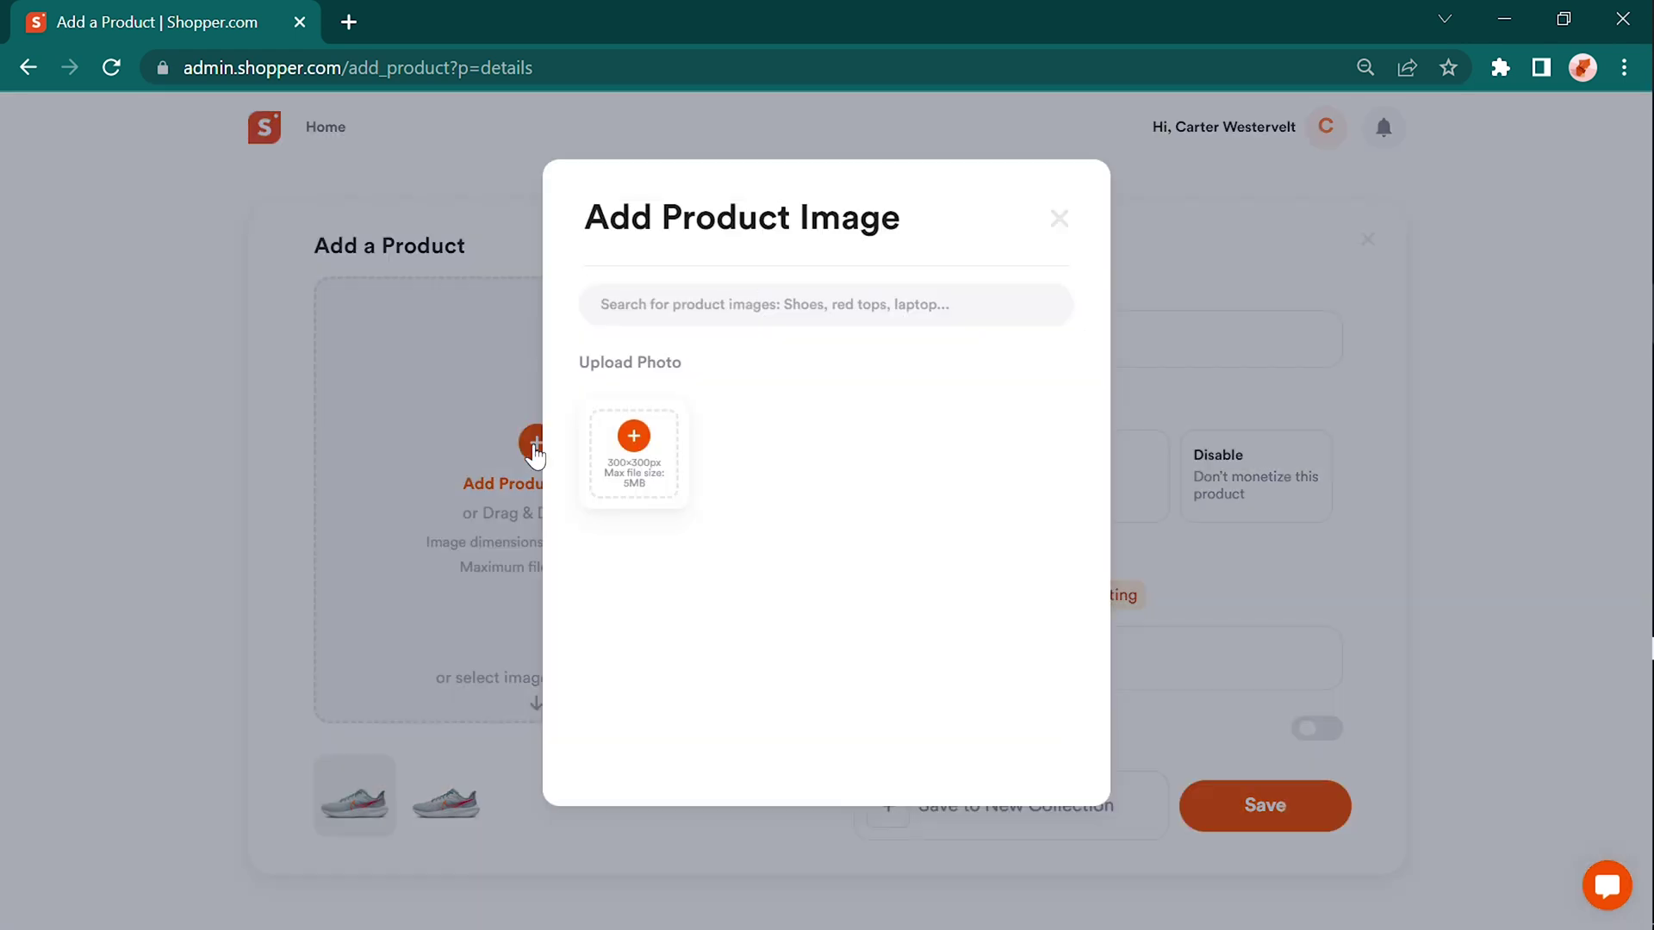
pyautogui.click(603, 457)
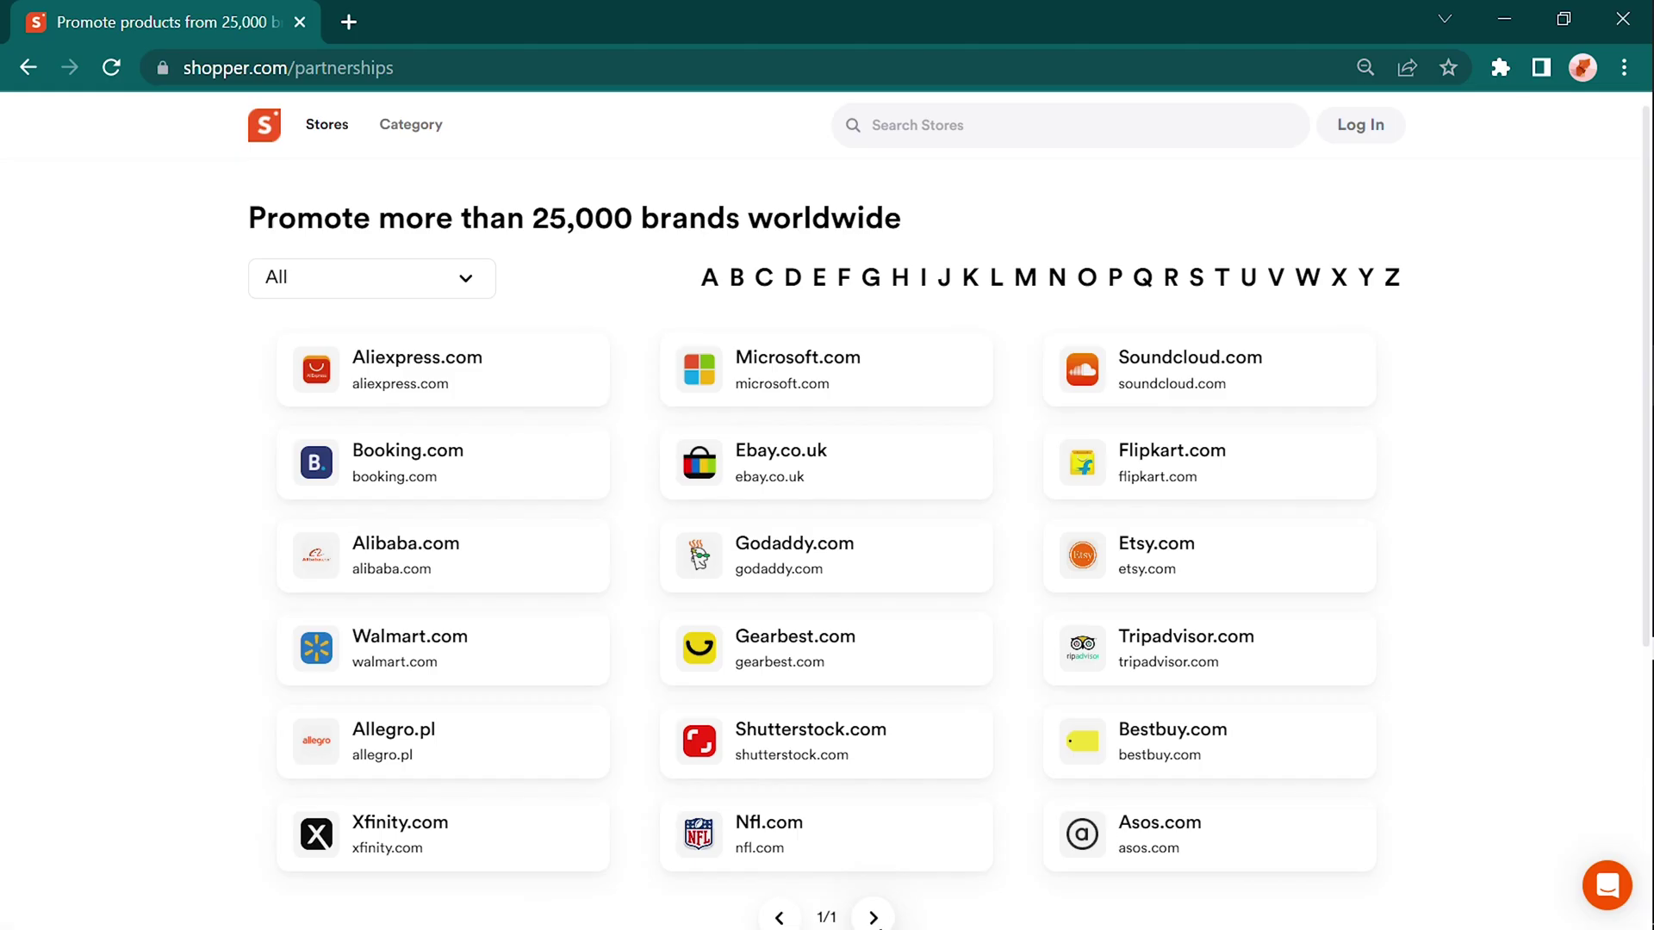
# - Find Nike.com on page 2 of the partner brands and get its affiliate link
pyautogui.click(887, 917)
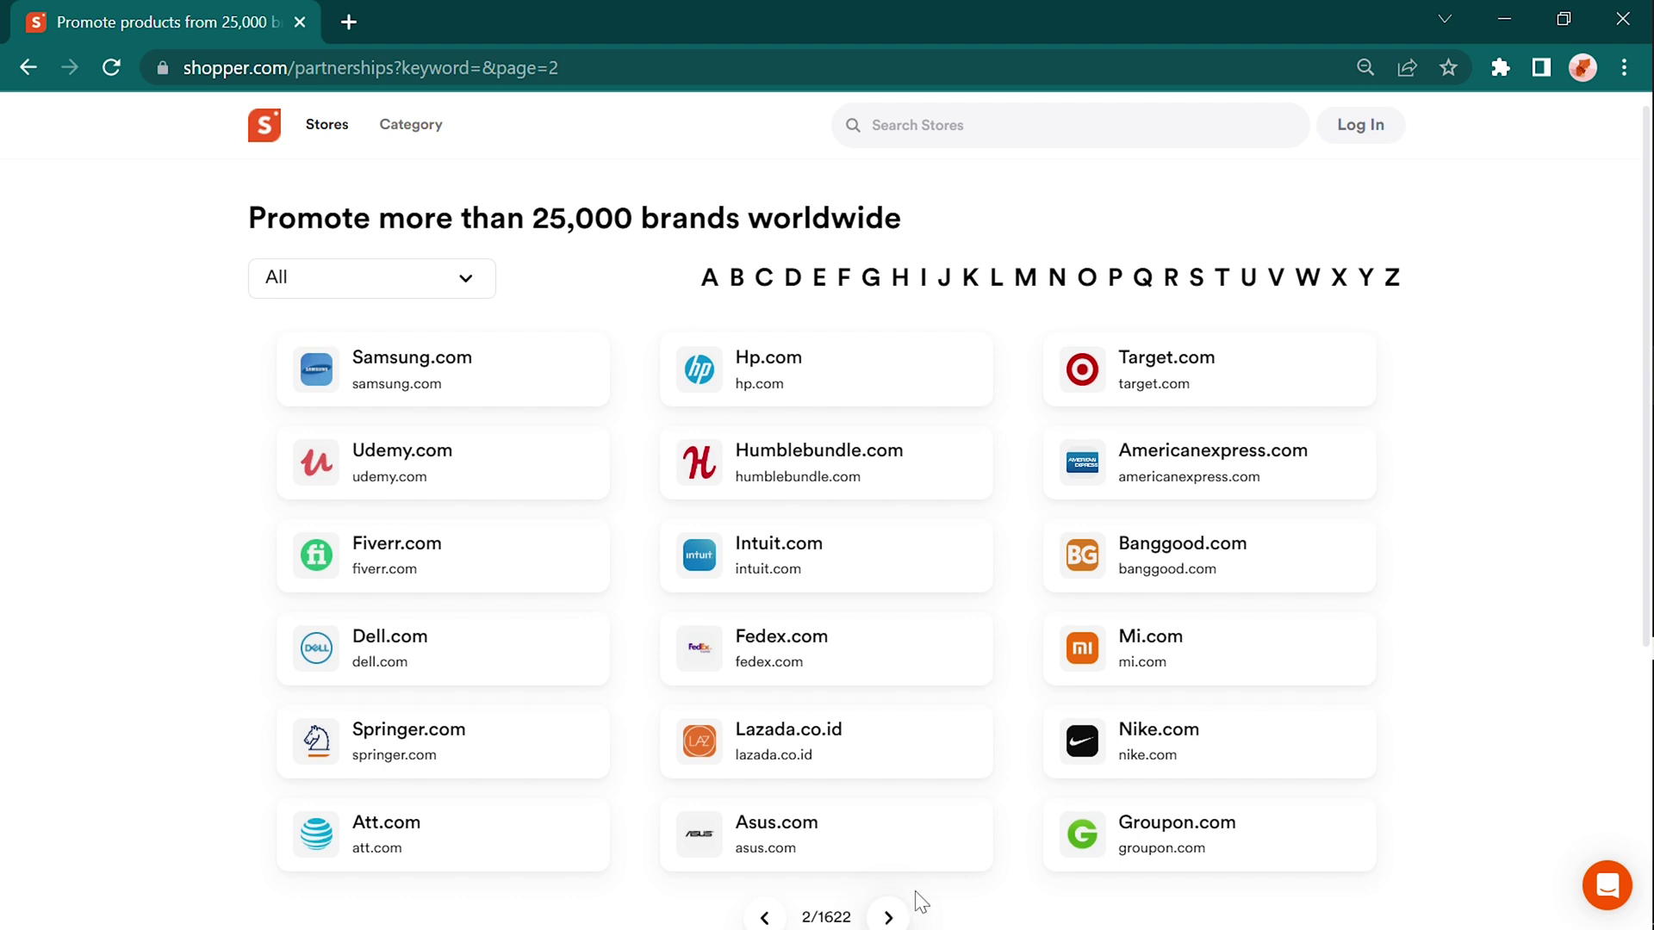
pyautogui.click(1087, 745)
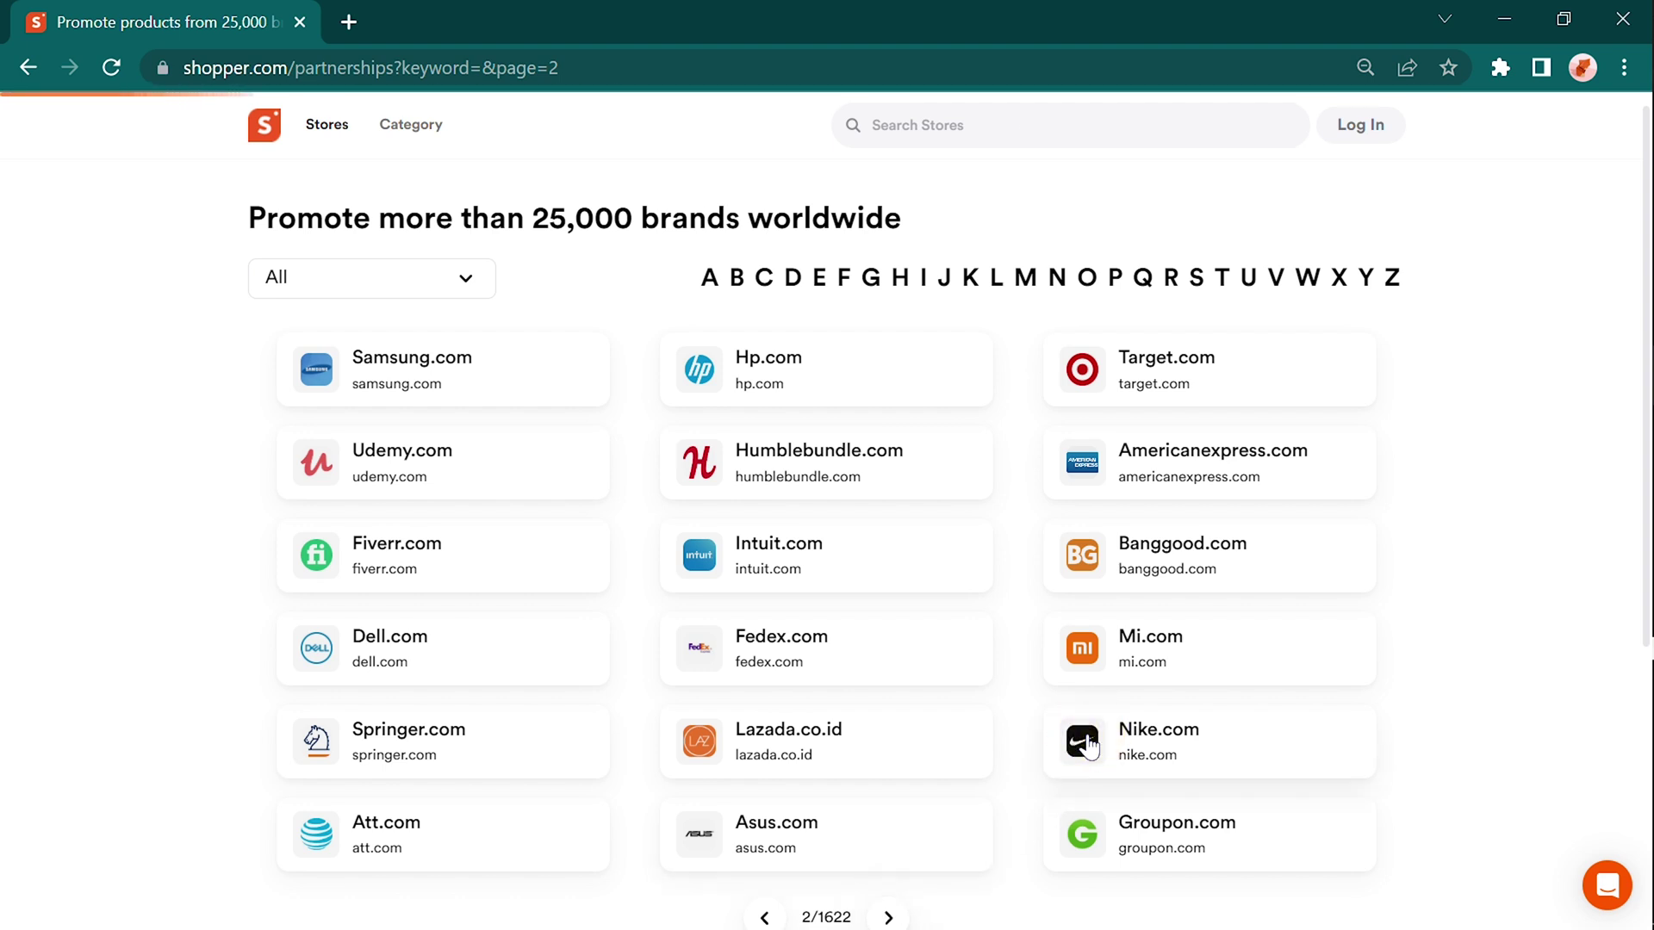
pyautogui.scroll(-1, 999, 887)
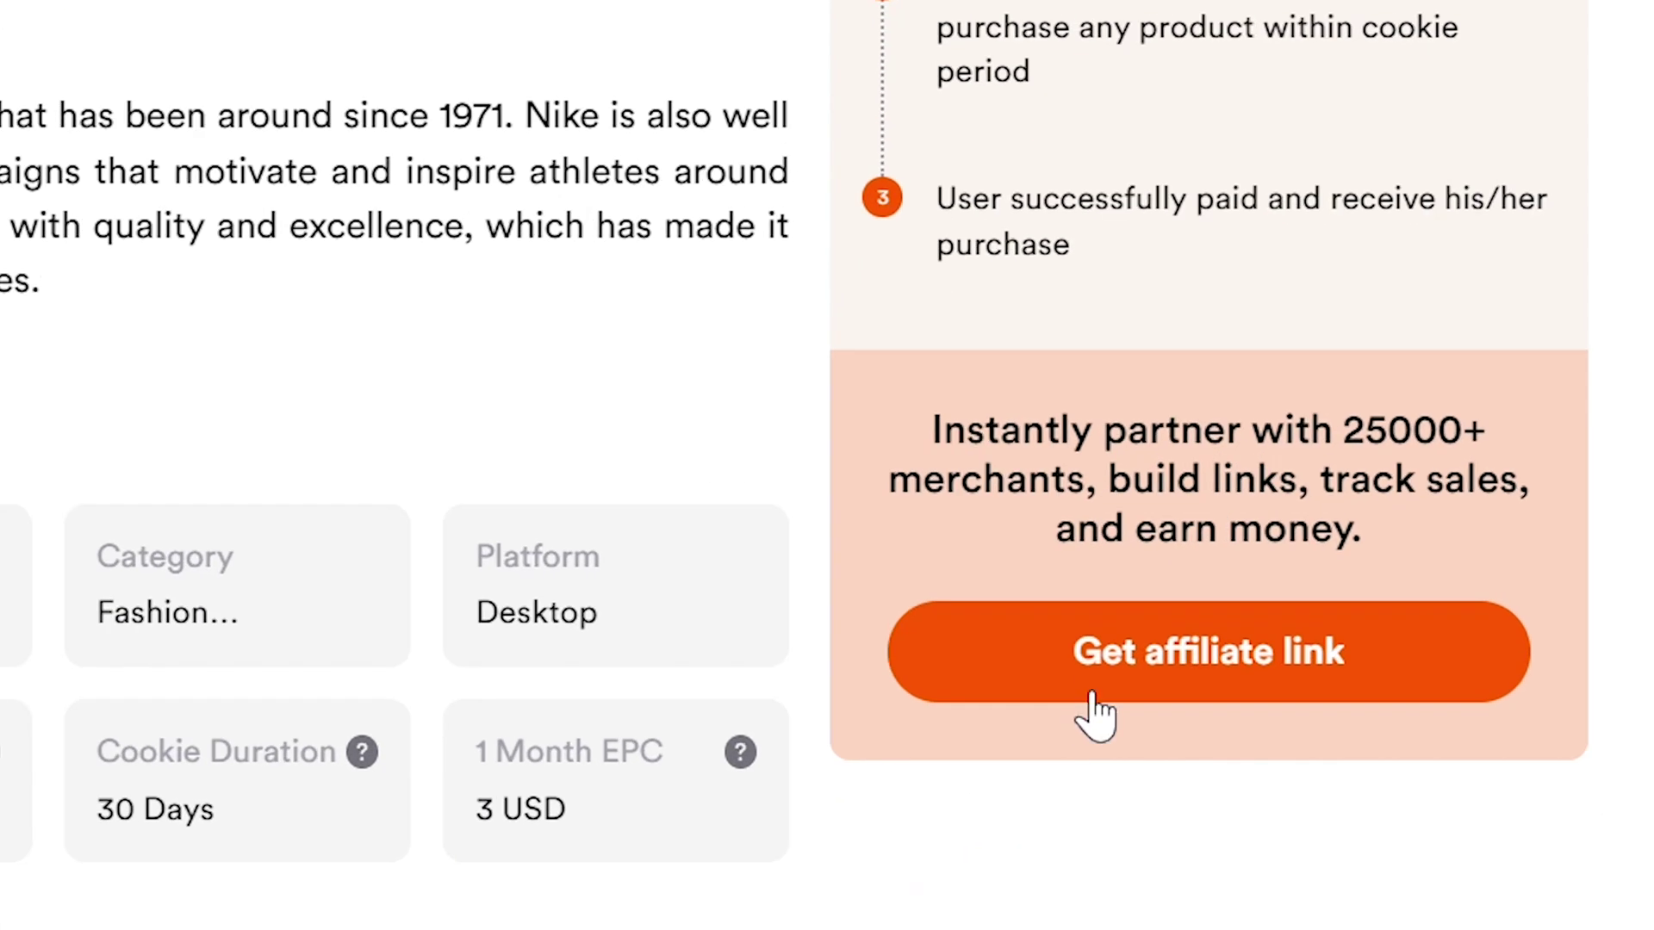
pyautogui.click(1153, 746)
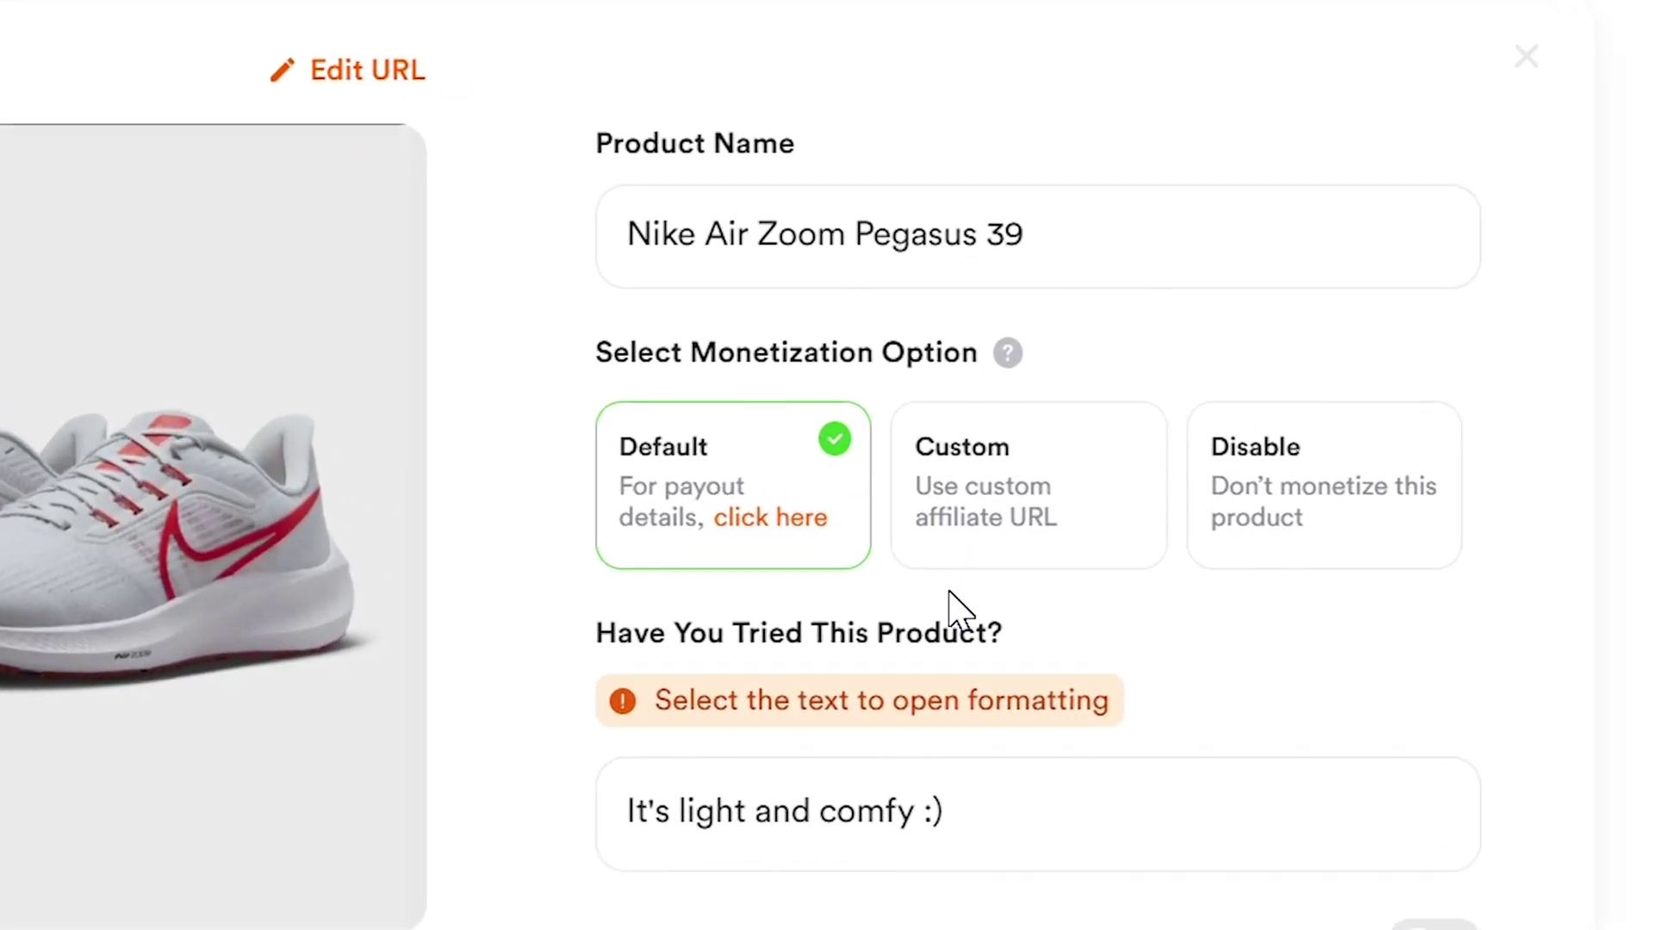
pyautogui.click(1031, 563)
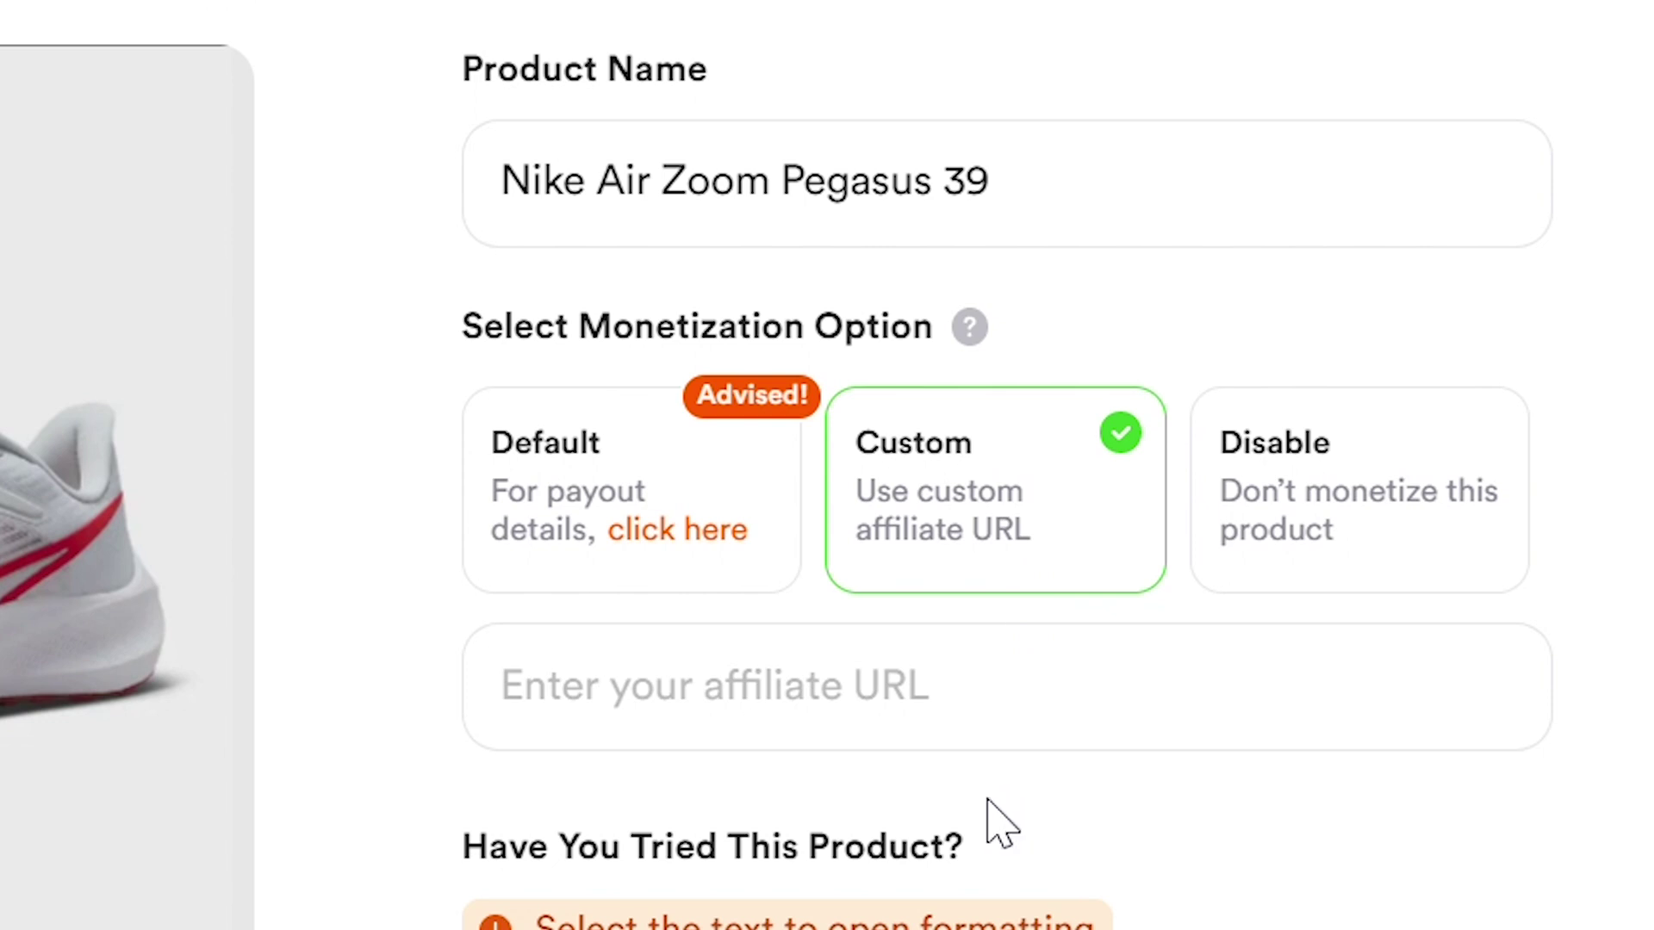
pyautogui.click(710, 687)
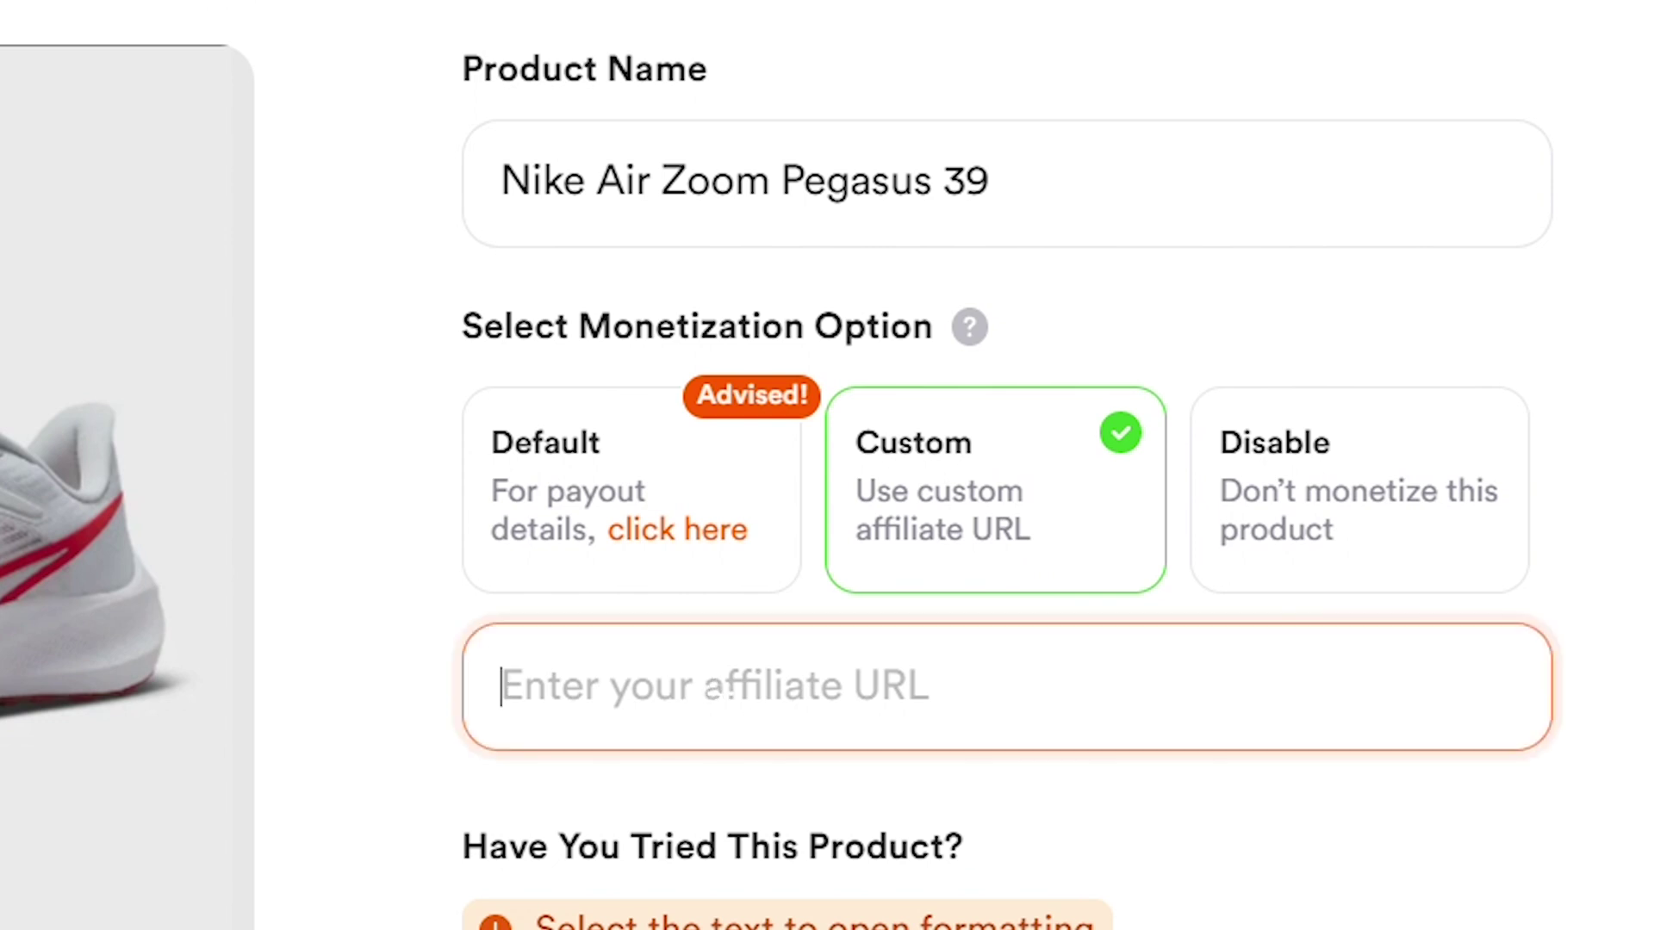
pyautogui.write('https://www.awin1.com/cread.php?s=2996066&v=9&q=333095')
pyautogui.click(1130, 820)
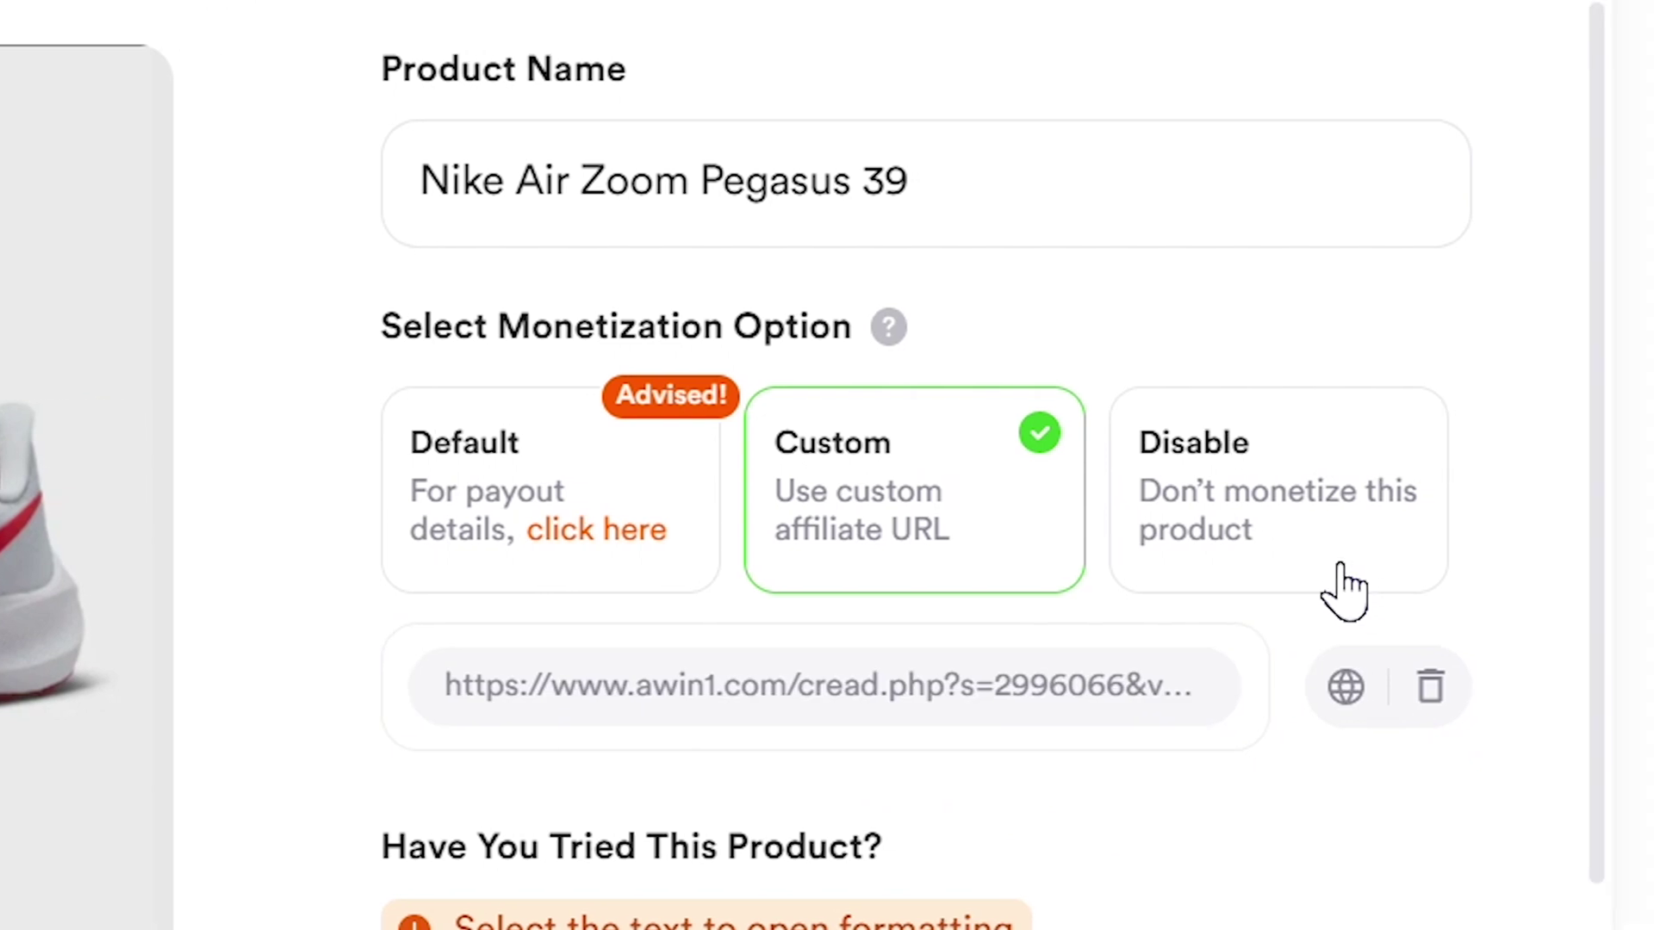
pyautogui.click(1344, 593)
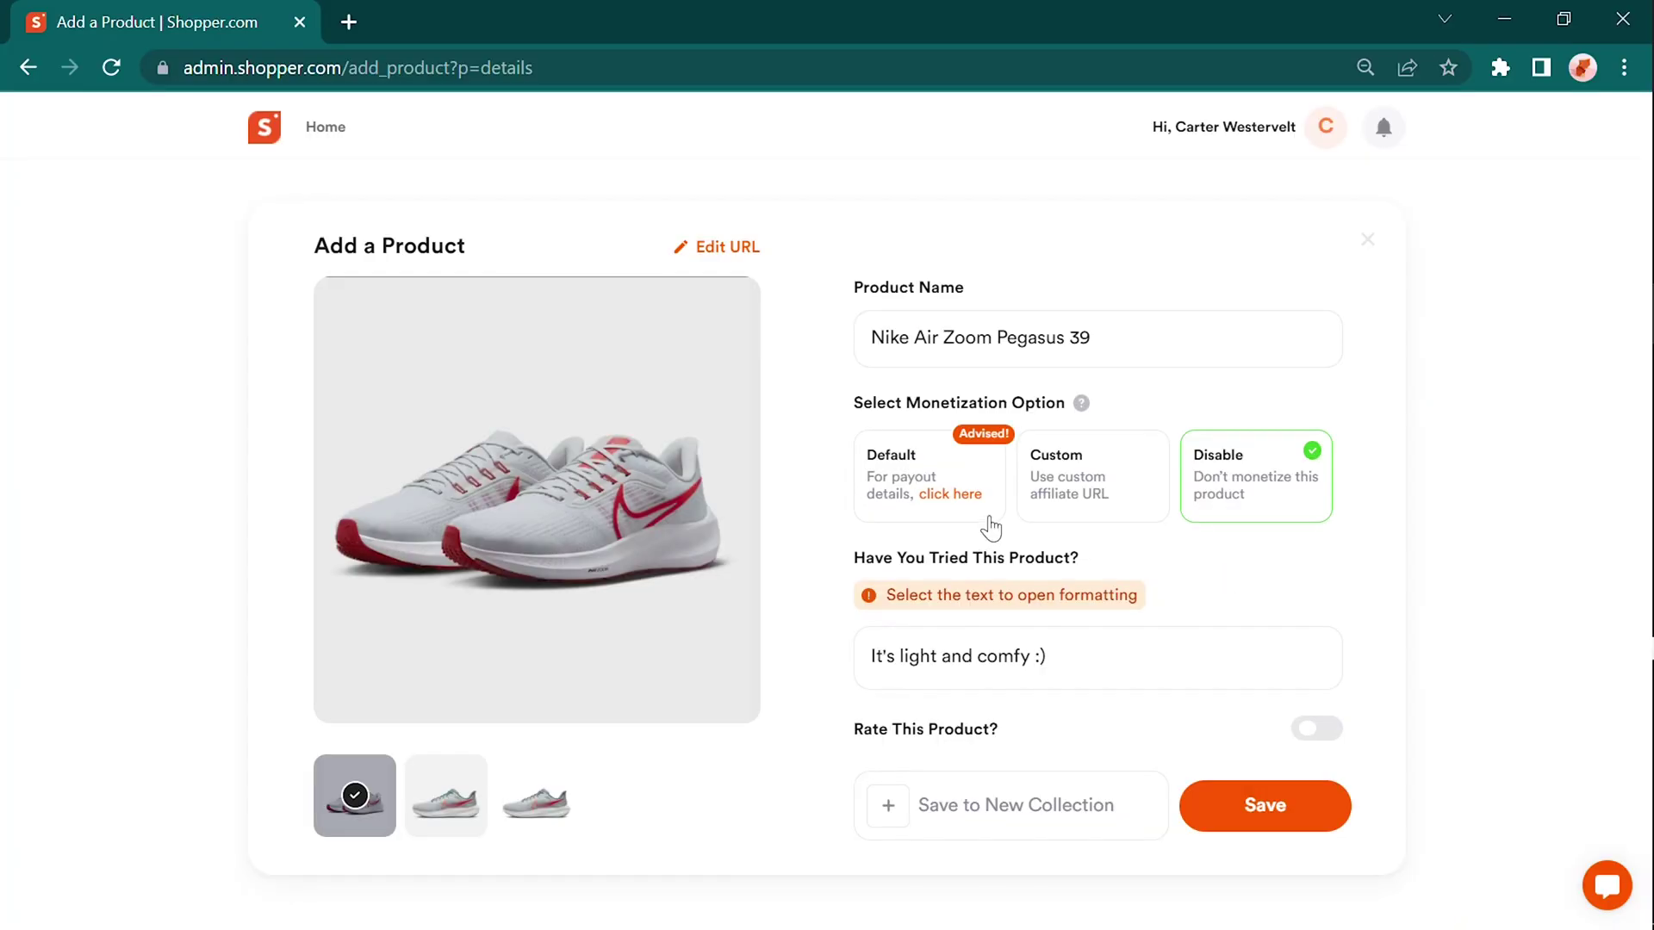
pyautogui.click(988, 523)
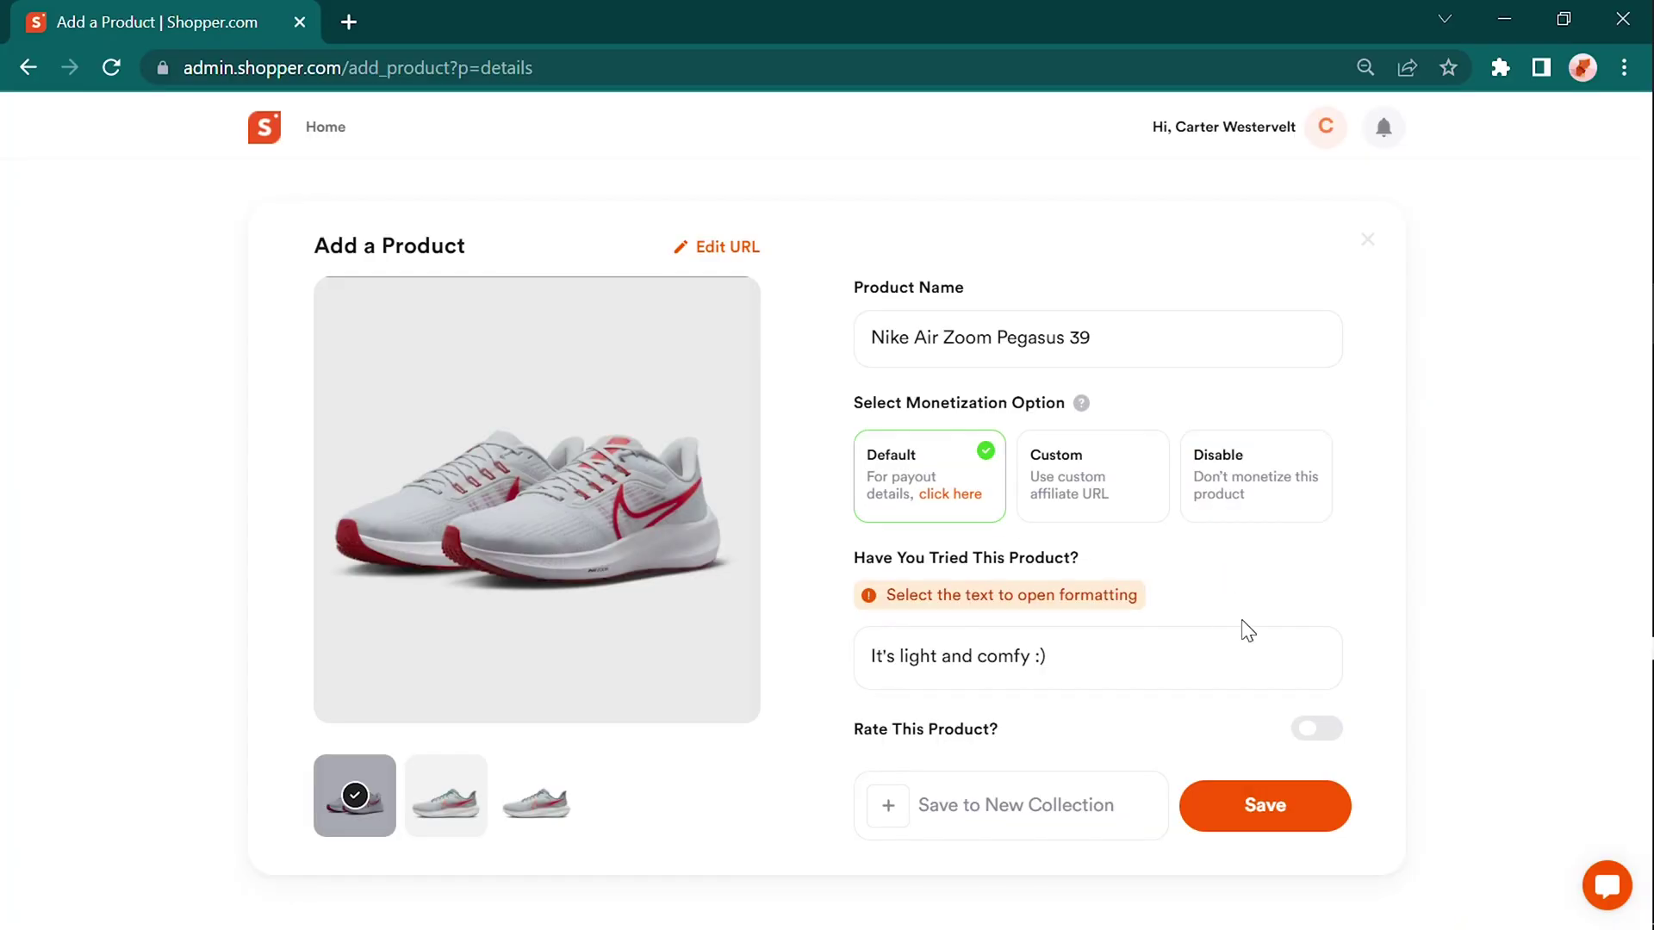
# - Put the shoe in a new 'Running Shoes' collection and save the product
pyautogui.click(1021, 816)
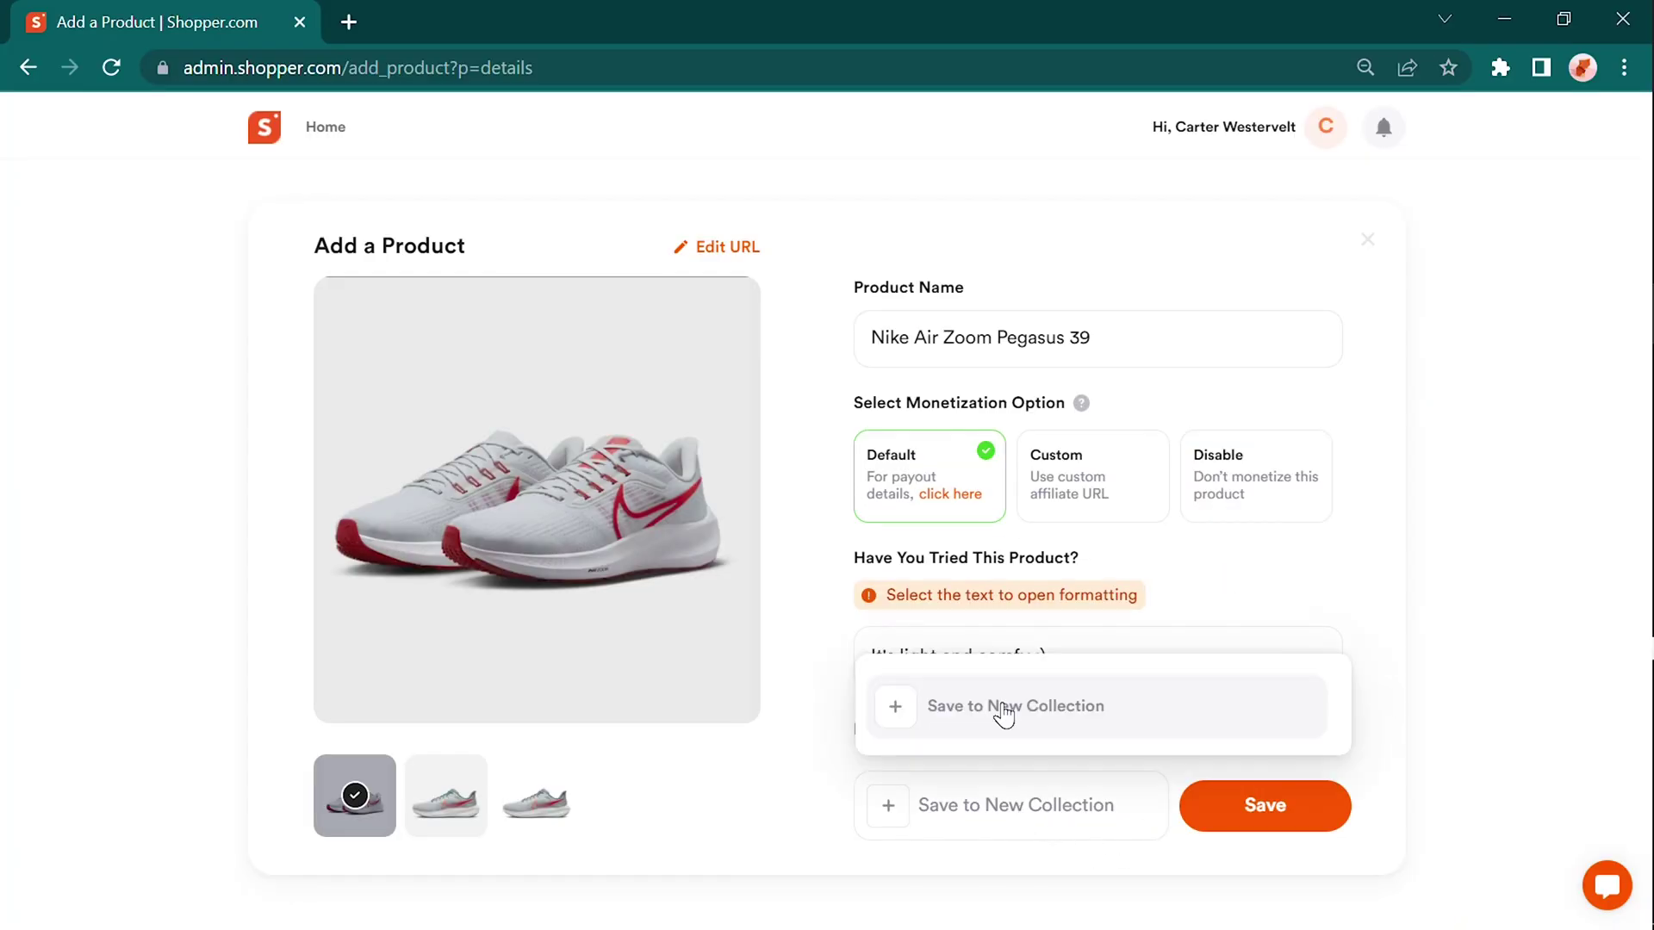
pyautogui.click(1003, 713)
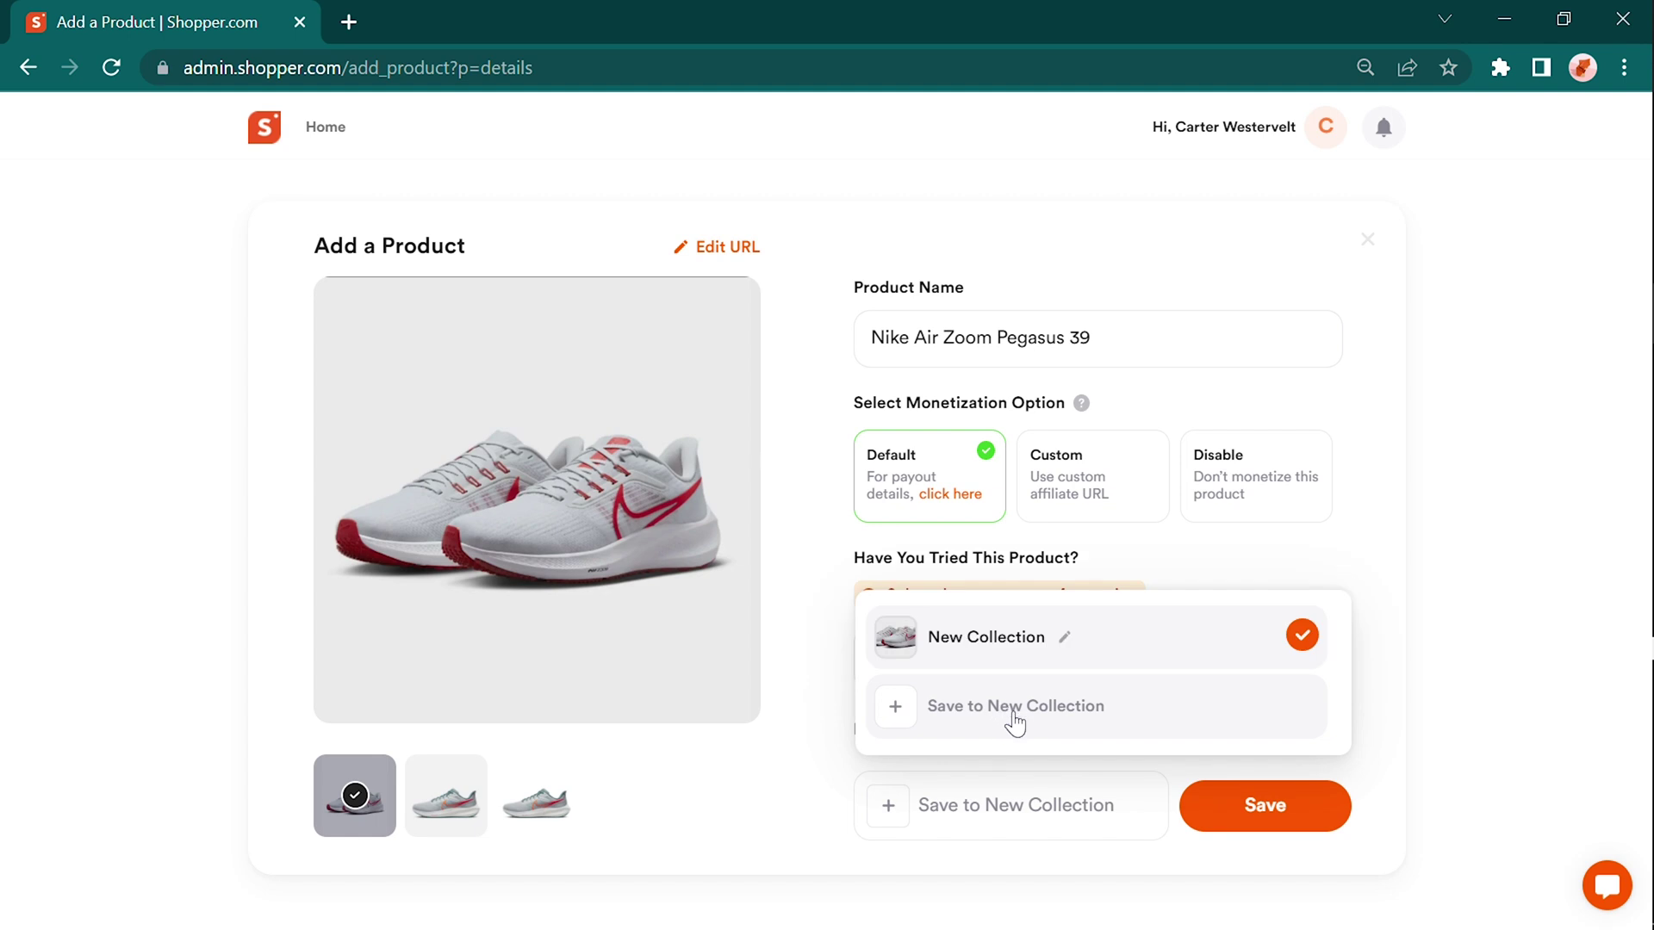
pyautogui.click(1062, 642)
pyautogui.write('Running Shoes')
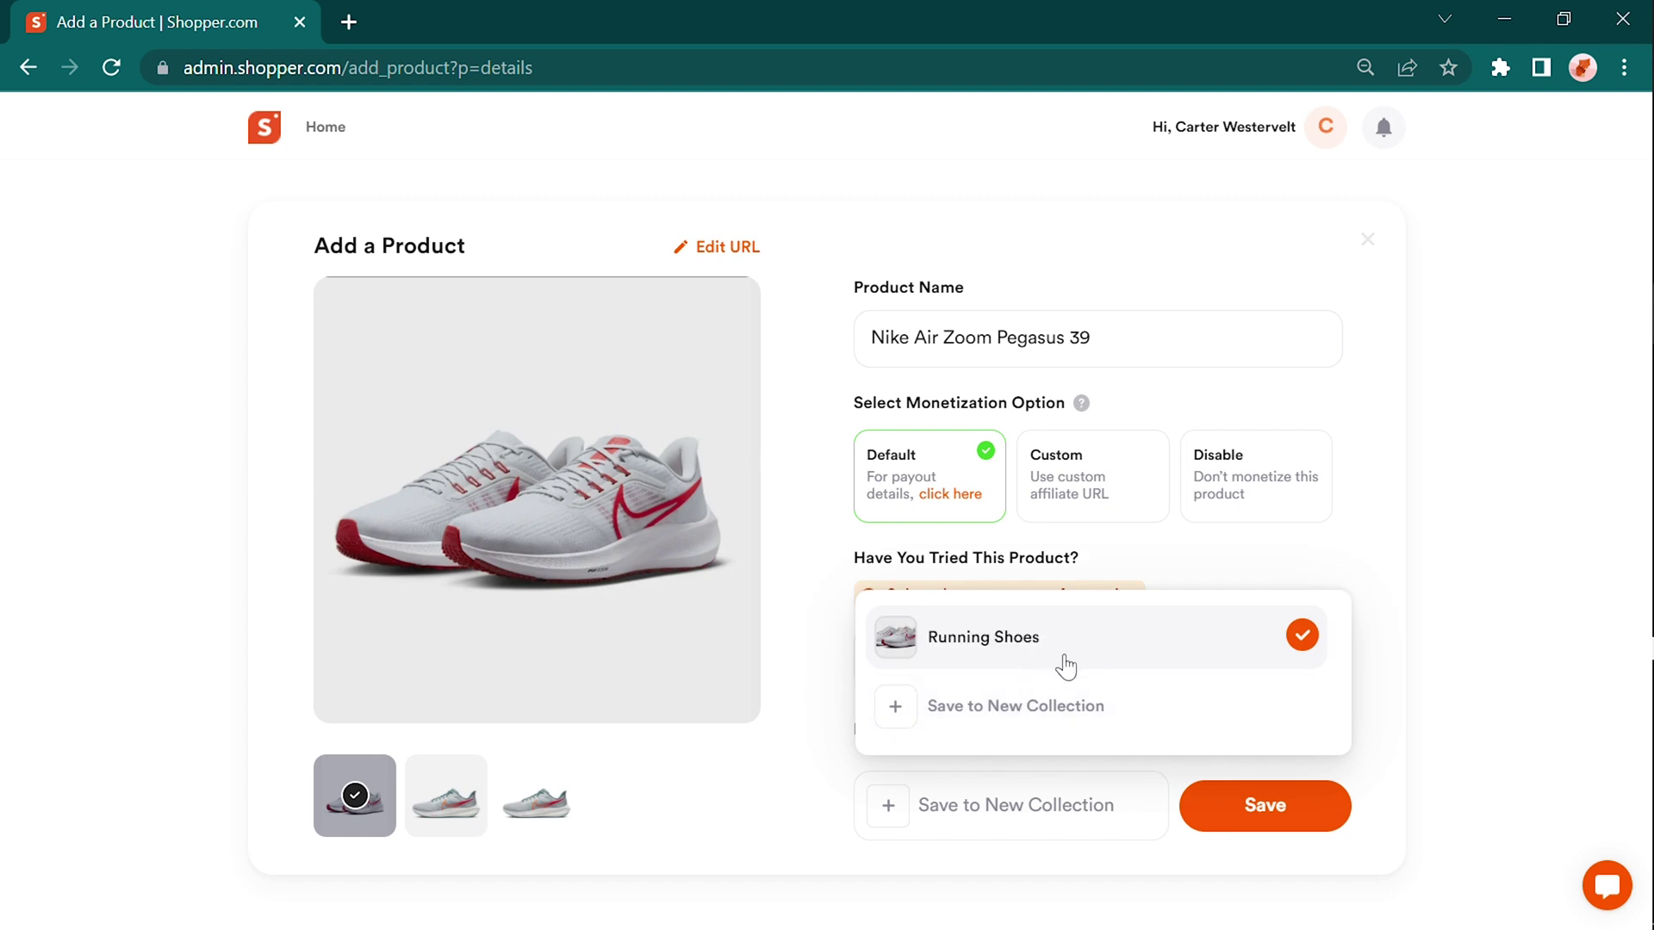
pyautogui.click(1303, 637)
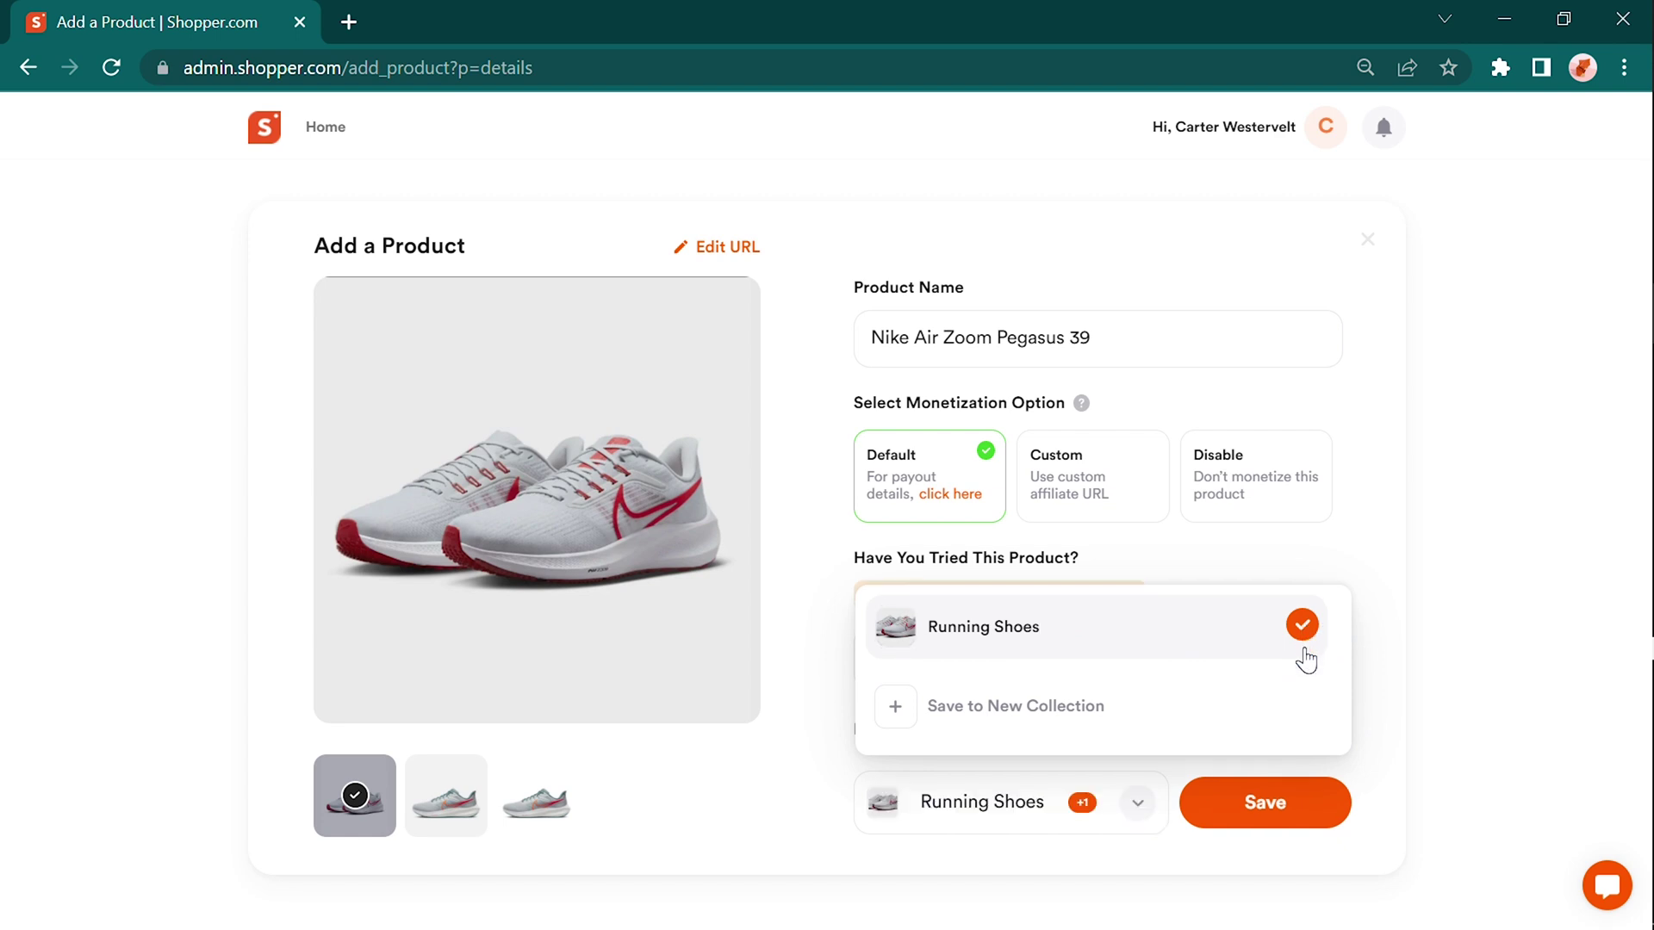
pyautogui.click(1384, 673)
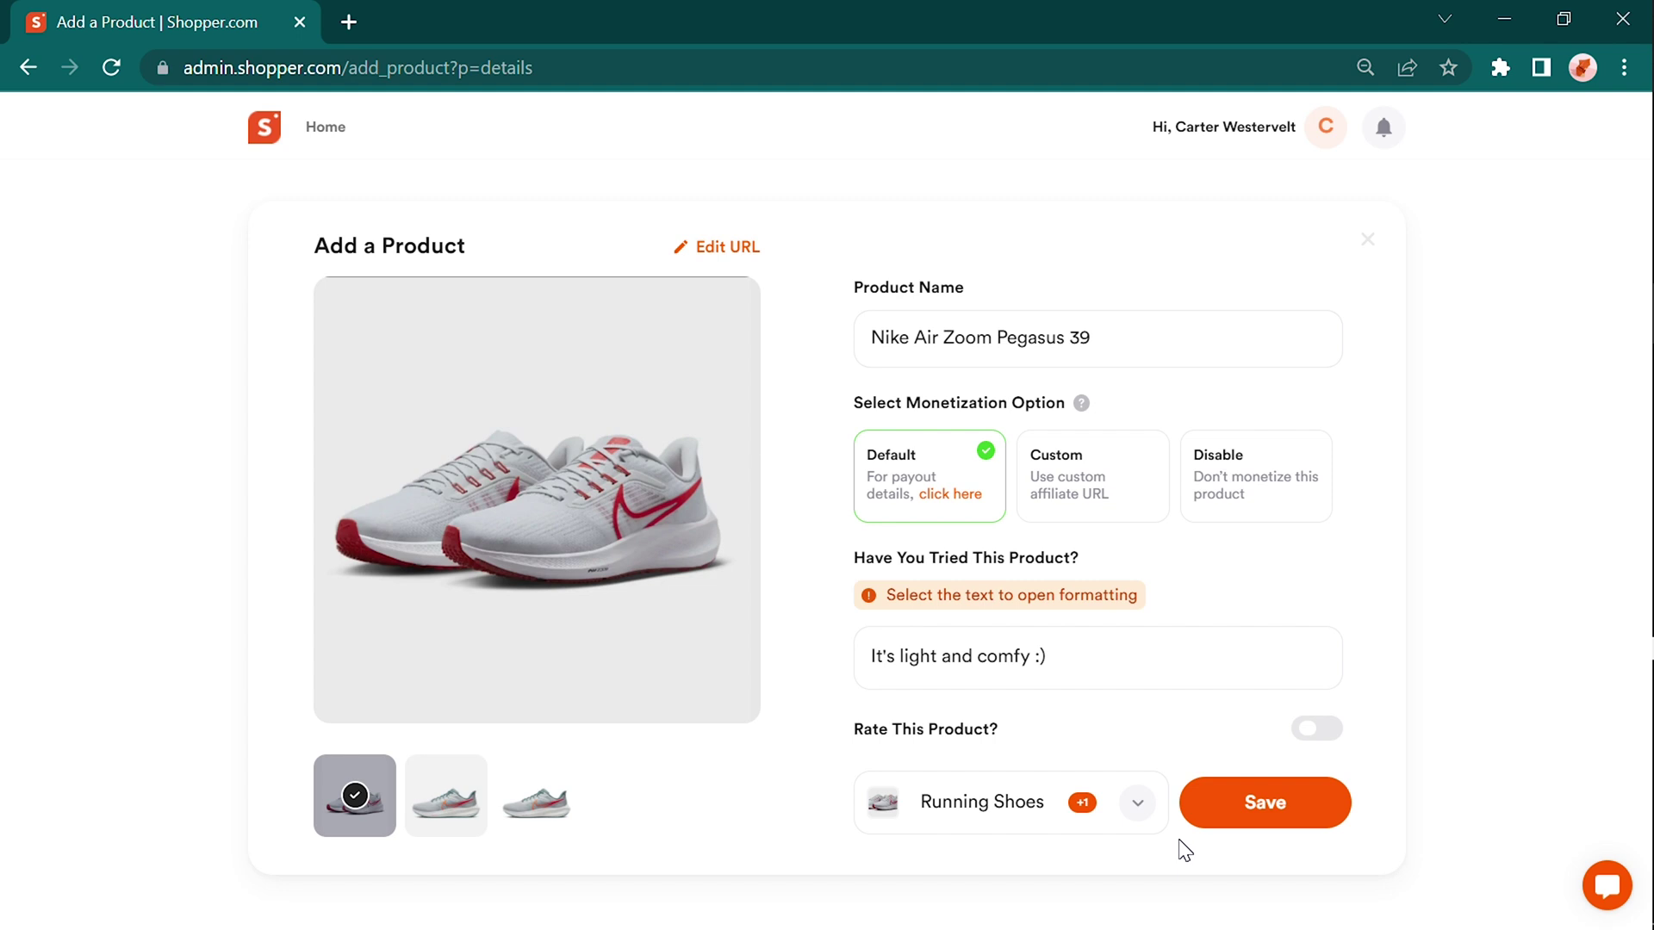
pyautogui.click(1287, 803)
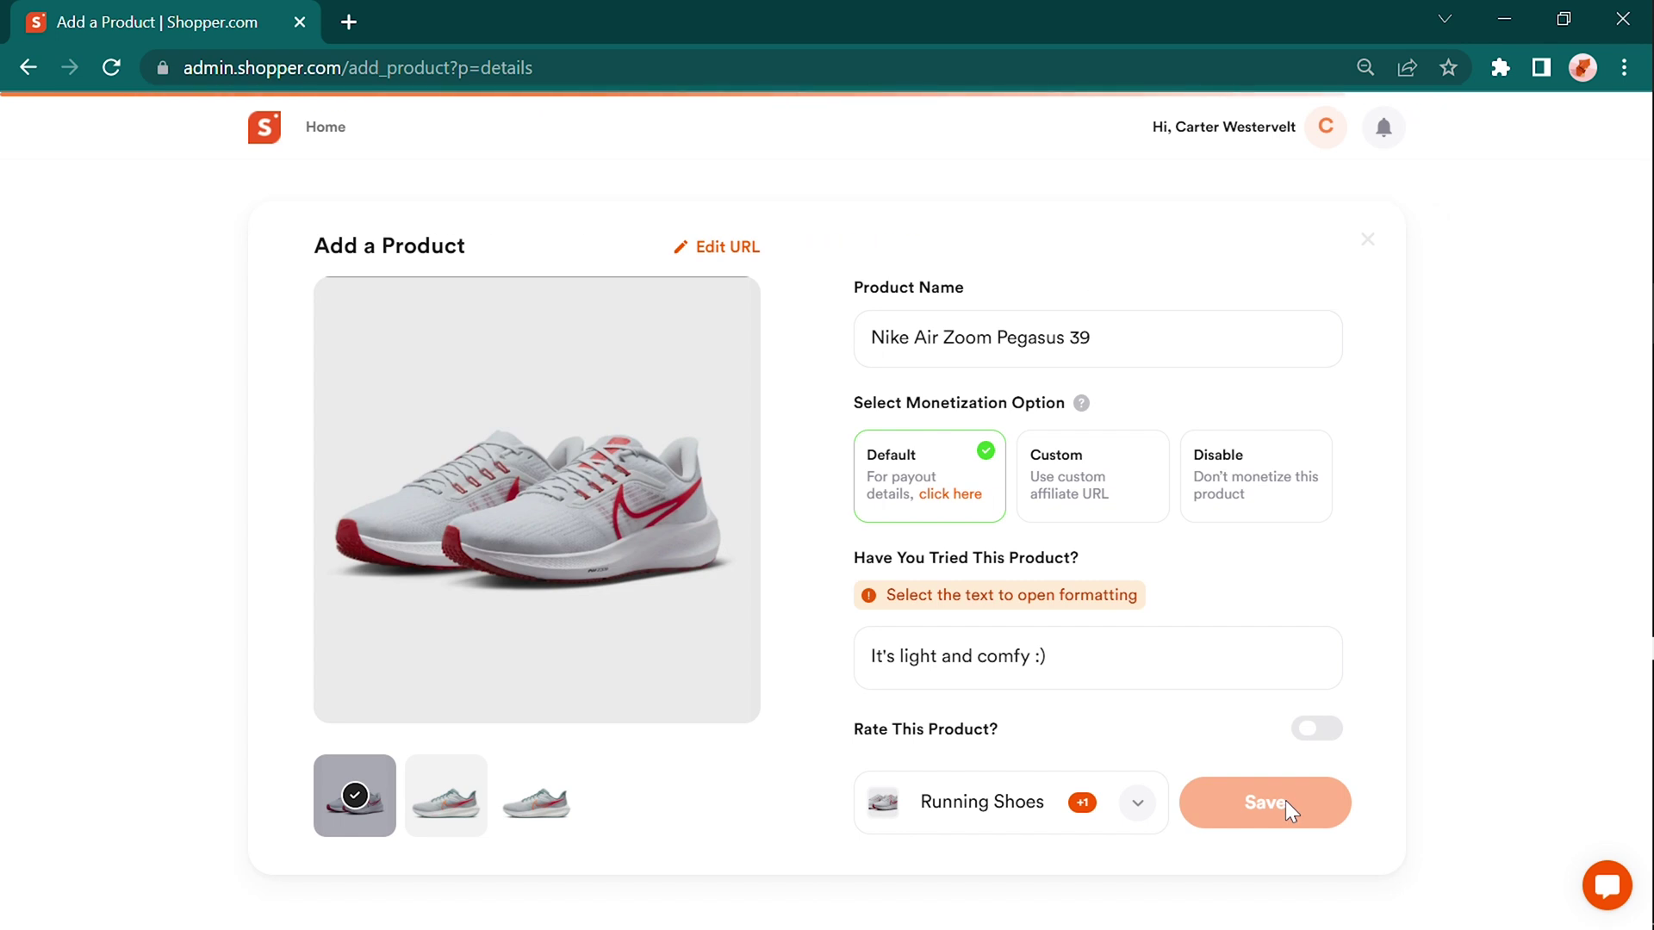
pyautogui.click(1285, 801)
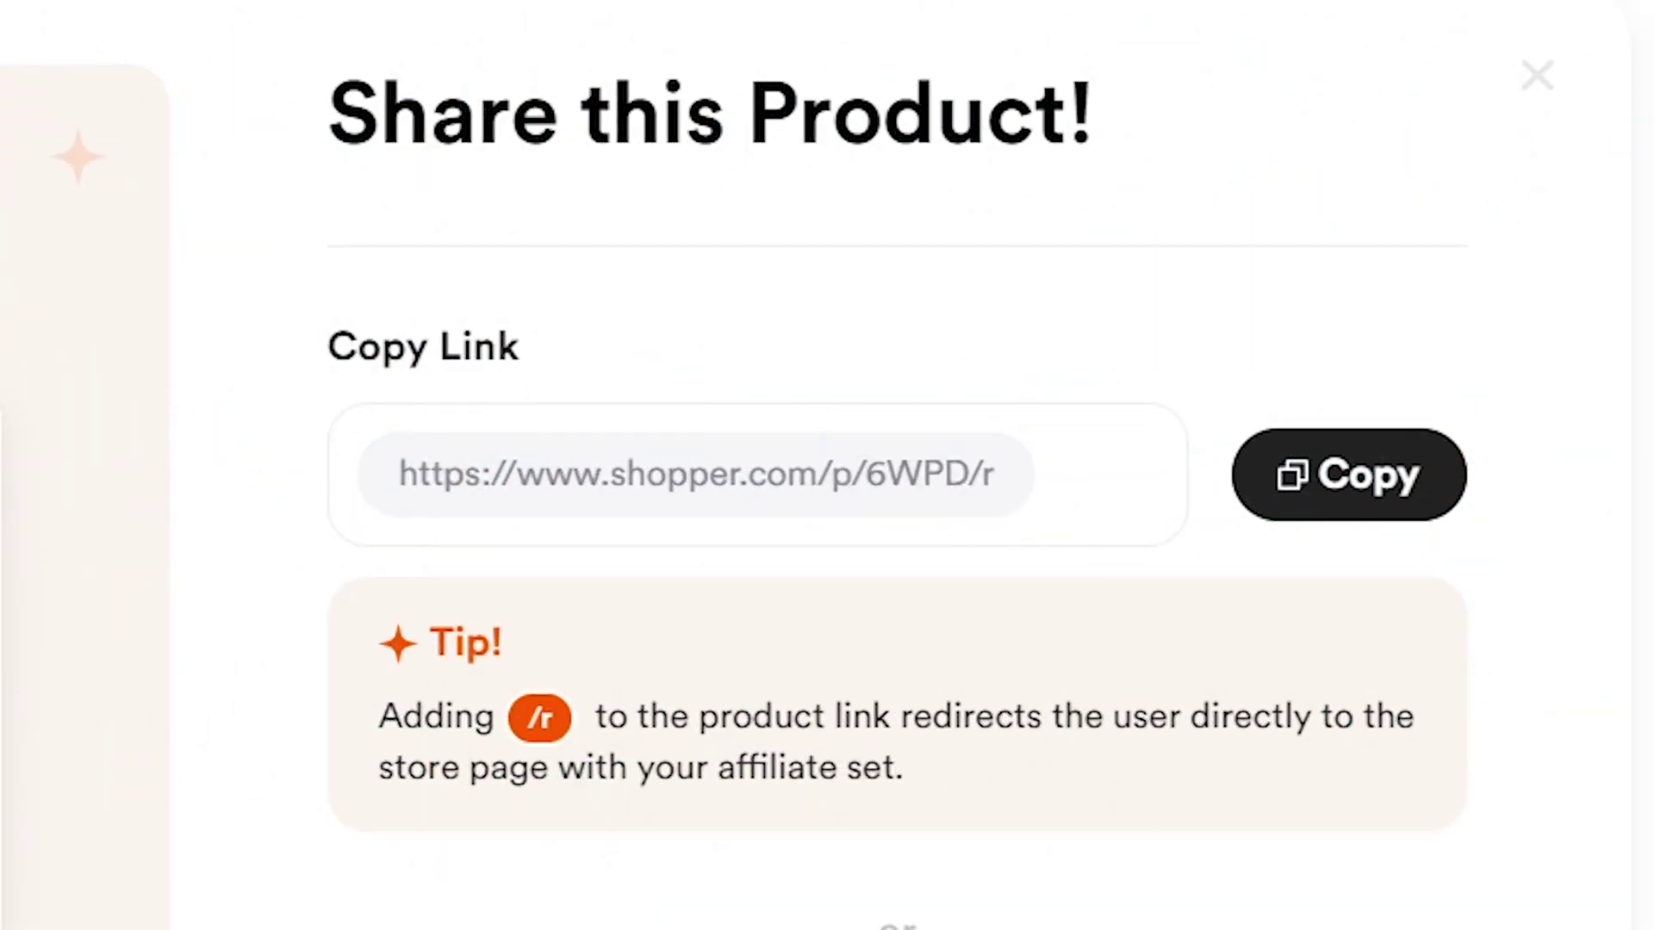
# - Copy the saved Pegasus 39 product's share link
pyautogui.click(1376, 505)
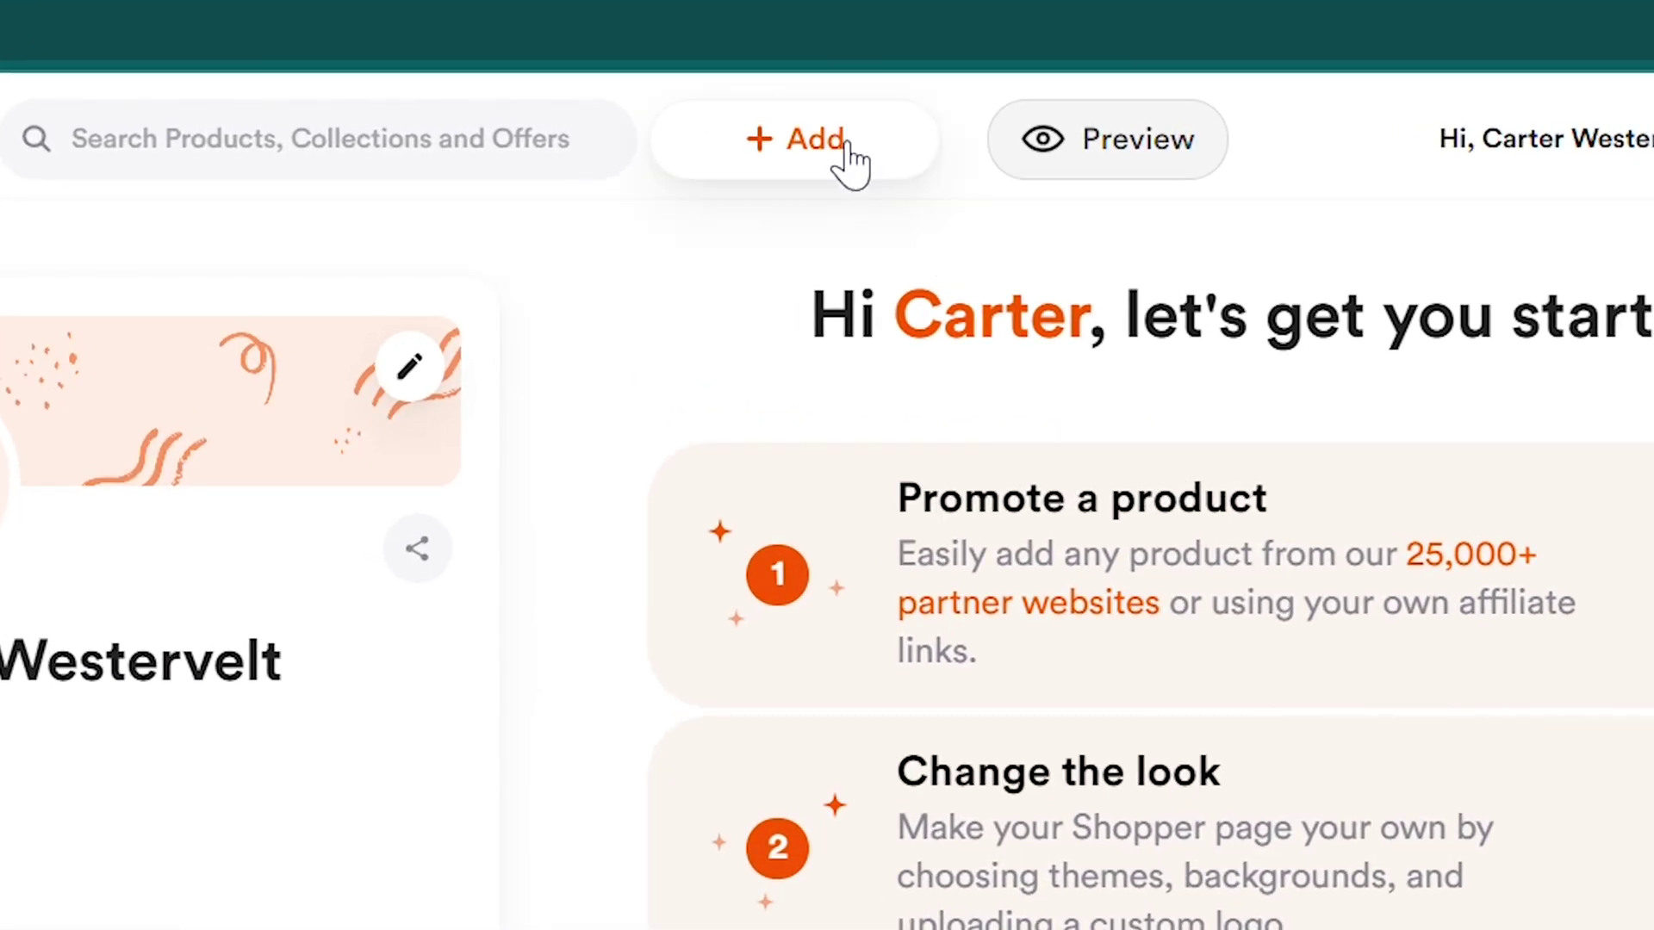
# - Choose to import products from CSV and upload the Nike products CSV file
pyautogui.click(845, 159)
pyautogui.click(795, 274)
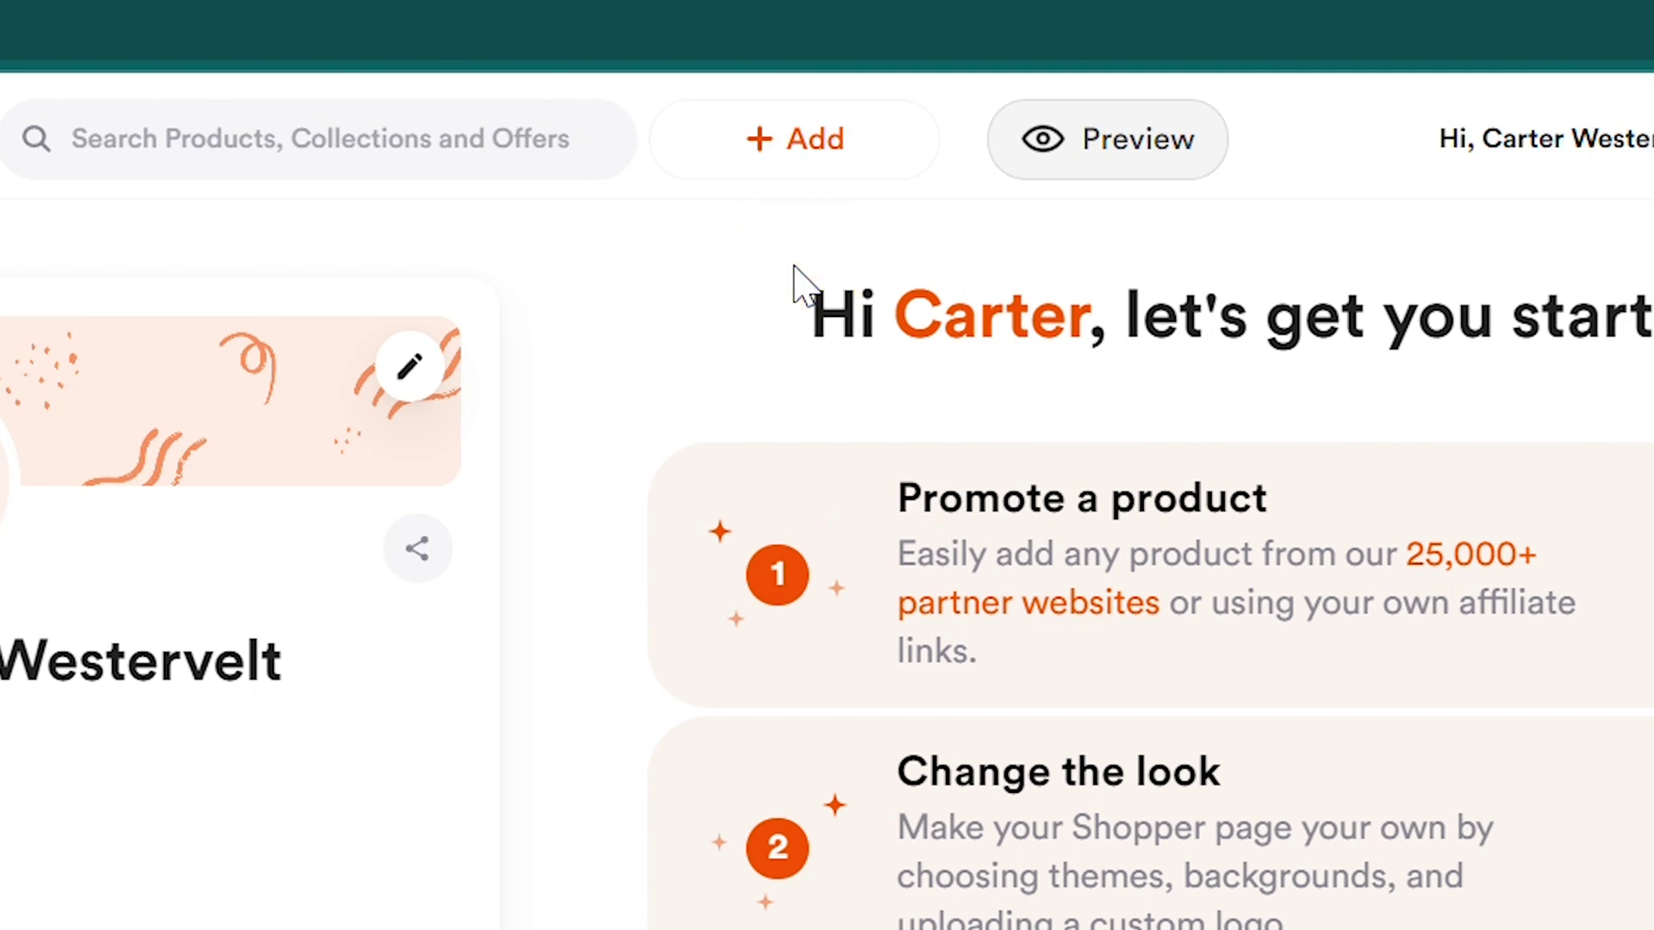
pyautogui.click(602, 549)
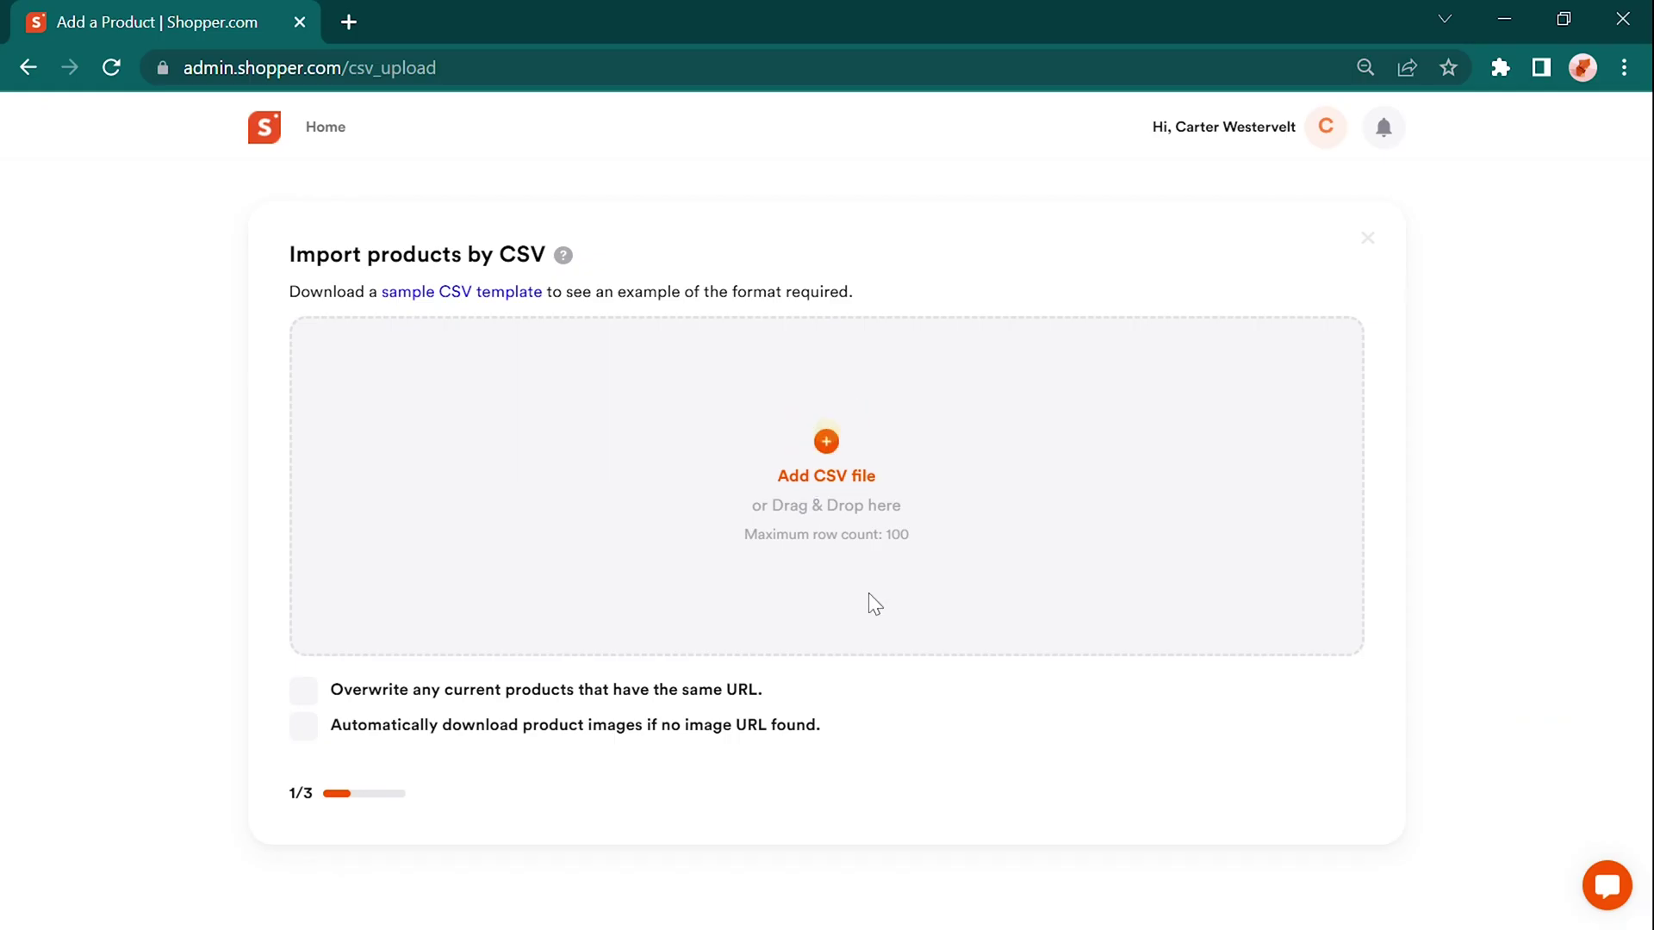
pyautogui.click(868, 593)
pyautogui.click(329, 297)
pyautogui.click(861, 713)
# - Add the previewed CSV products to the store, then download the sample CSV template
pyautogui.click(1274, 603)
pyautogui.scroll(-2, 1004, 735)
pyautogui.click(1319, 823)
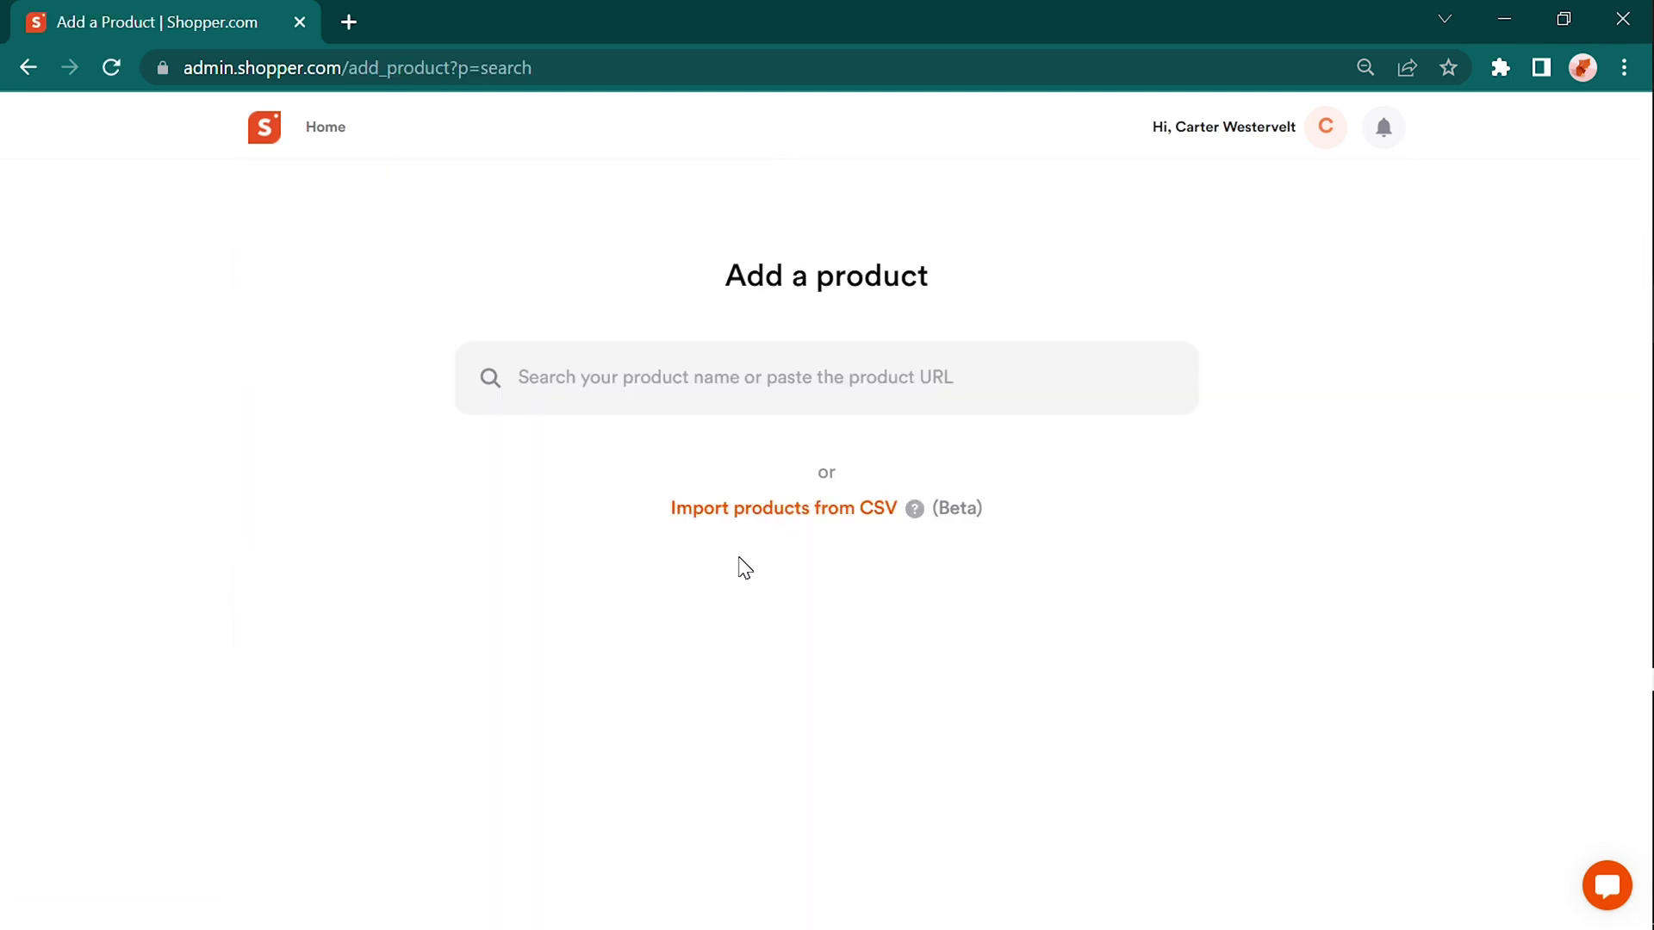
pyautogui.click(781, 515)
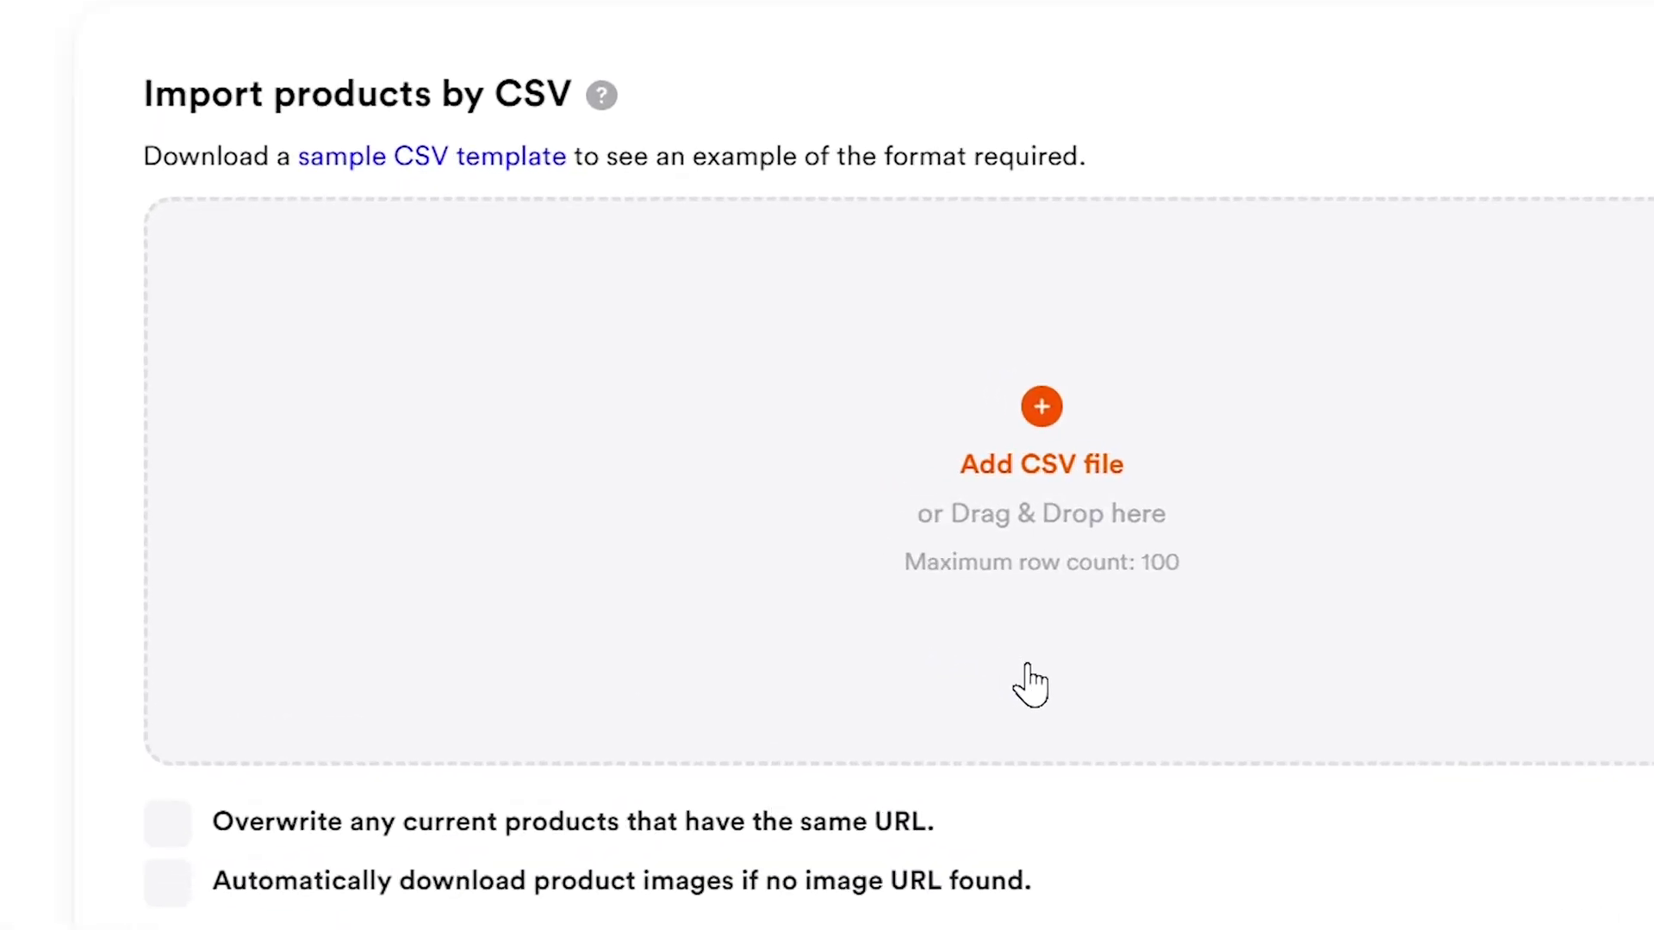
pyautogui.click(435, 145)
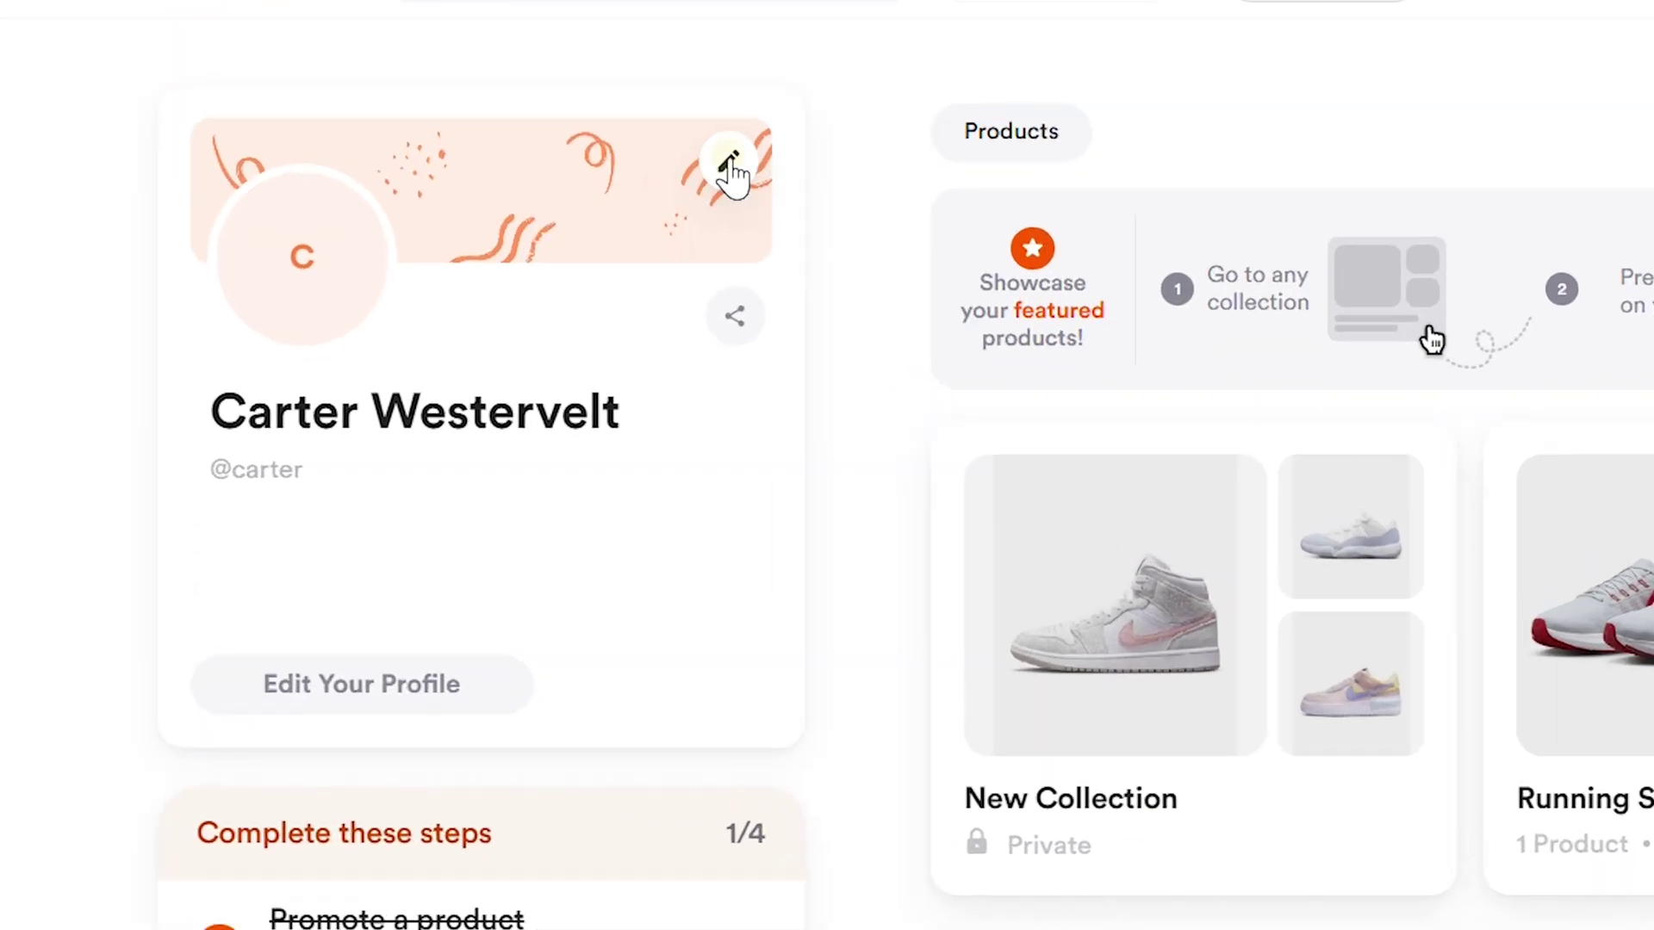
# - Set the desert jeep photo as the profile cover image
pyautogui.click(604, 248)
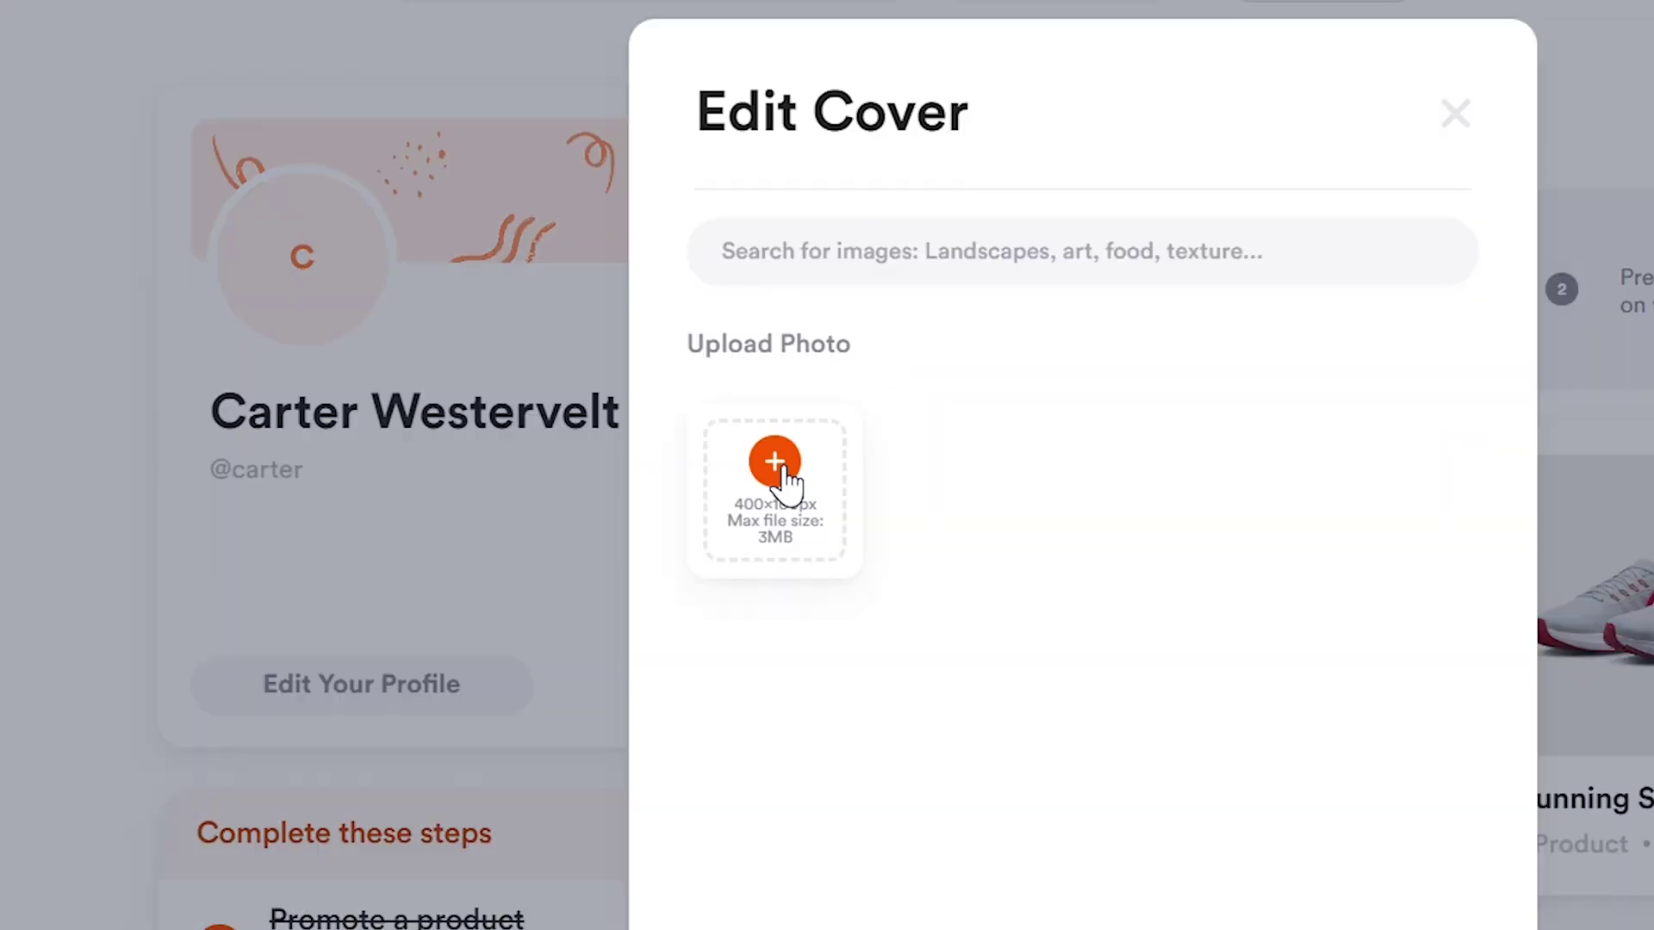
pyautogui.click(785, 468)
pyautogui.click(1238, 340)
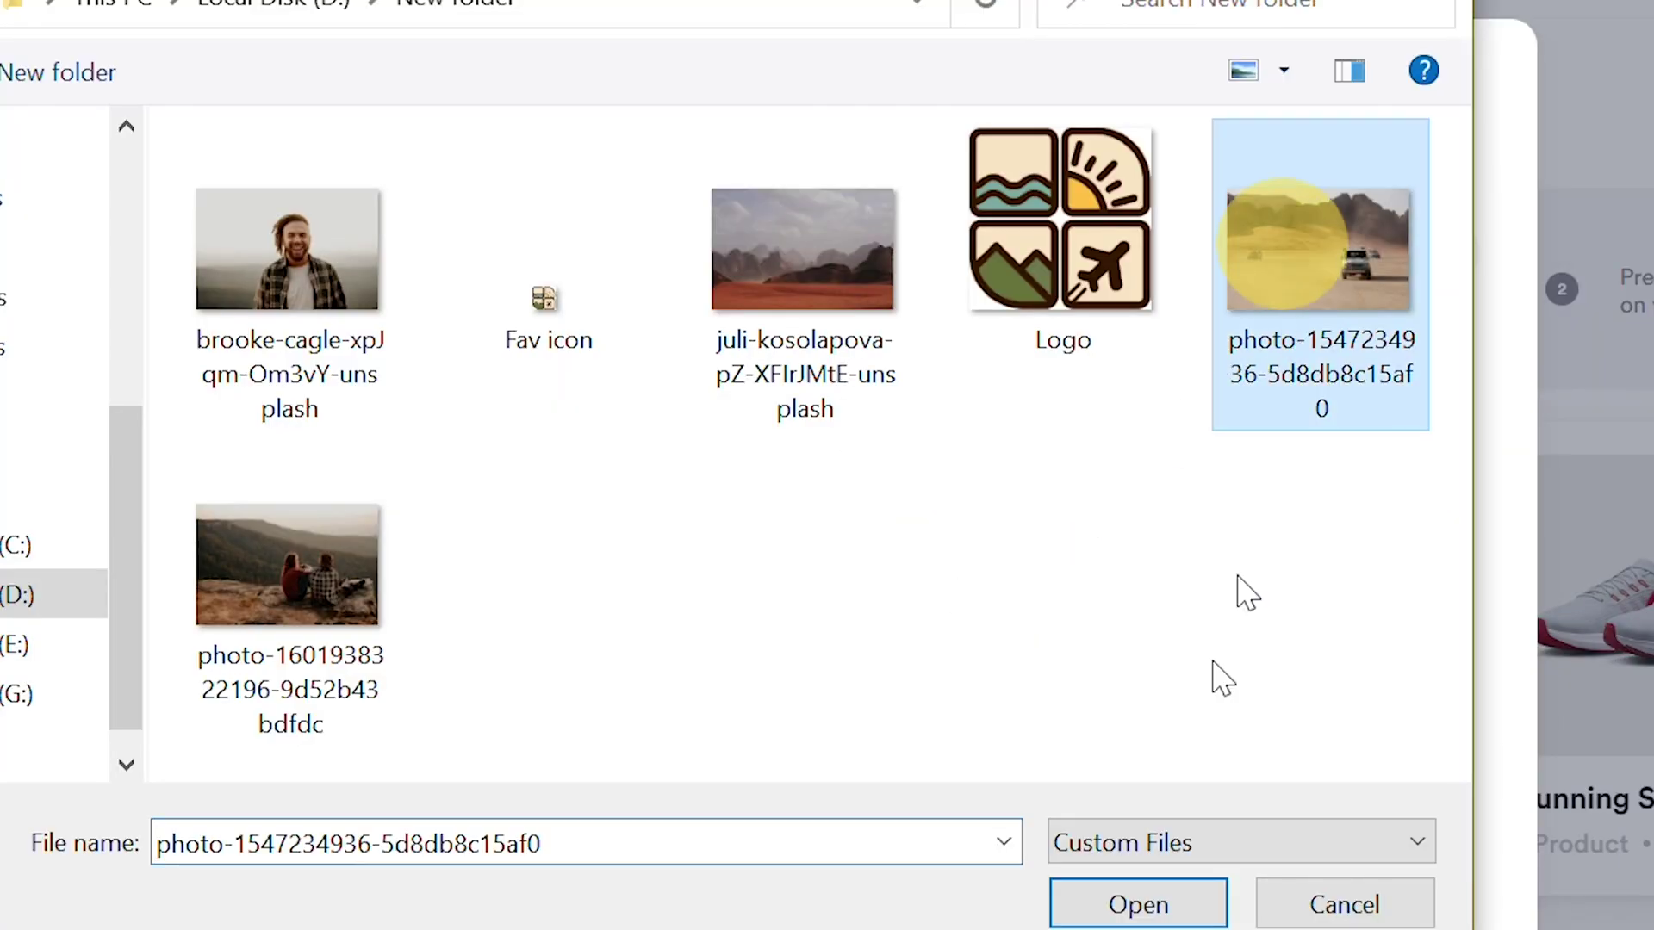
pyautogui.click(1086, 882)
# - Change the username in the profile editing form
pyautogui.click(366, 692)
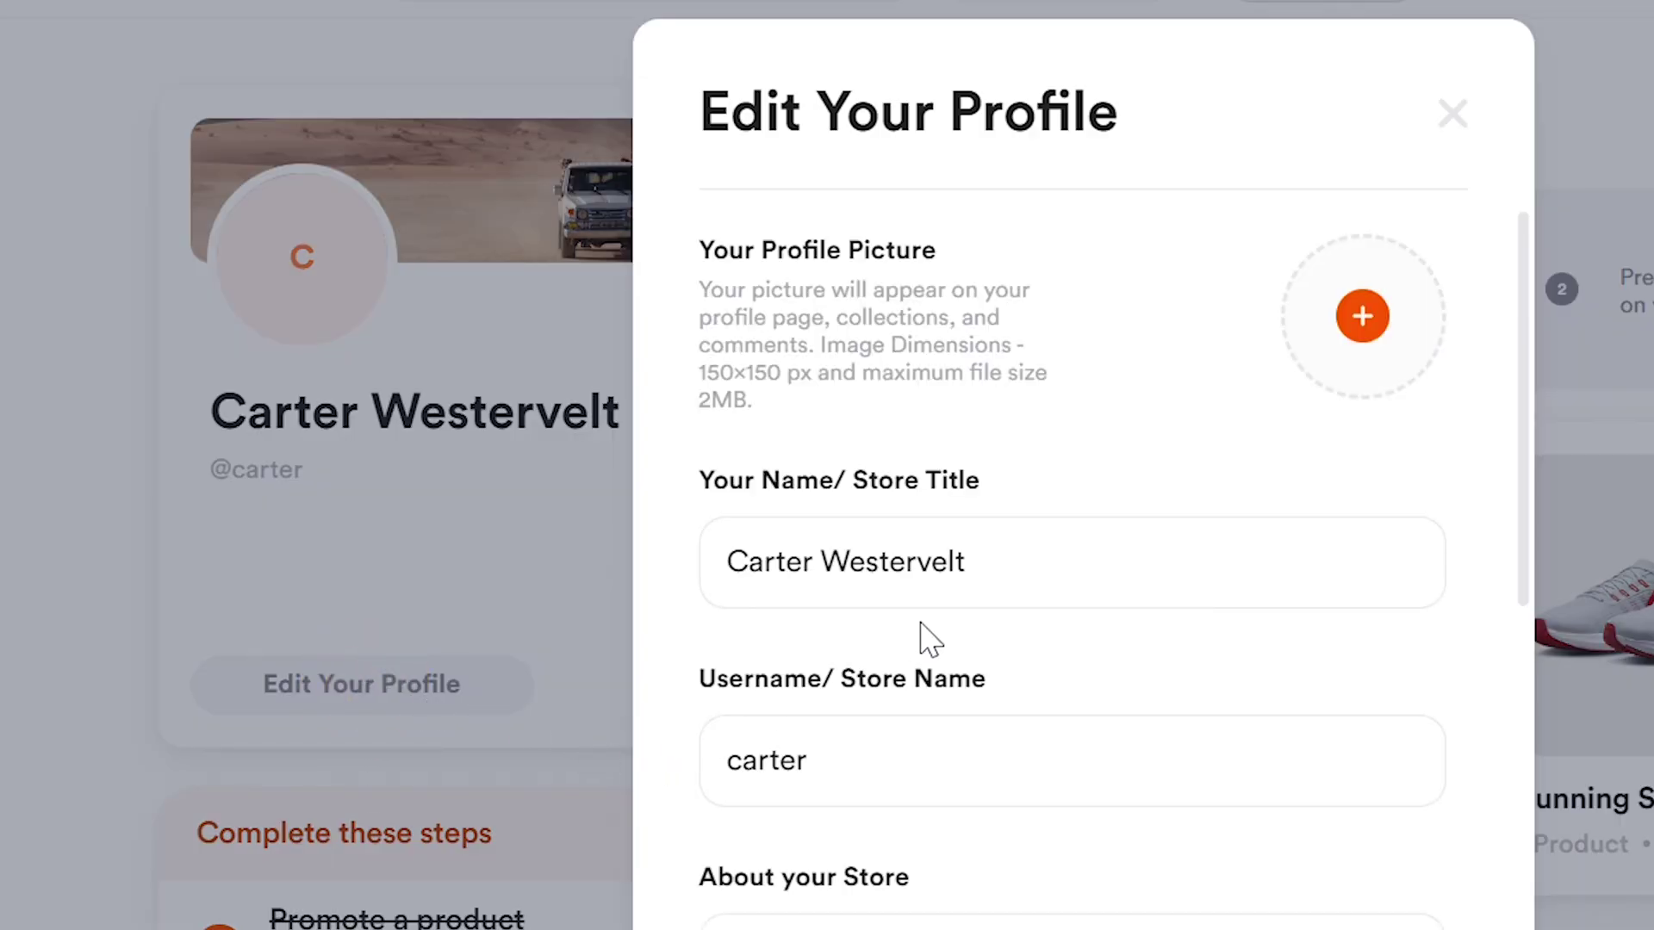
pyautogui.click(924, 762)
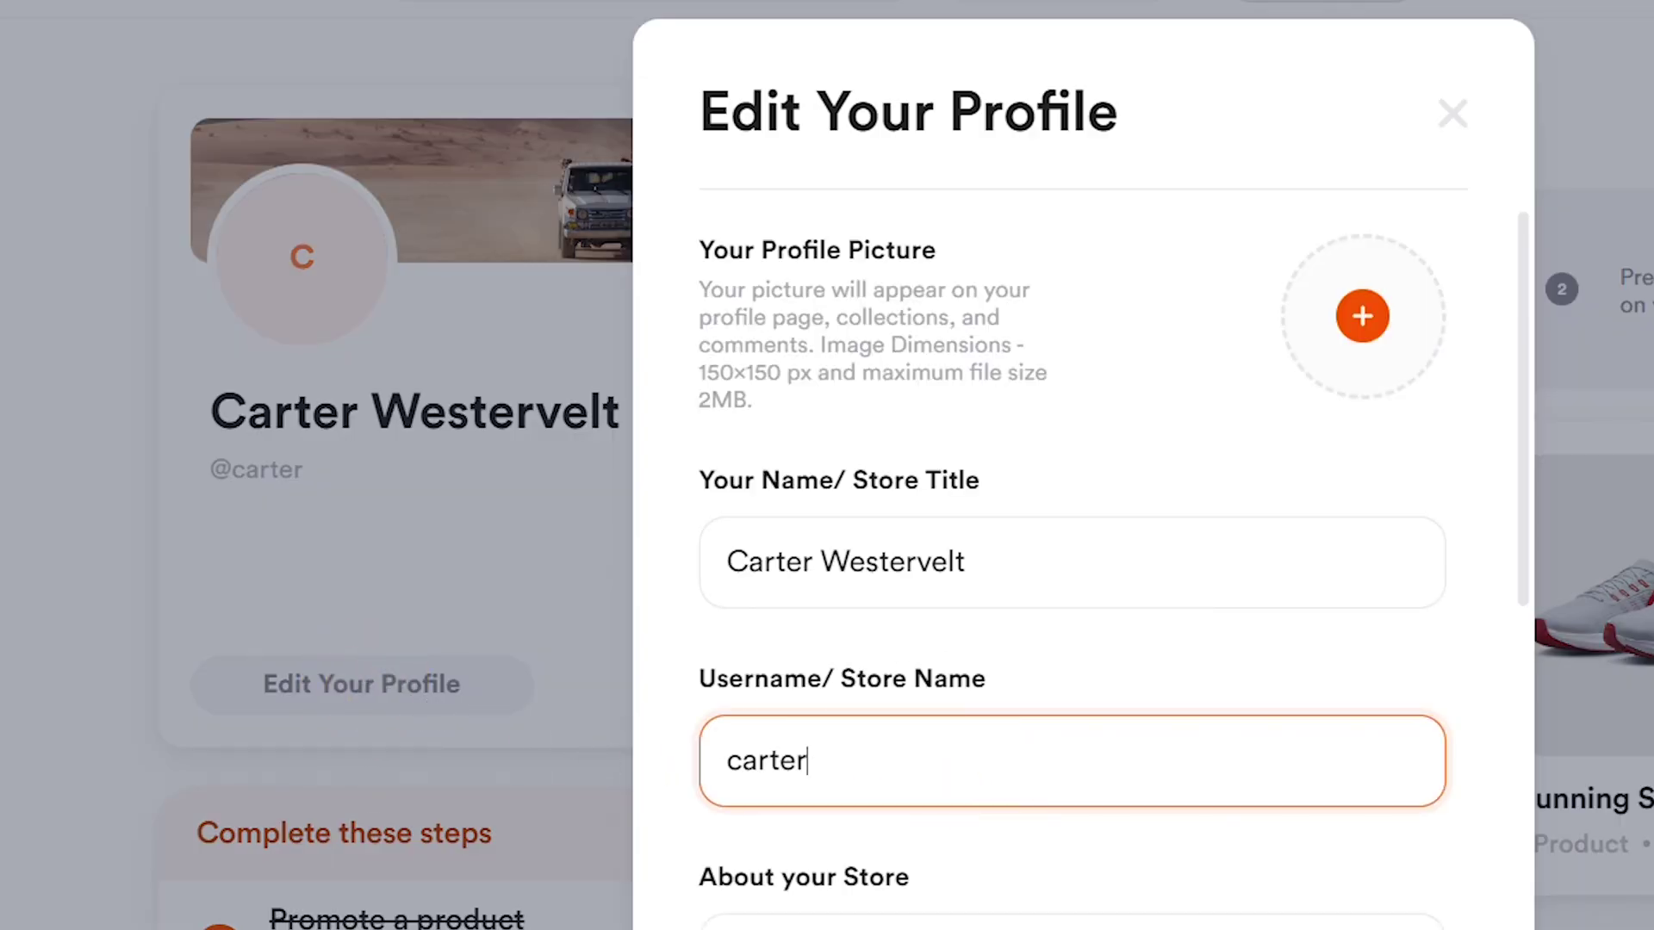
pyautogui.write('w')
pyautogui.click(971, 827)
pyautogui.scroll(-5, 973, 840)
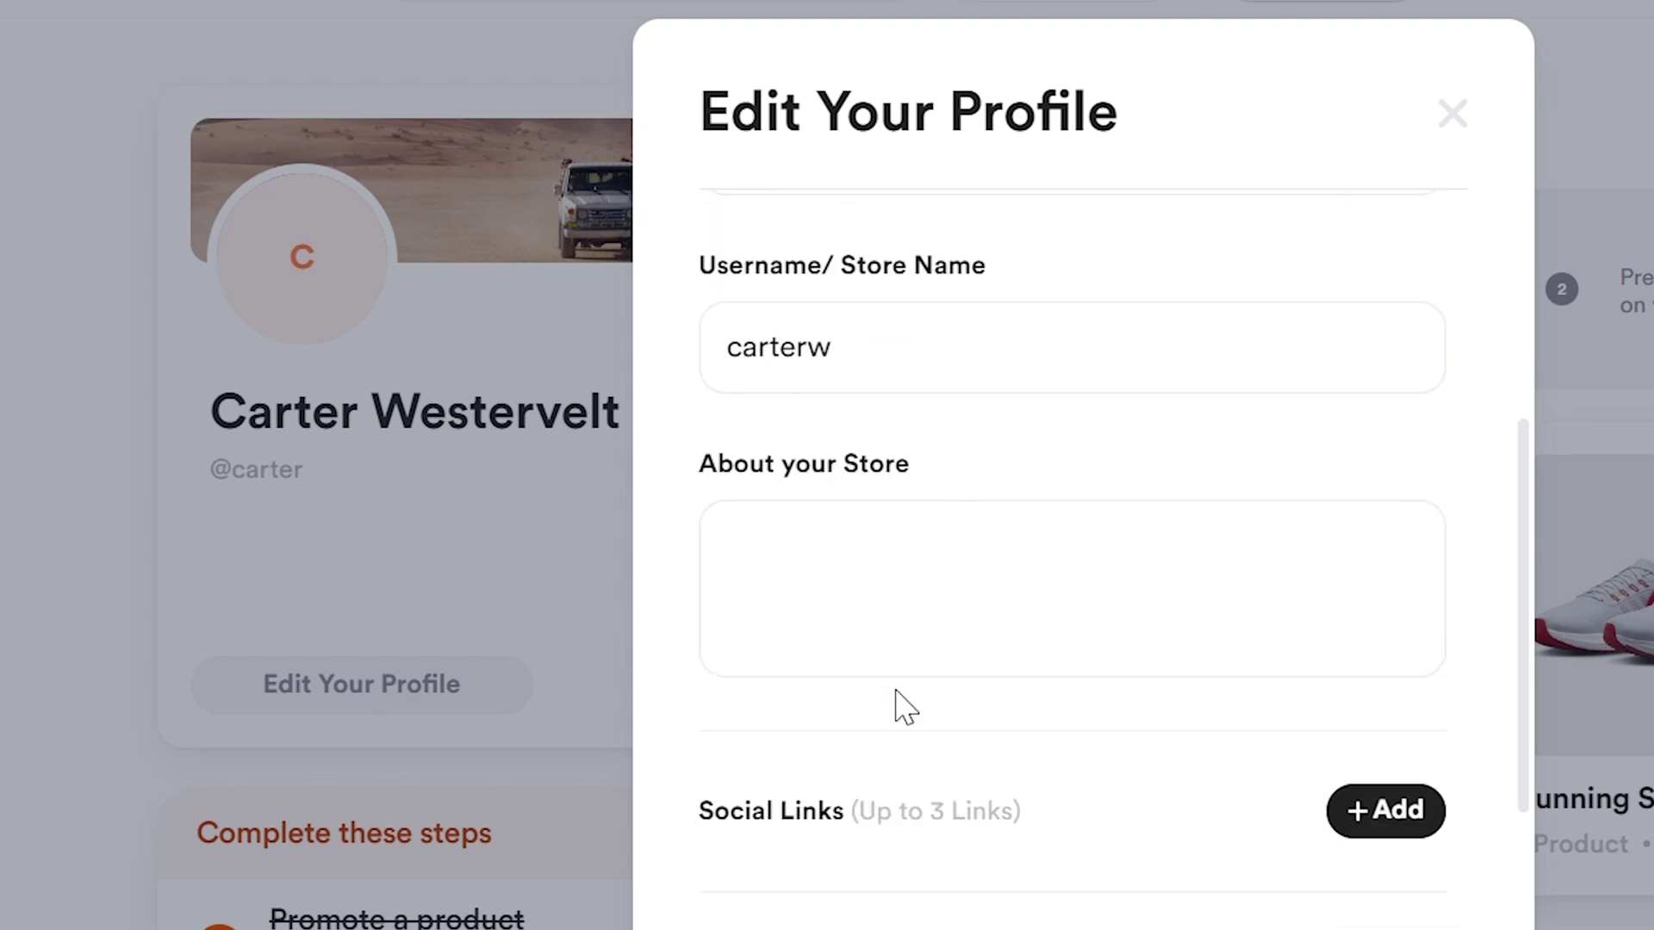
# - Write the bio 'Passionate traveler and explorer. Award winning photographer. Musicaholic.'
pyautogui.click(838, 580)
pyautogui.write('Passionate traveler and explorer. Award winning photographer. Musicaholic.')
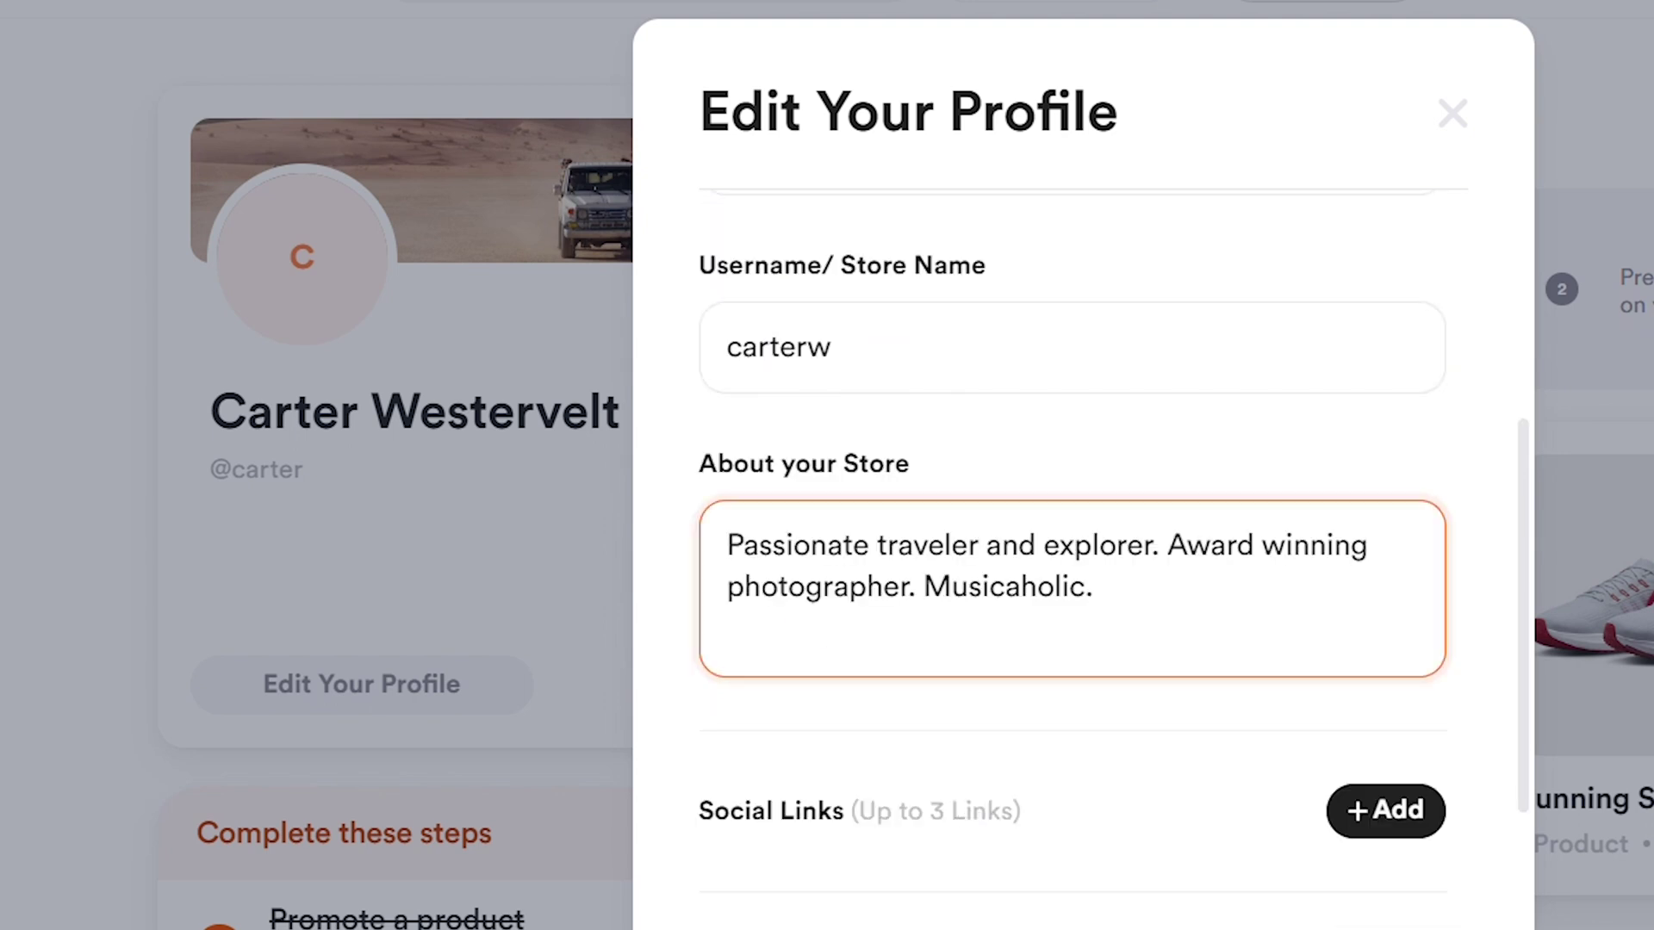
pyautogui.scroll(-3, 1369, 607)
pyautogui.click(1378, 604)
pyautogui.click(1167, 690)
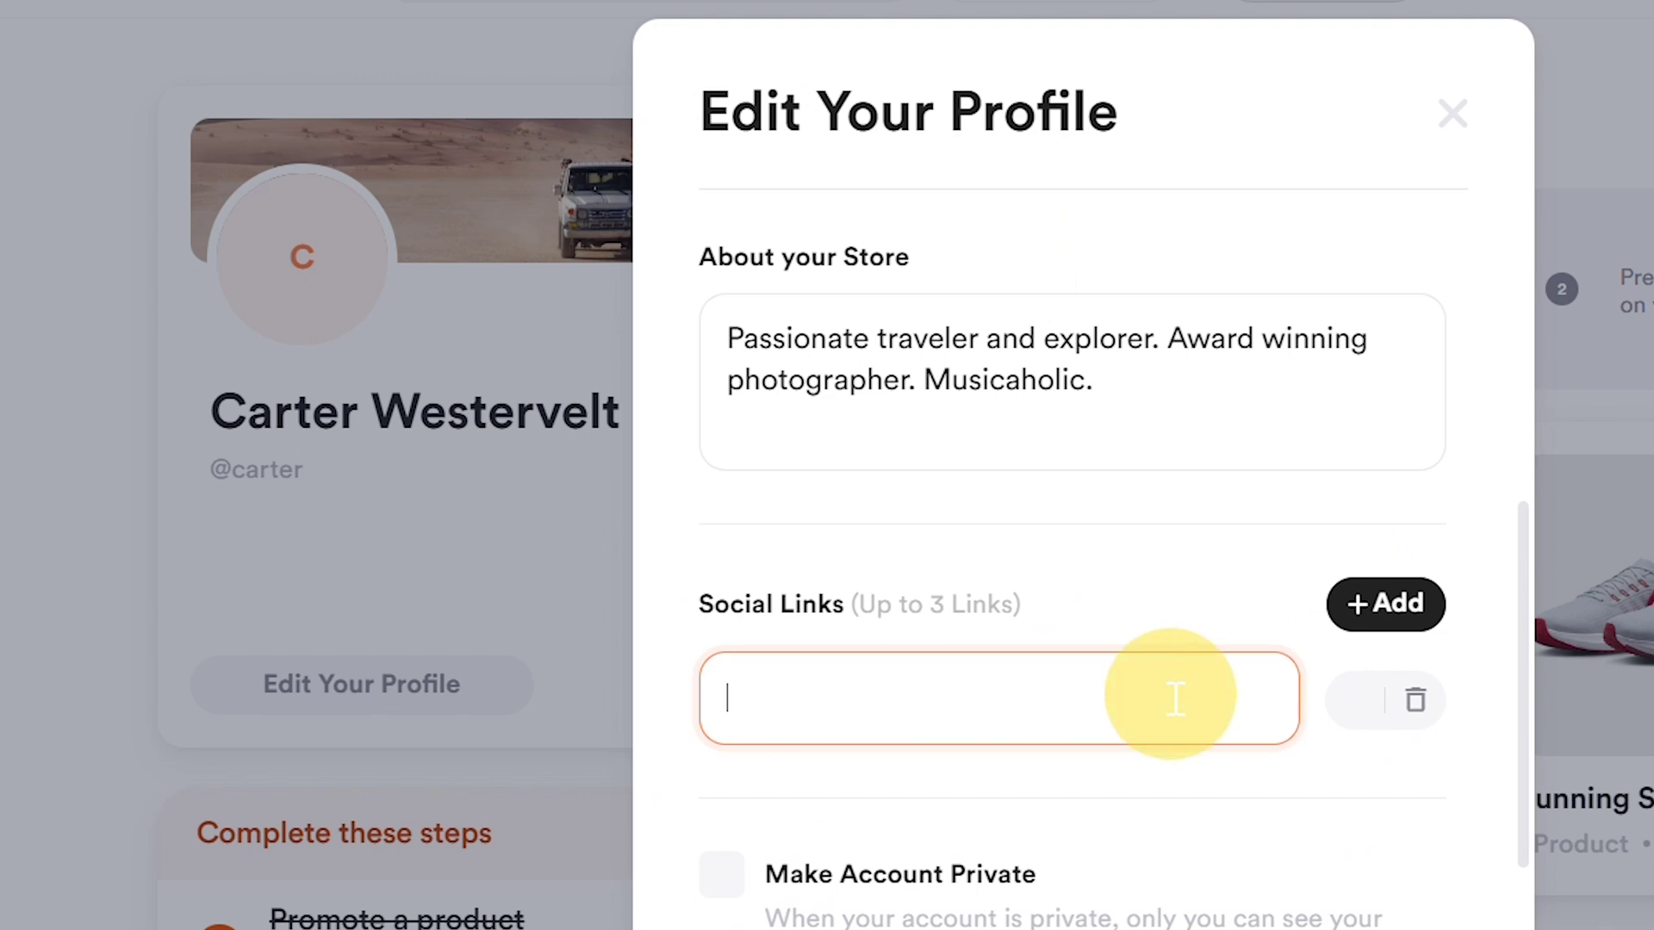
pyautogui.click(794, 693)
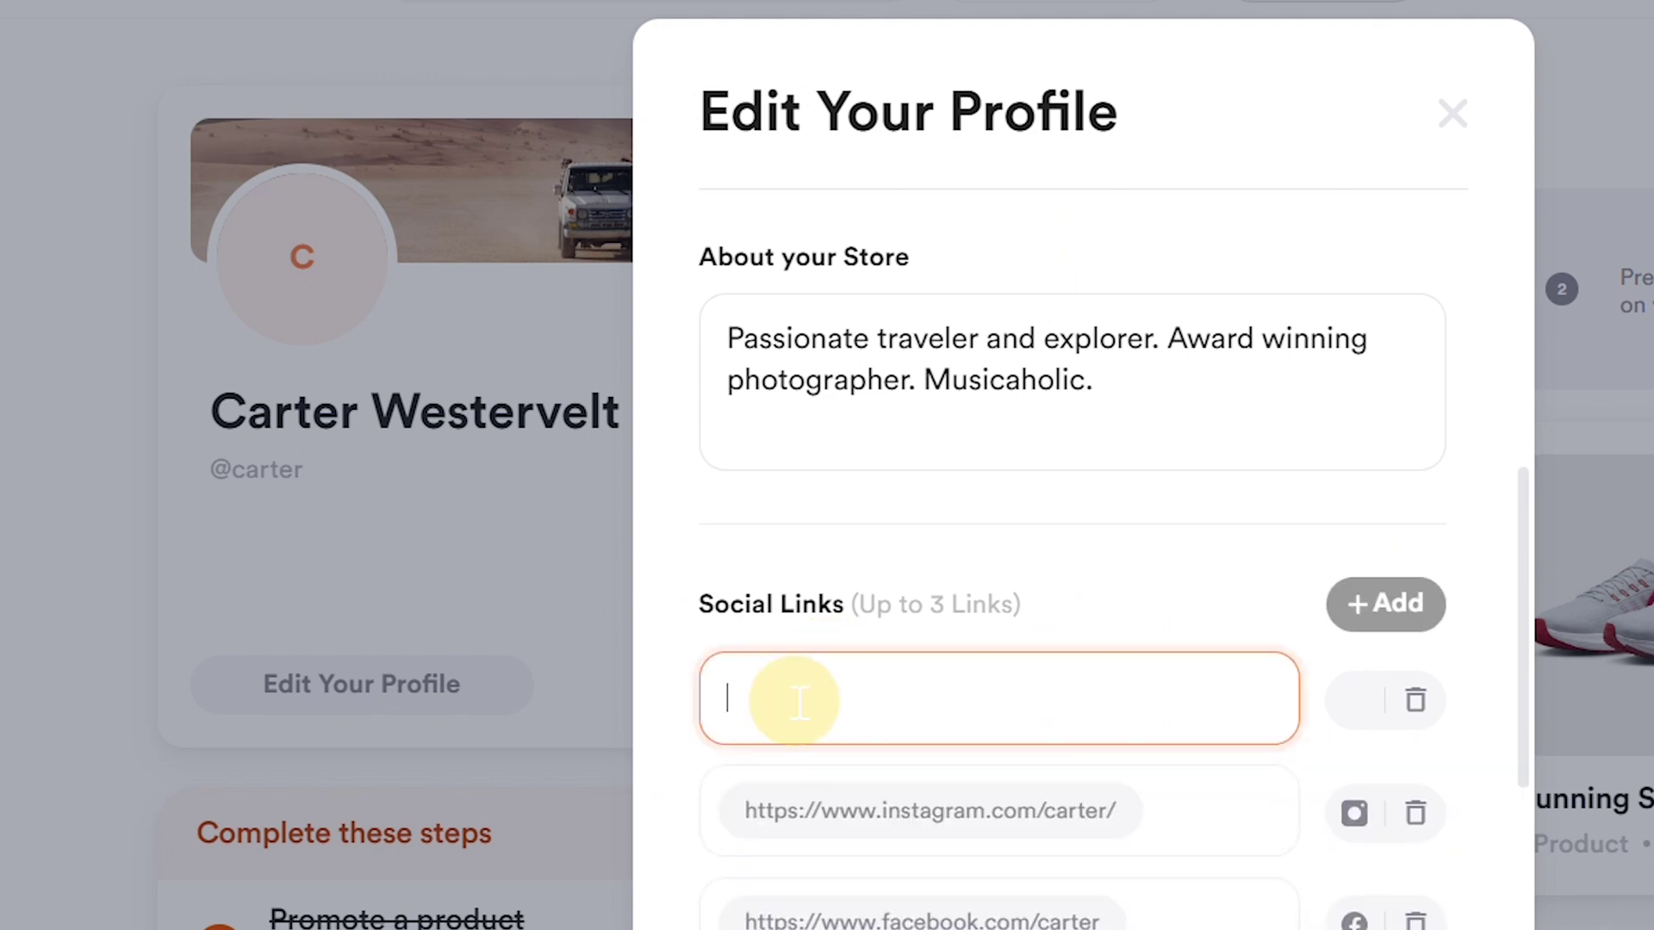
pyautogui.write('www.carterwestervelt.com')
pyautogui.click(1507, 831)
pyautogui.scroll(-5, 1455, 853)
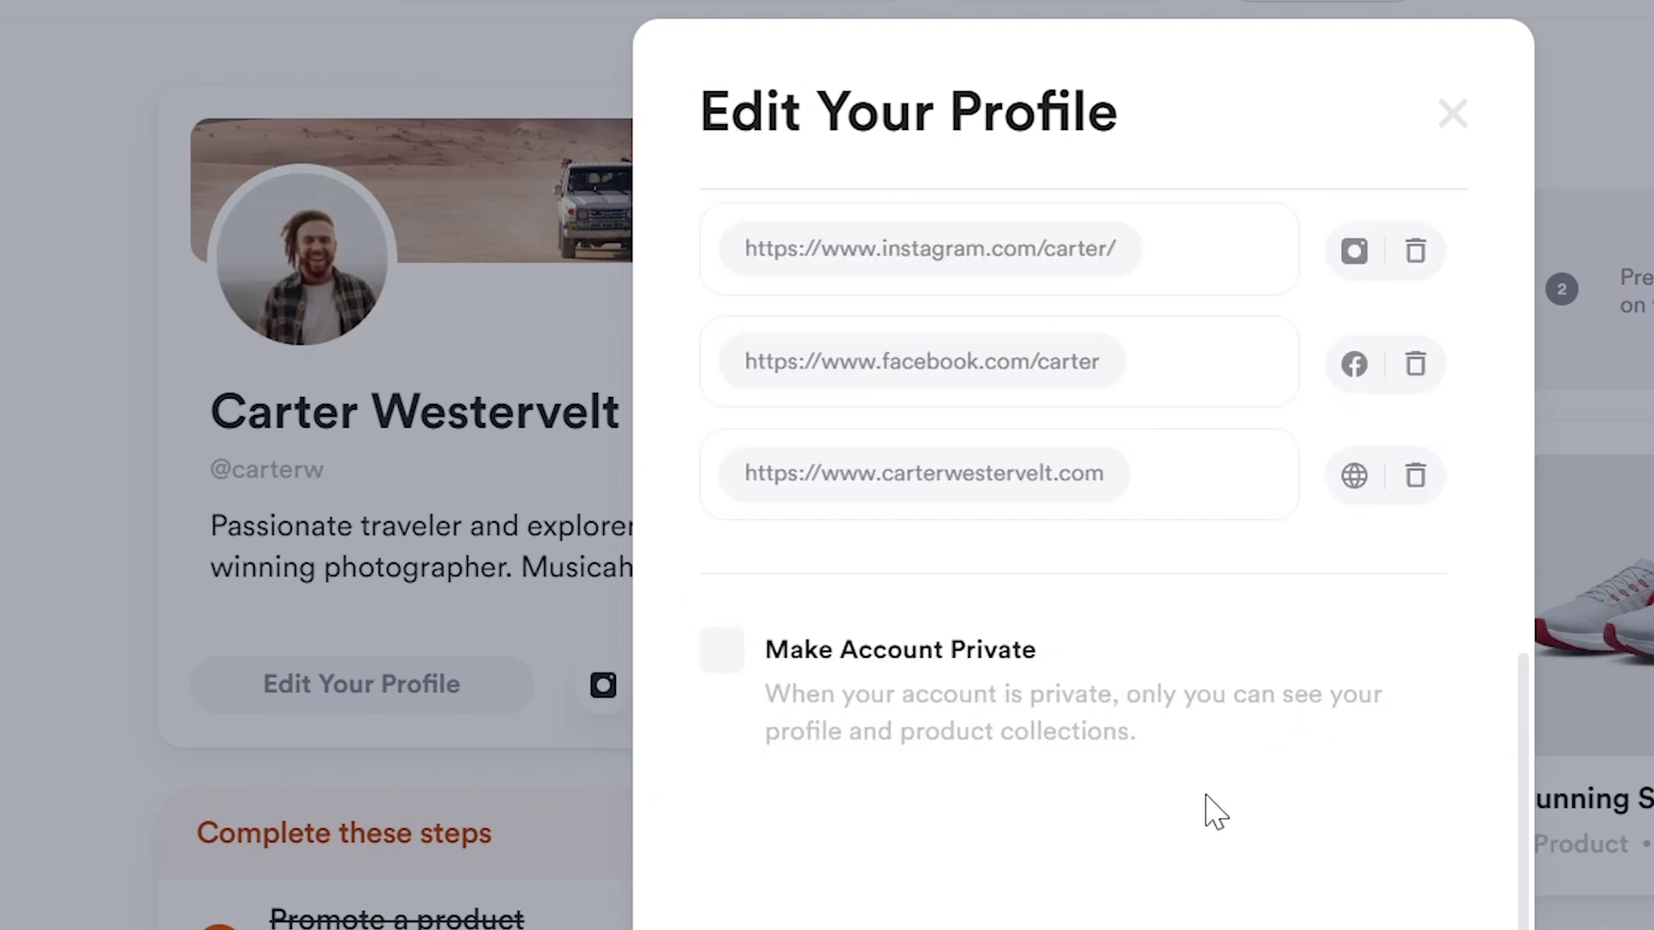
pyautogui.click(718, 652)
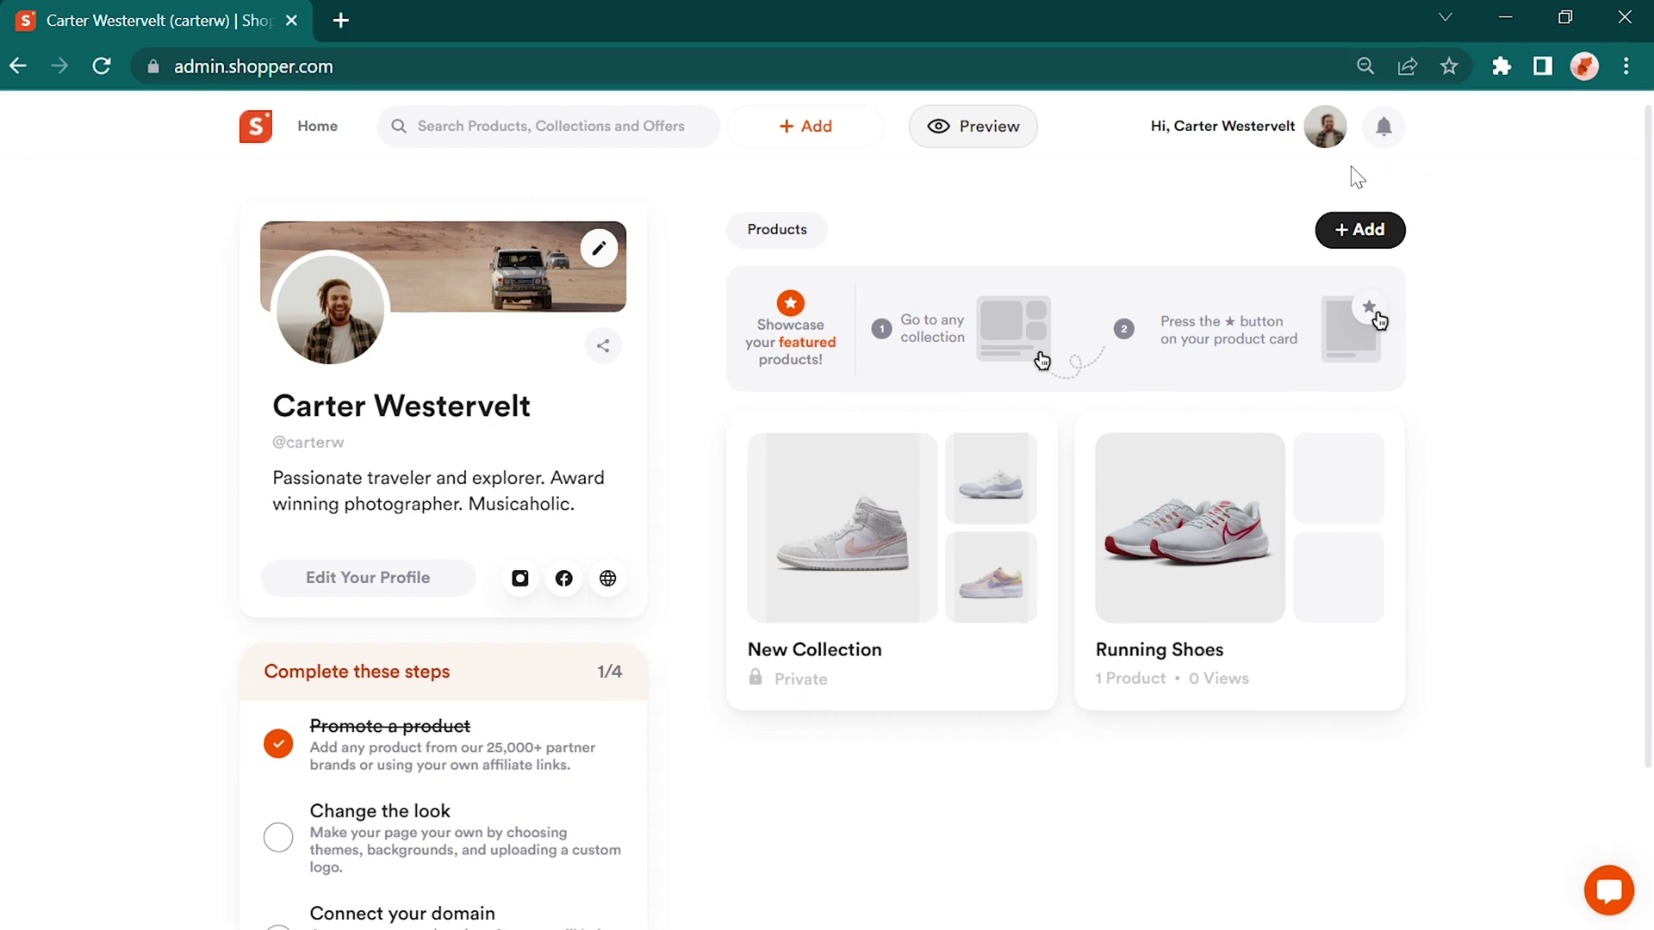
pyautogui.click(1327, 127)
# - Browse the store's appearance settings for navigation and logo
pyautogui.click(1314, 453)
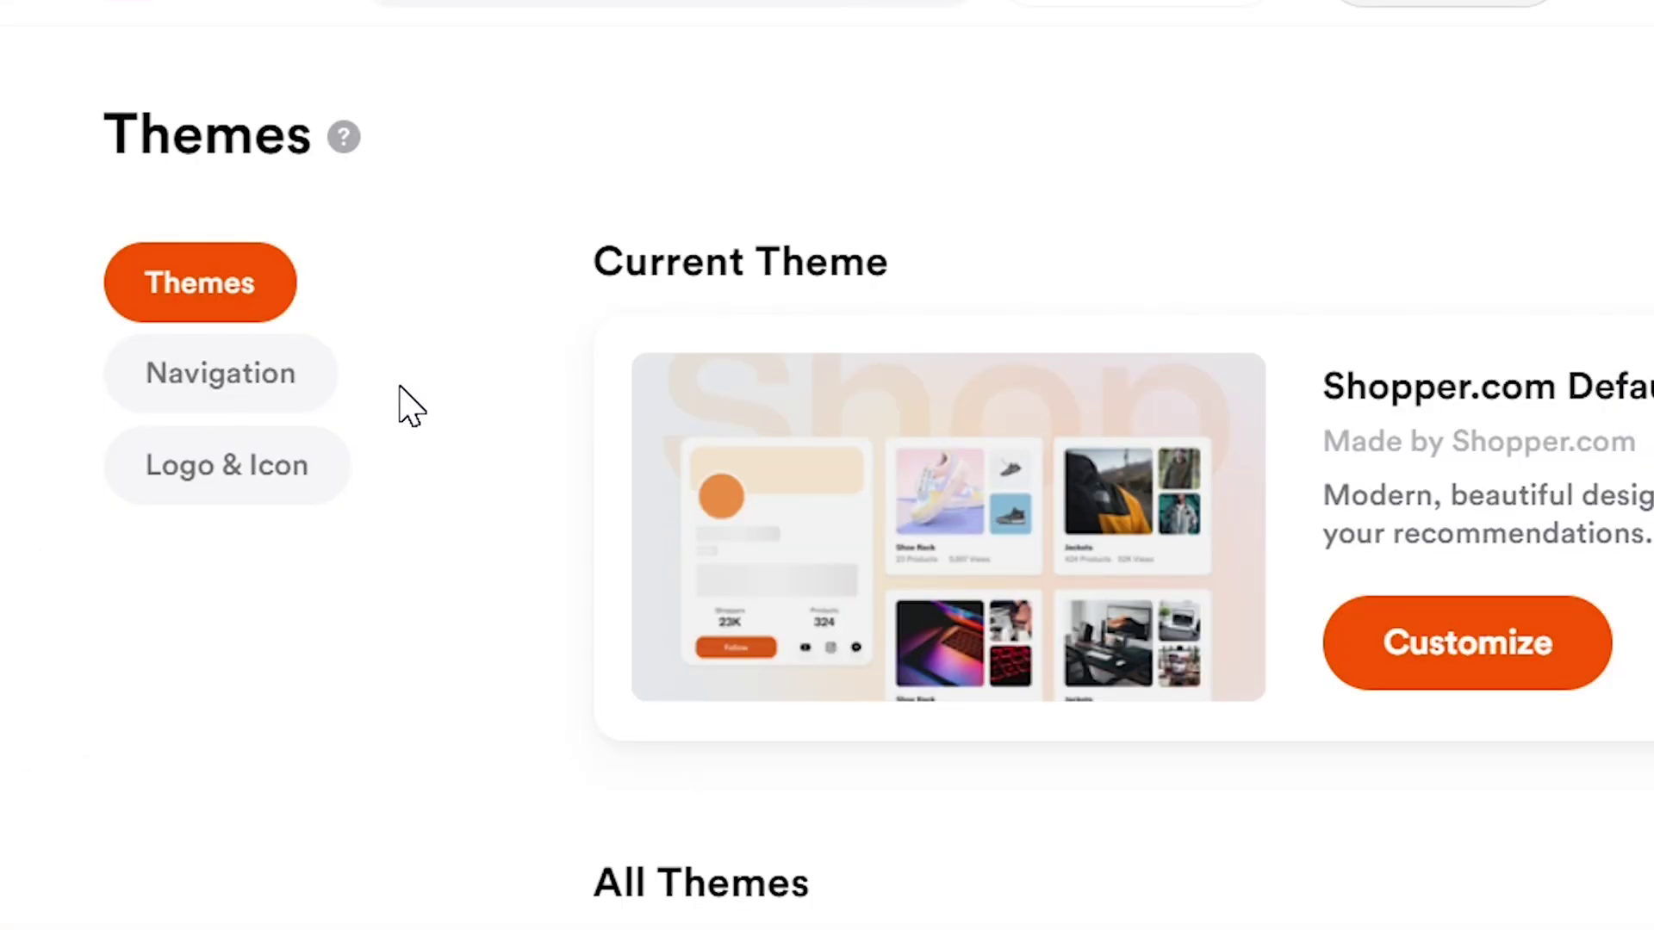
pyautogui.click(293, 375)
pyautogui.click(277, 483)
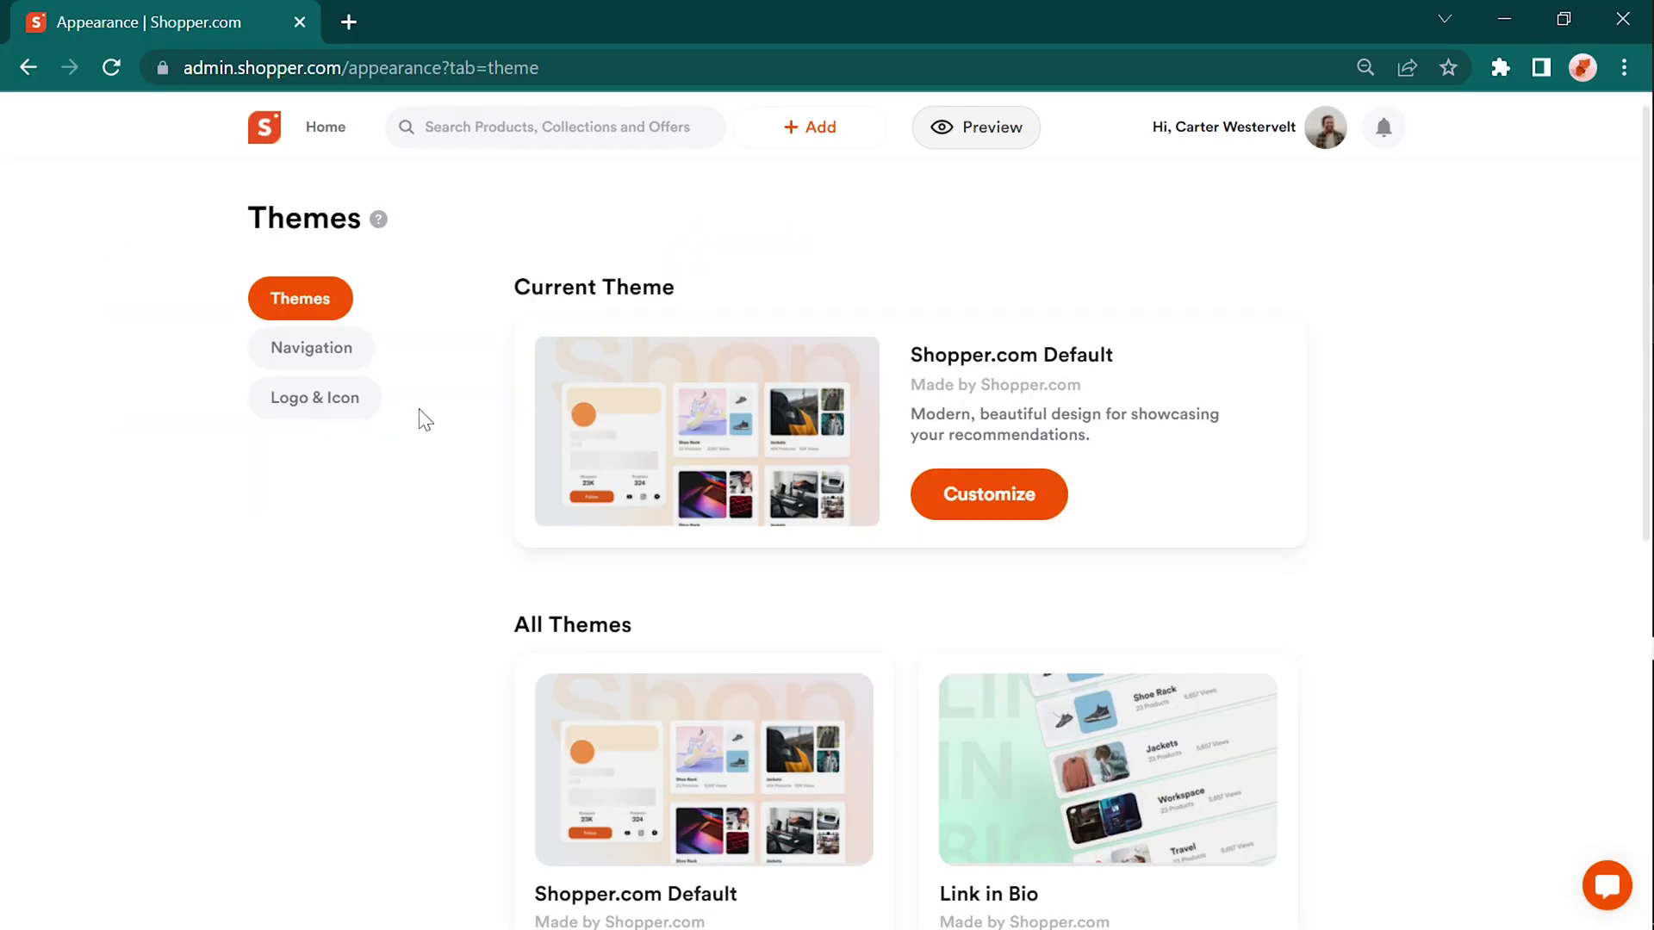
pyautogui.scroll(-3, 416, 448)
pyautogui.scroll(-3, 414, 473)
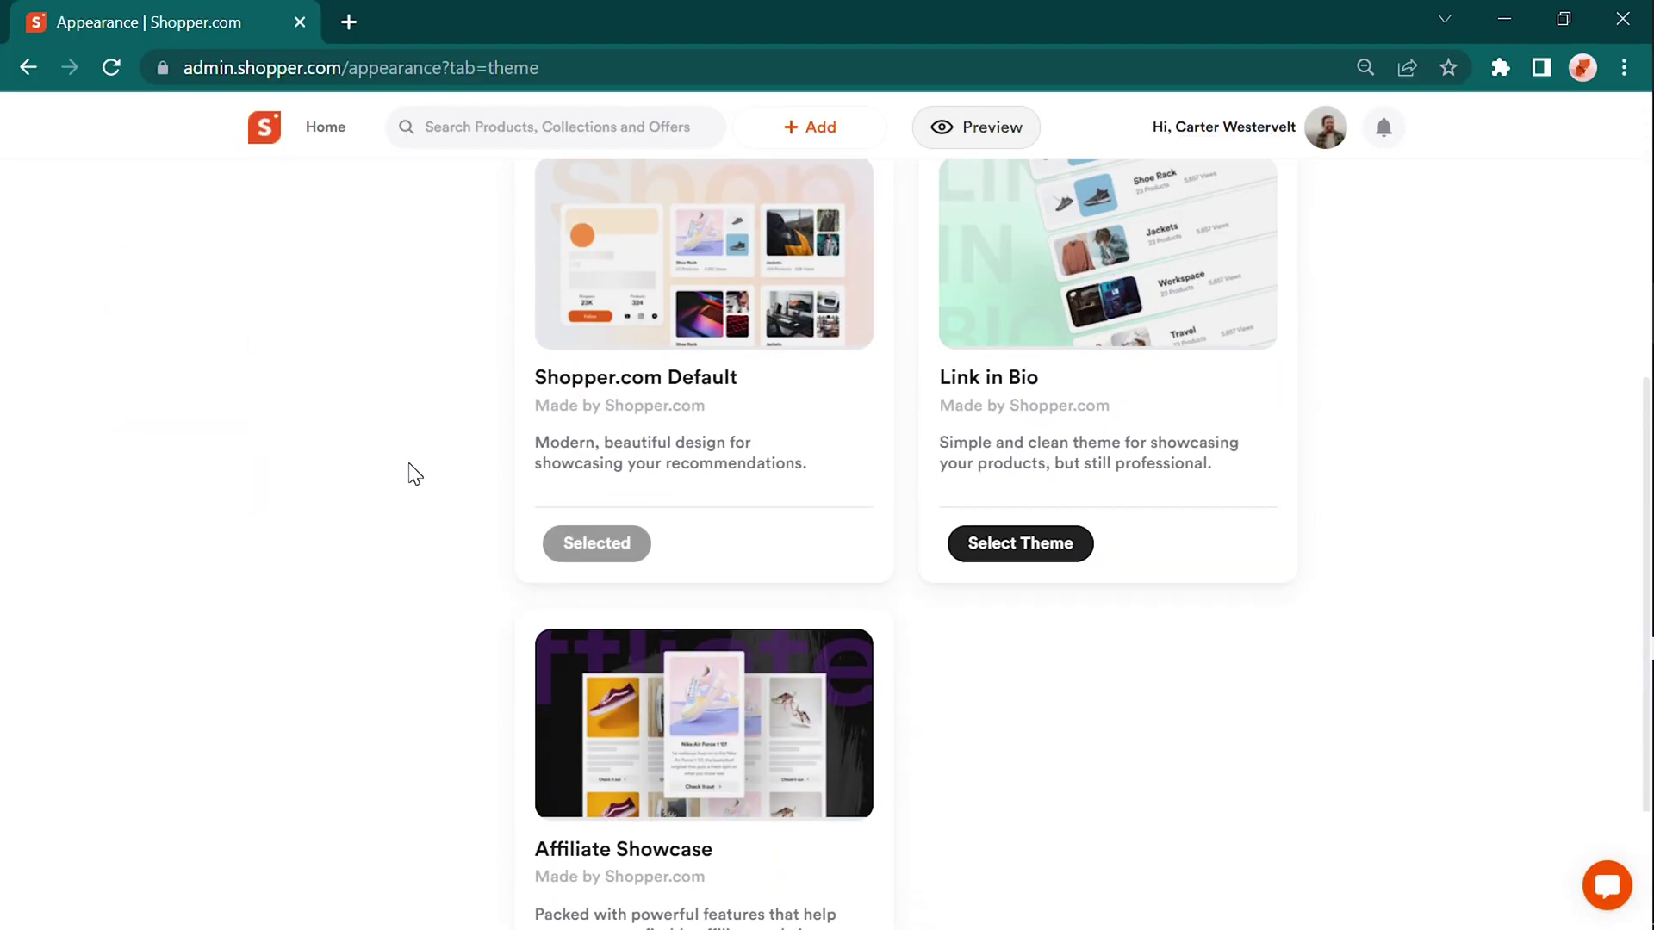
pyautogui.scroll(-2, 415, 473)
pyautogui.scroll(8, 414, 473)
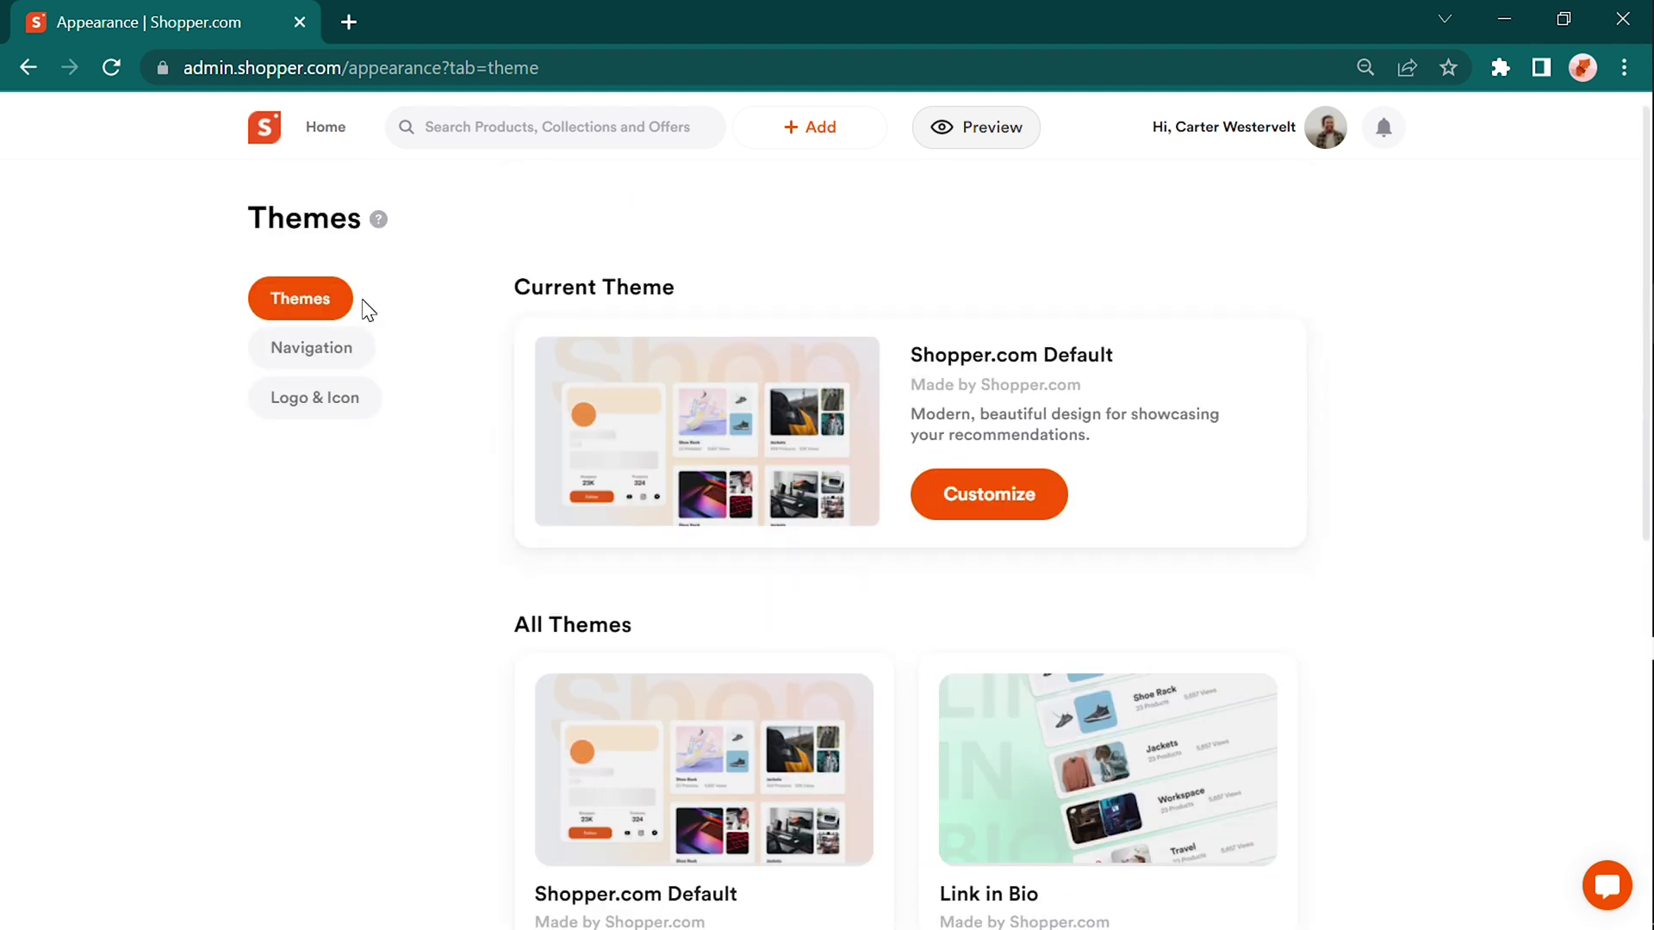
# - Select Link in Bio from All Themes as the current theme
pyautogui.scroll(-4, 418, 336)
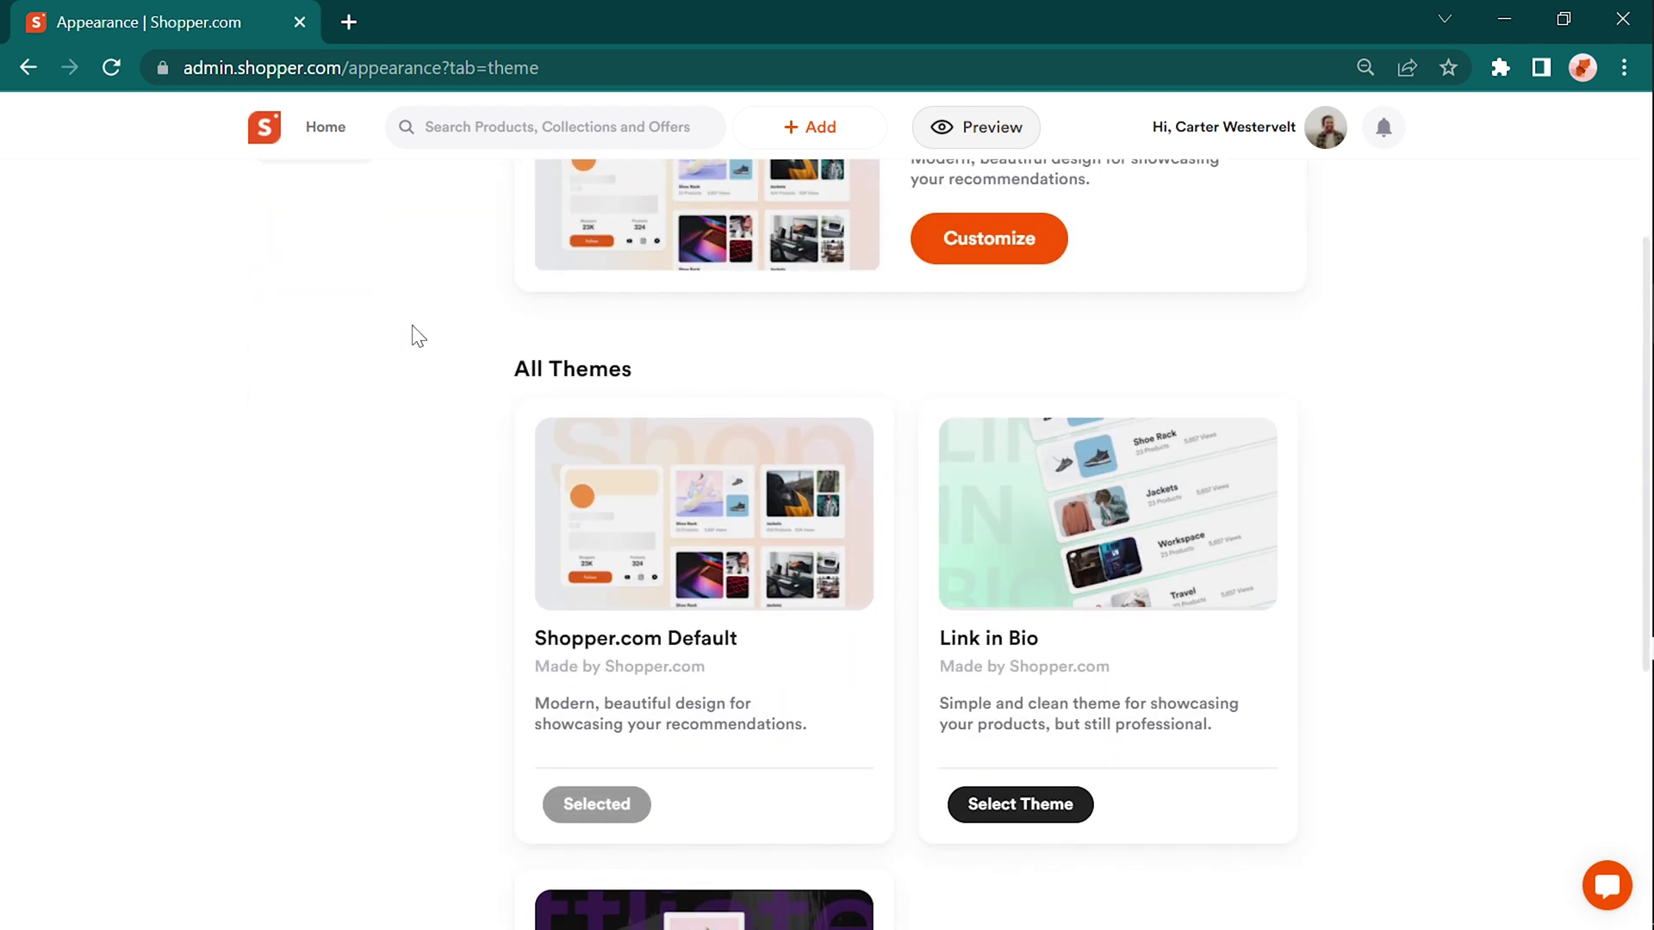
pyautogui.scroll(-3, 418, 335)
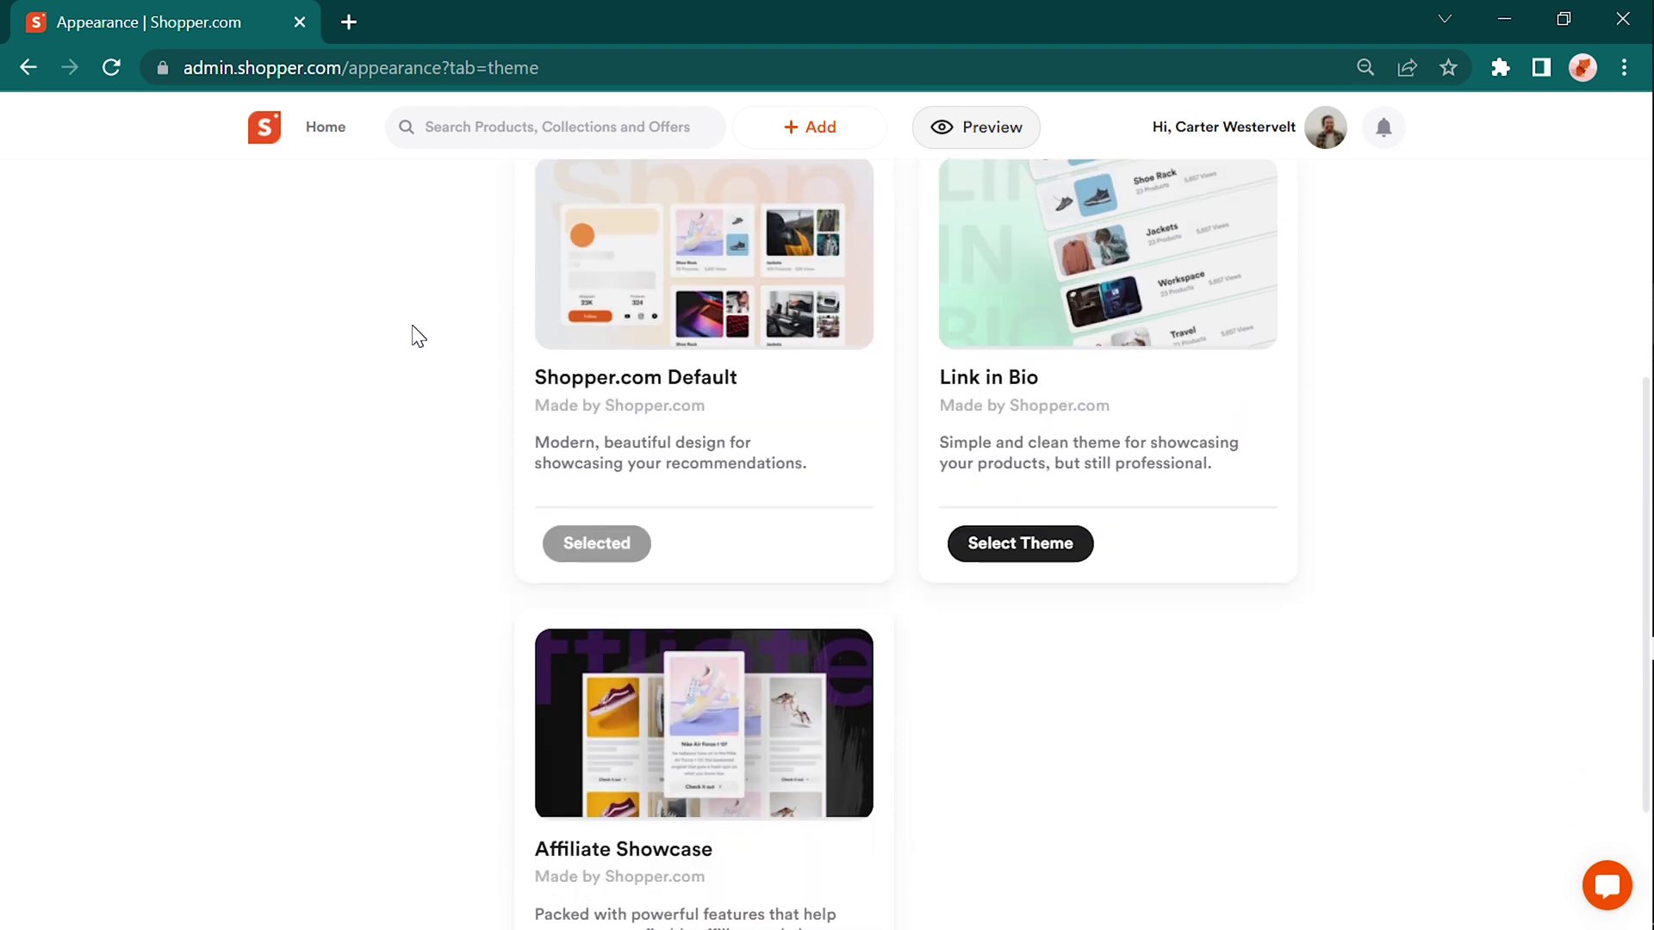
pyautogui.scroll(-1, 418, 336)
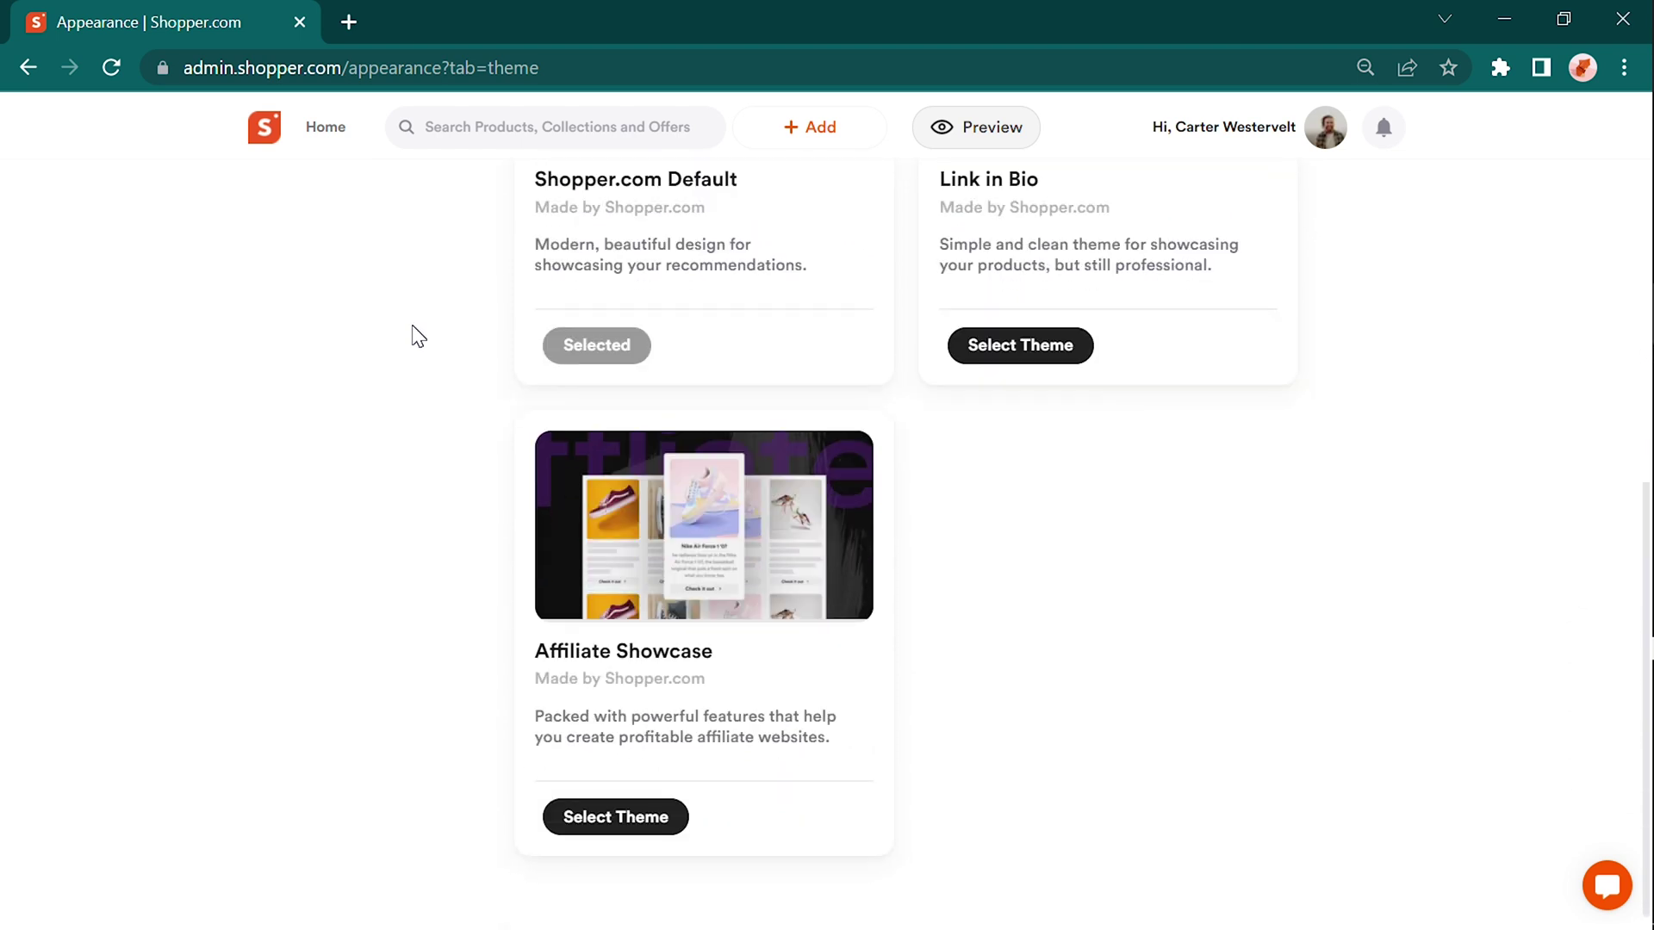
pyautogui.click(1019, 346)
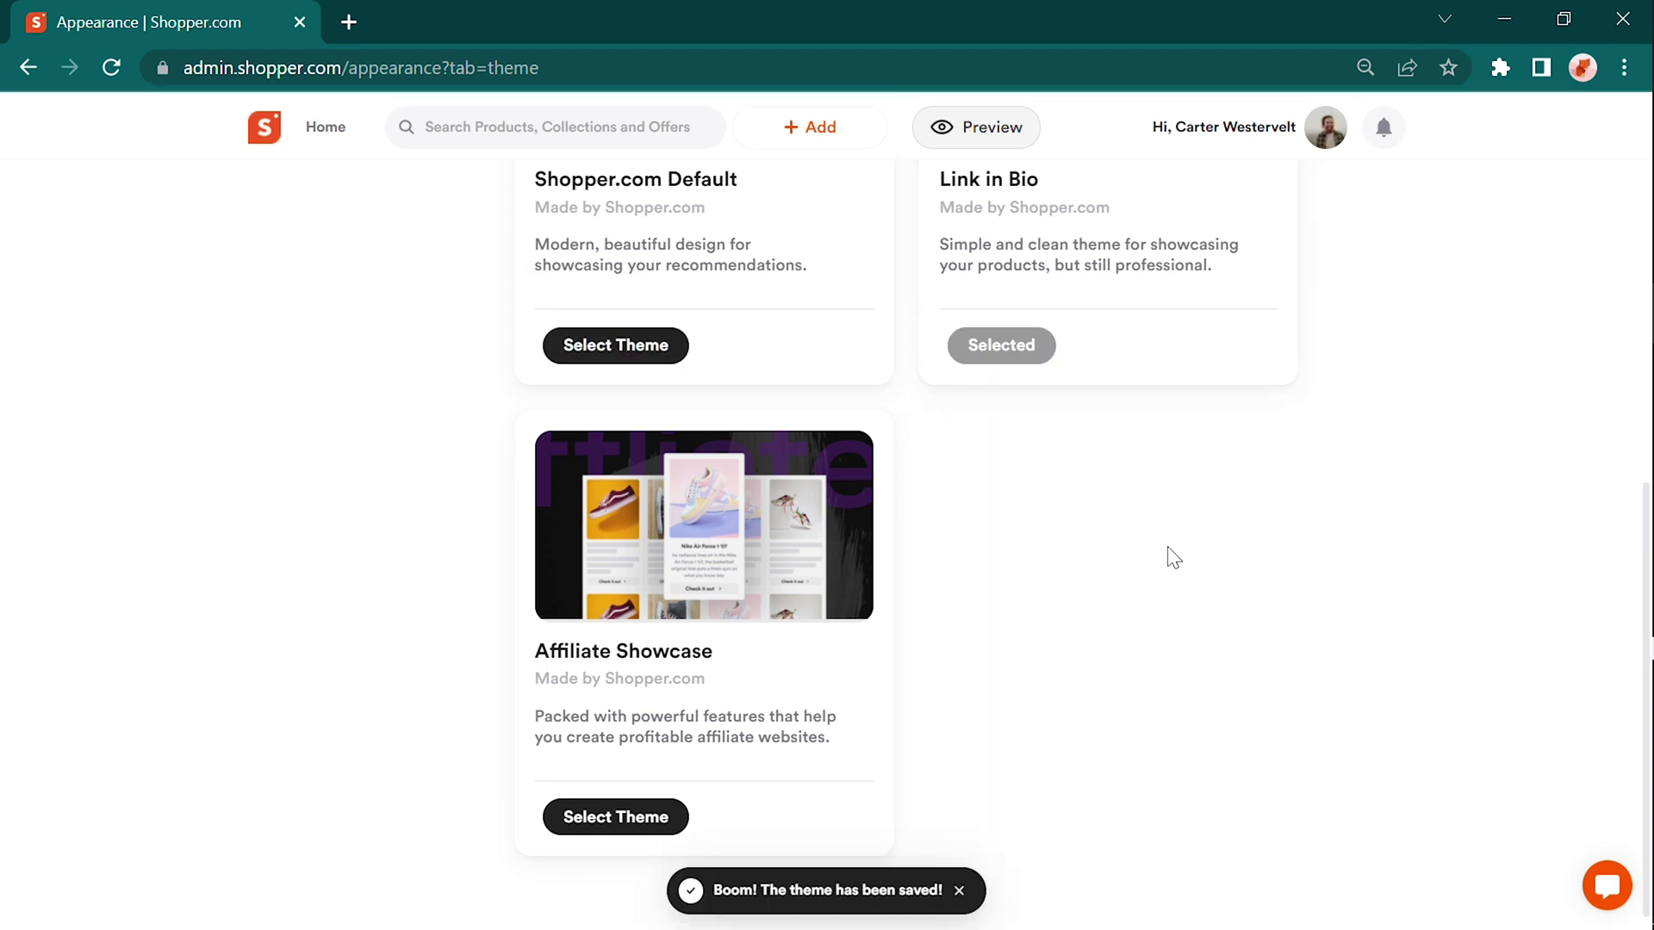
pyautogui.scroll(2, 1180, 565)
pyautogui.scroll(5, 1180, 566)
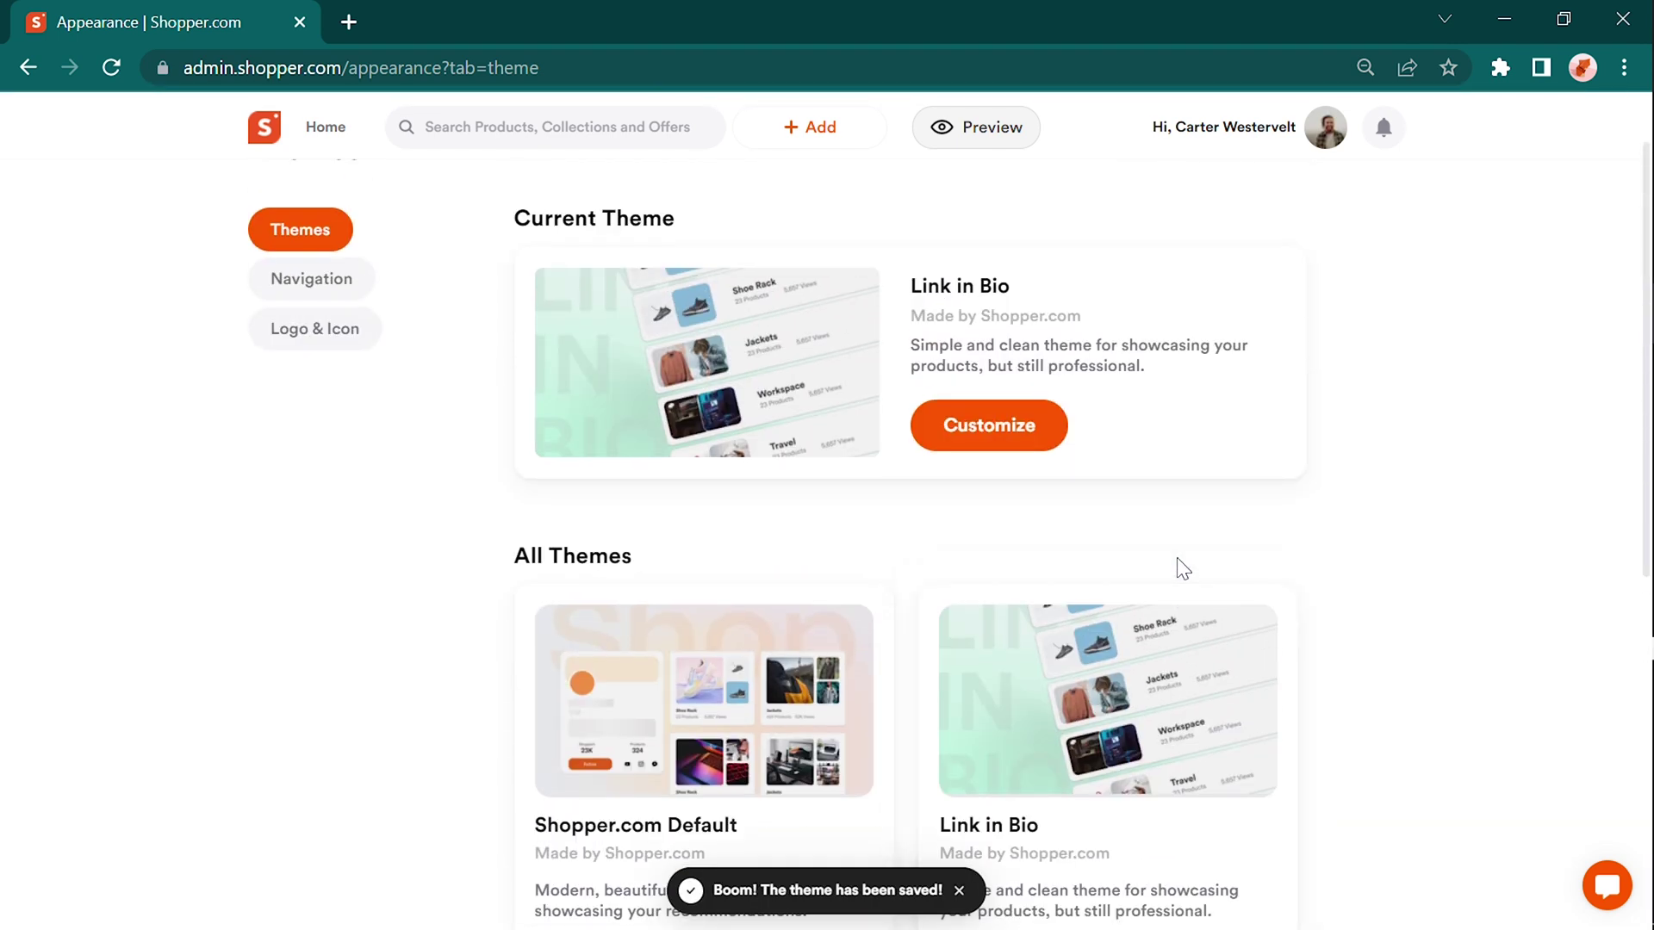
# - Create a 'Home' header menu item linked to the Home page and save it
pyautogui.click(345, 353)
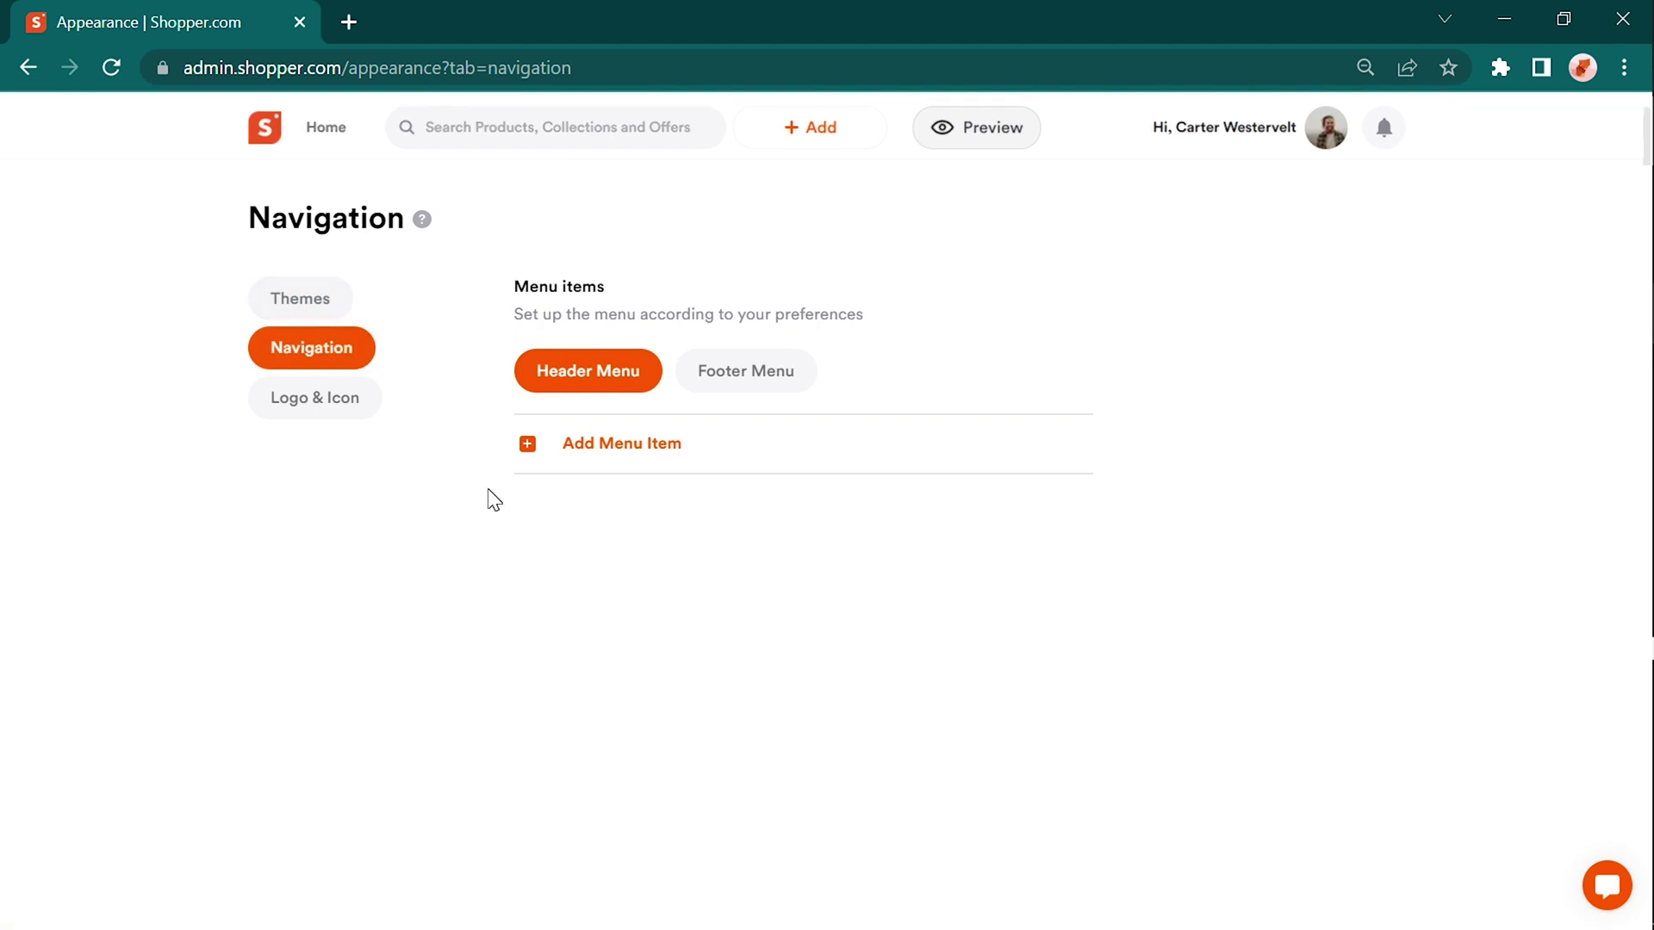
pyautogui.click(568, 445)
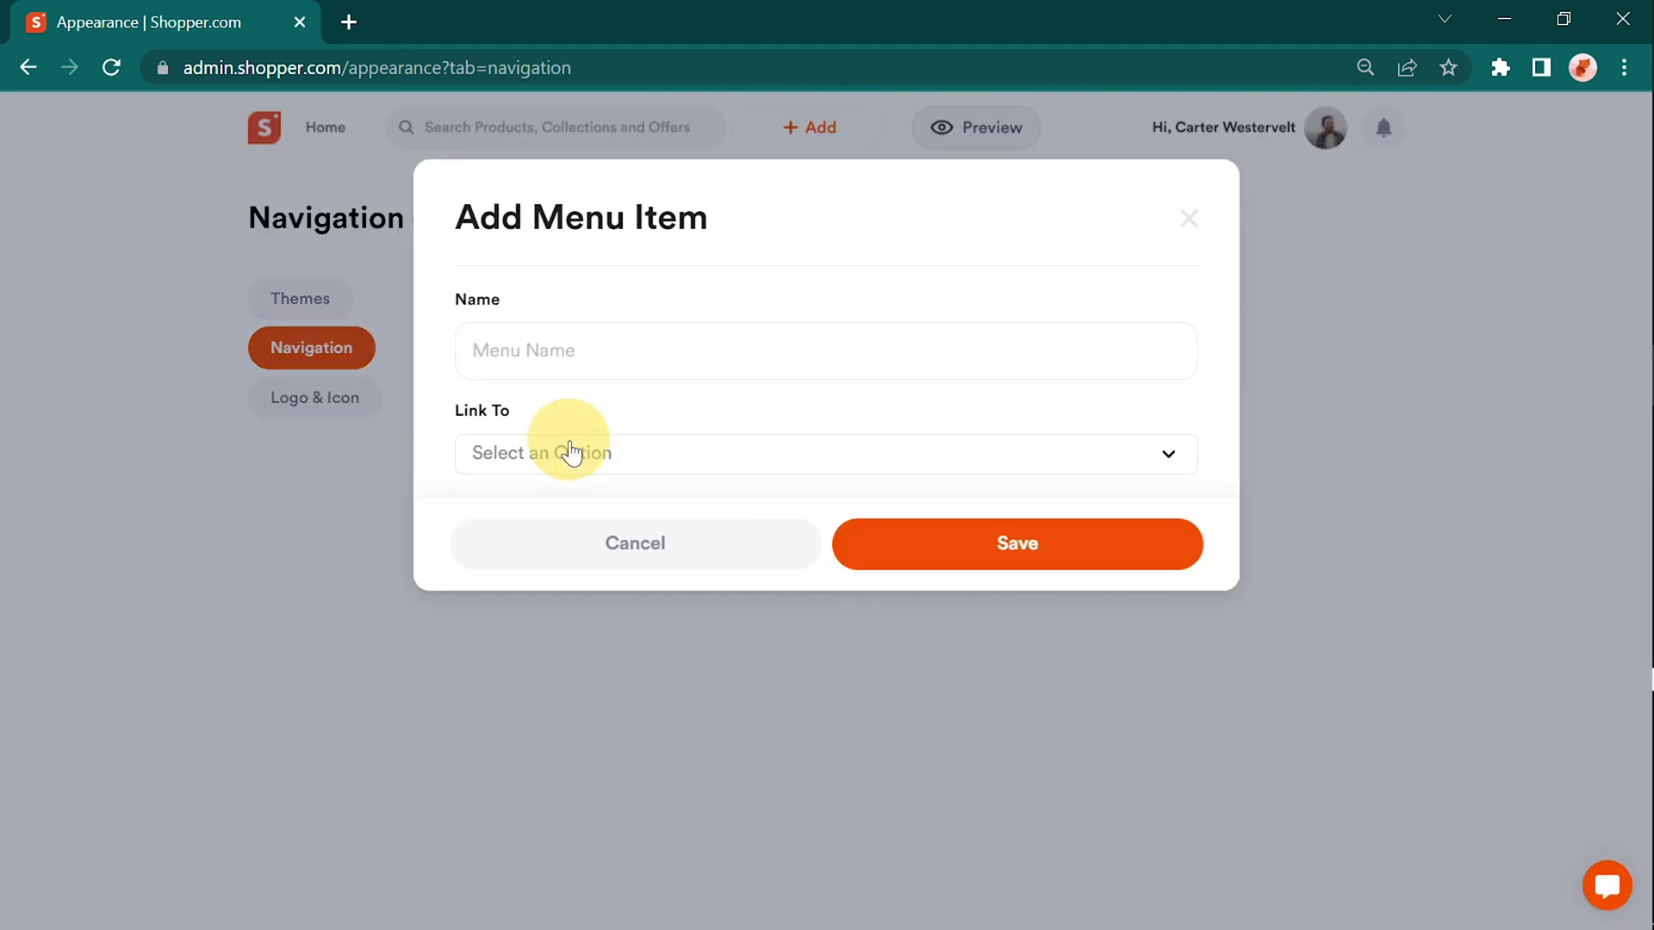
pyautogui.write('Home')
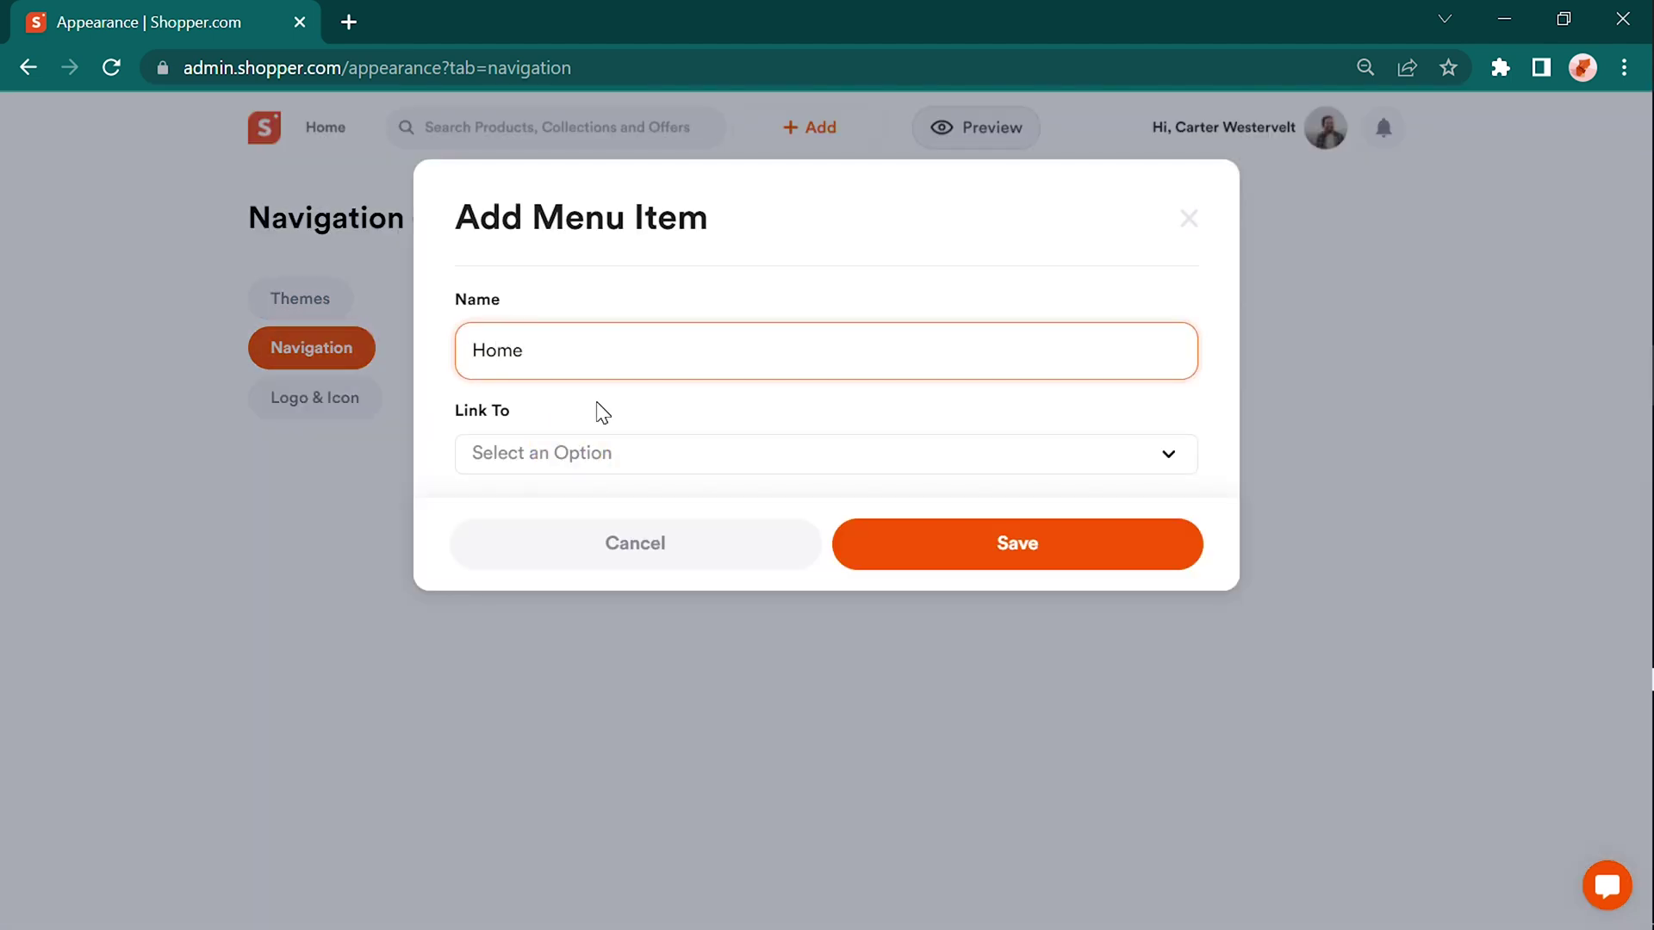
pyautogui.click(604, 470)
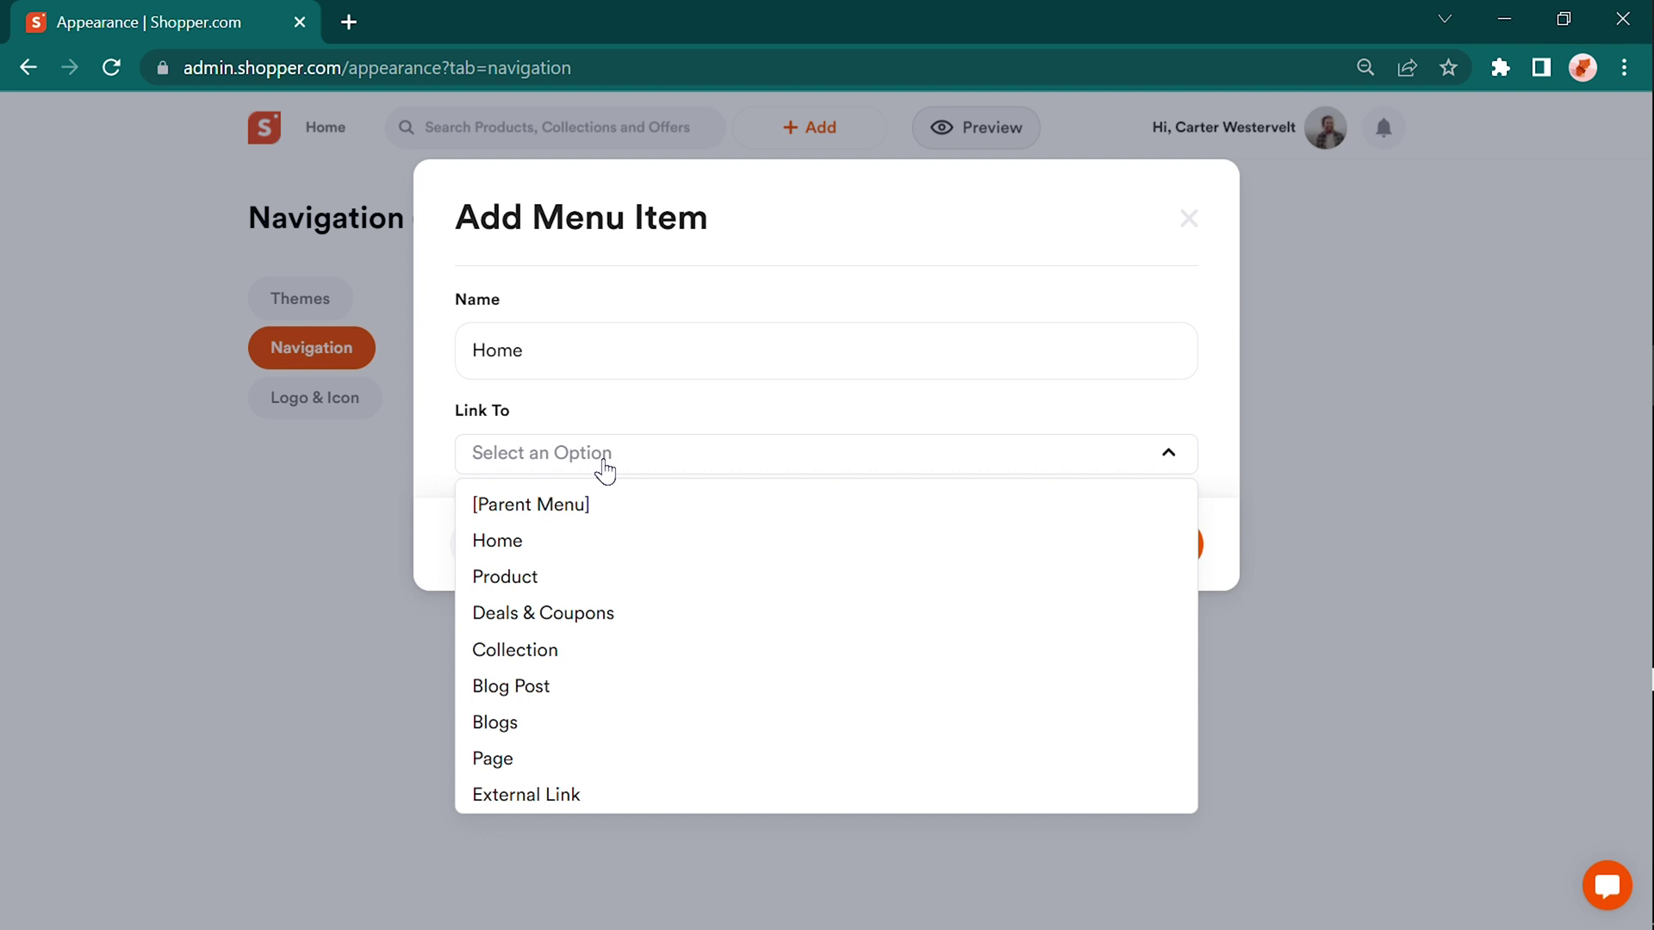
pyautogui.click(505, 543)
pyautogui.click(1015, 544)
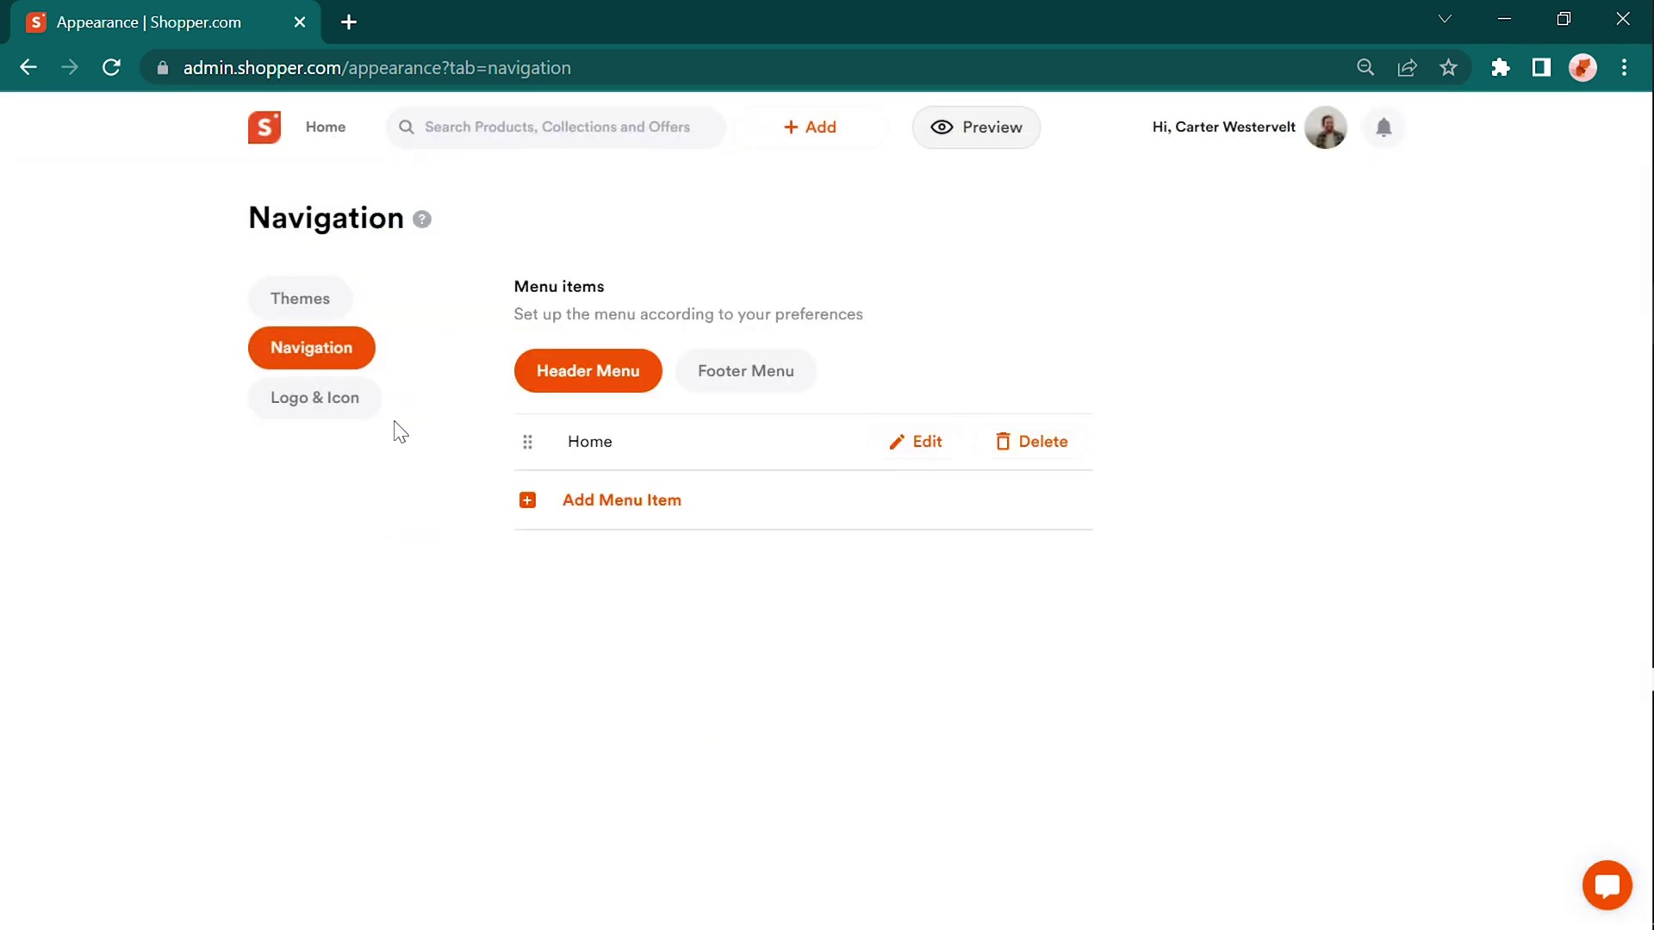
pyautogui.click(361, 410)
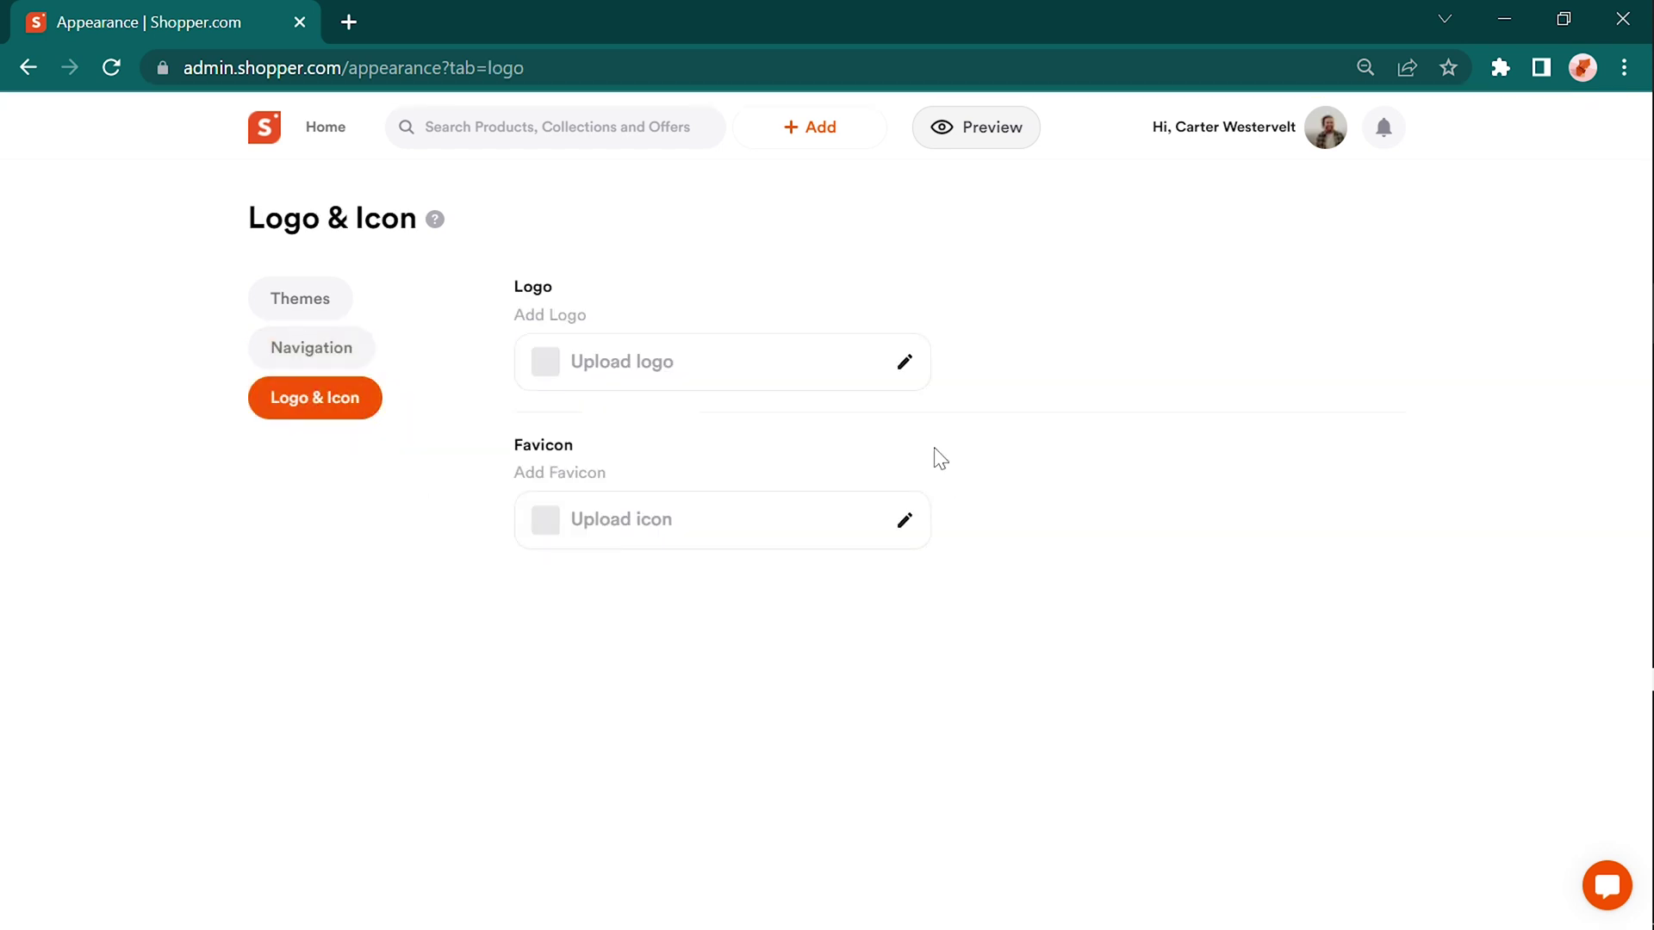
# - Upload the Logo image as the store logo and preview the Link in Bio storefront
pyautogui.click(904, 366)
pyautogui.click(653, 290)
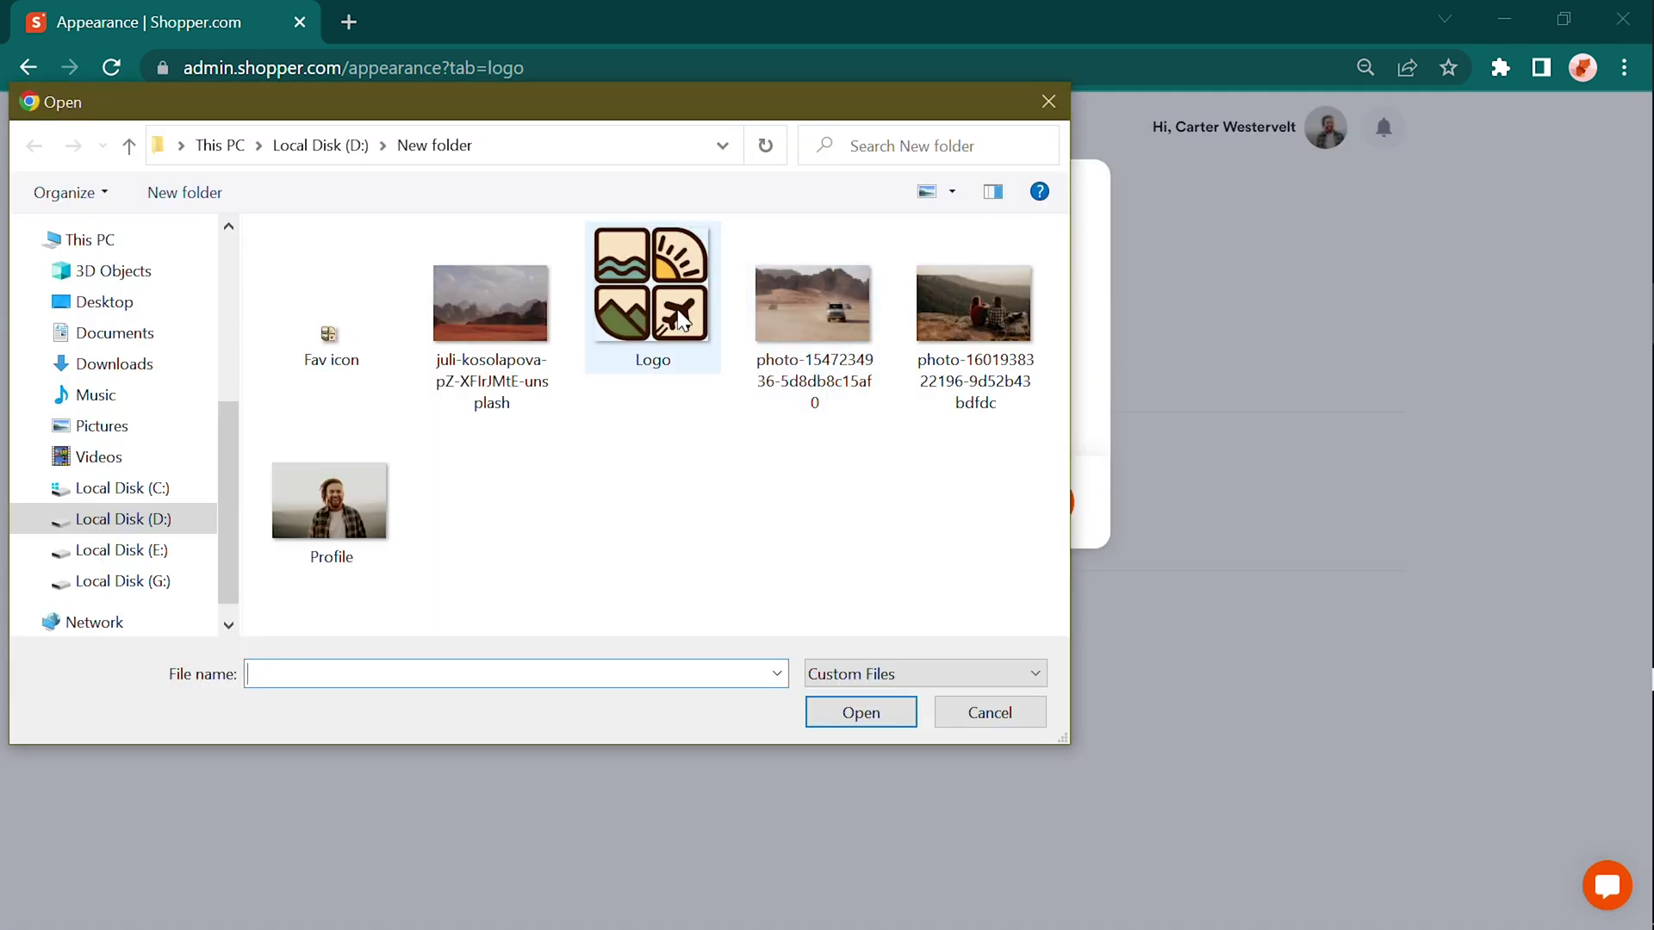
pyautogui.click(856, 712)
pyautogui.click(955, 523)
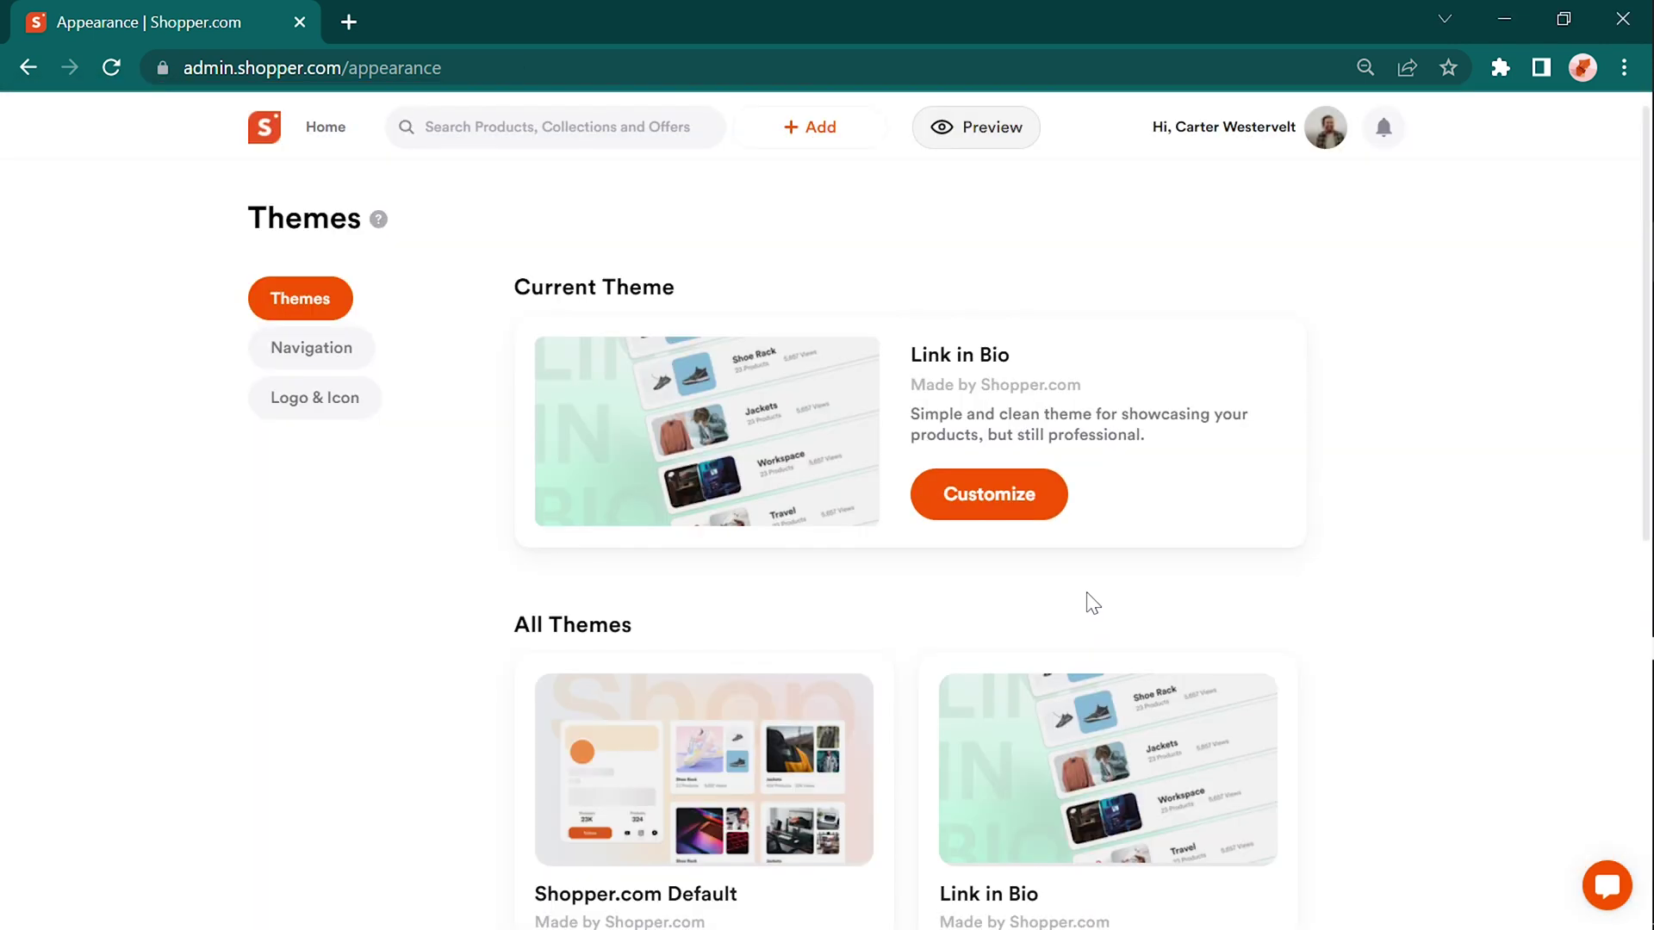
pyautogui.click(1019, 498)
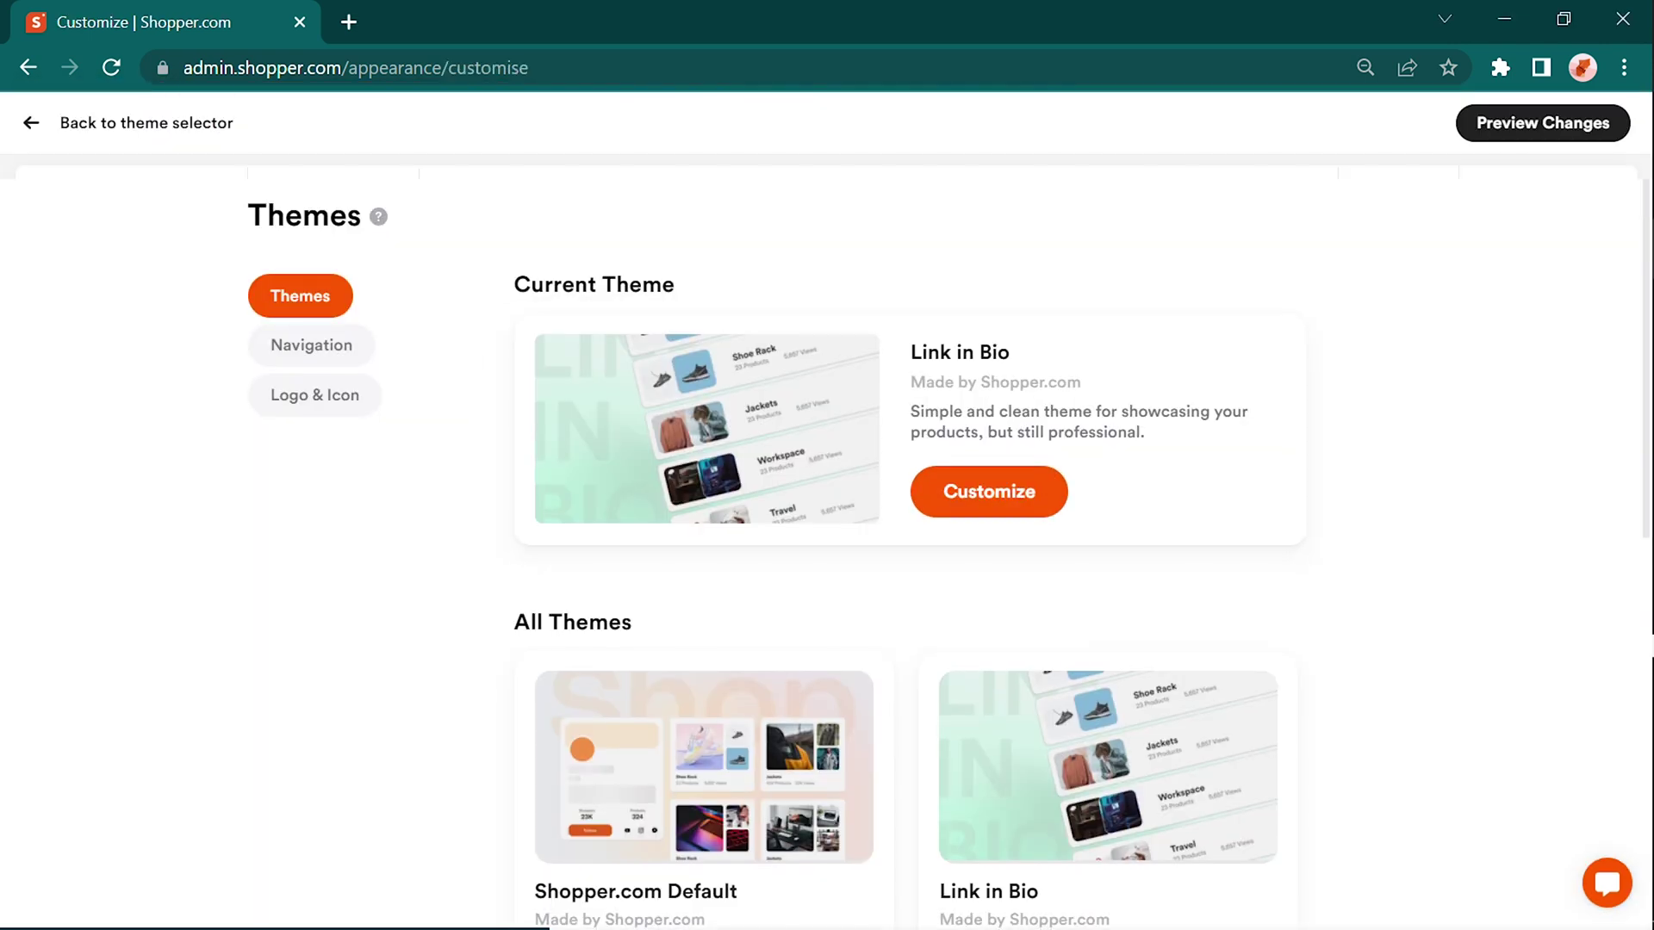
pyautogui.click(979, 137)
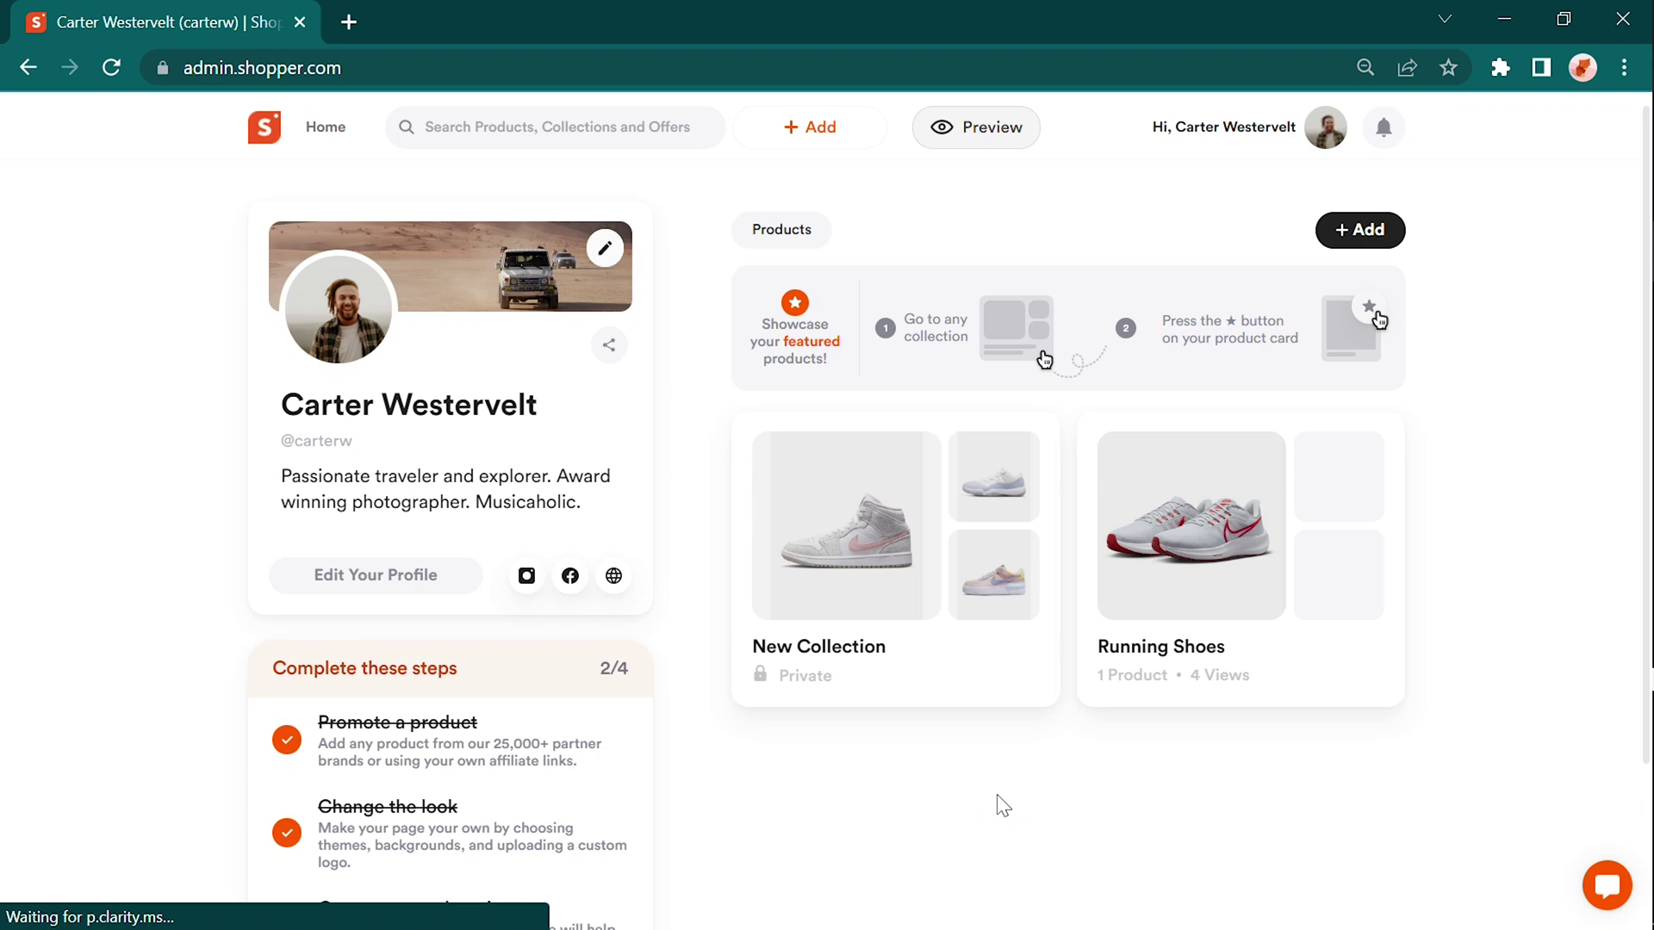
# - Browse the account menu's store switcher and begin creating an additional store
pyautogui.click(1324, 126)
pyautogui.click(1273, 194)
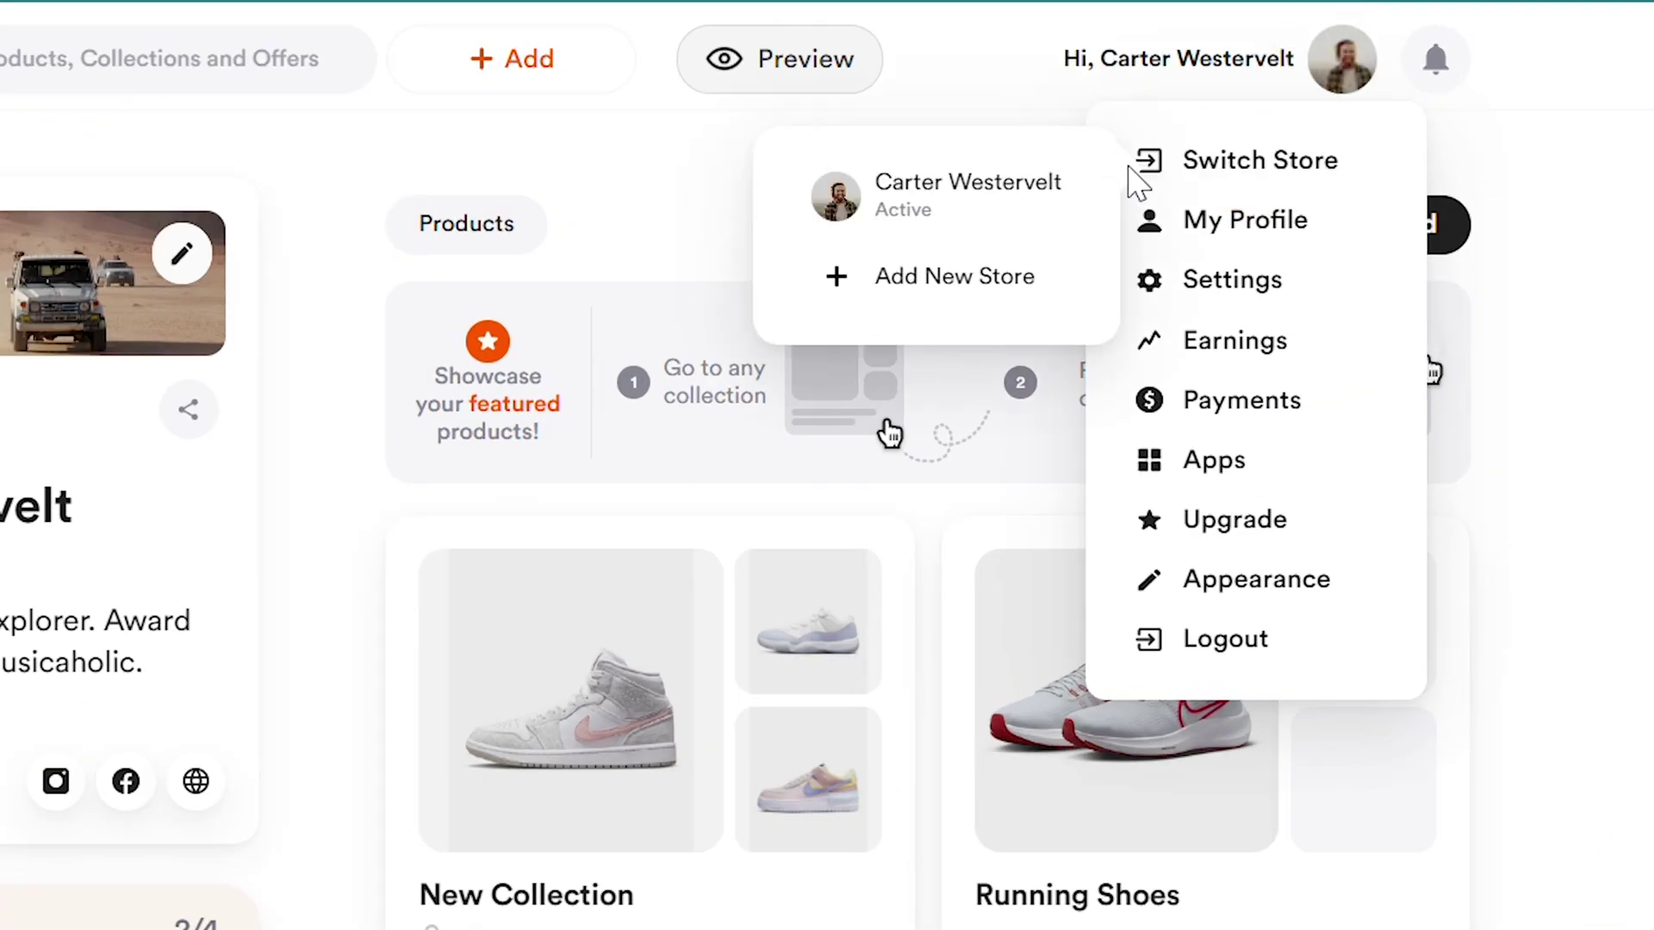
pyautogui.click(980, 284)
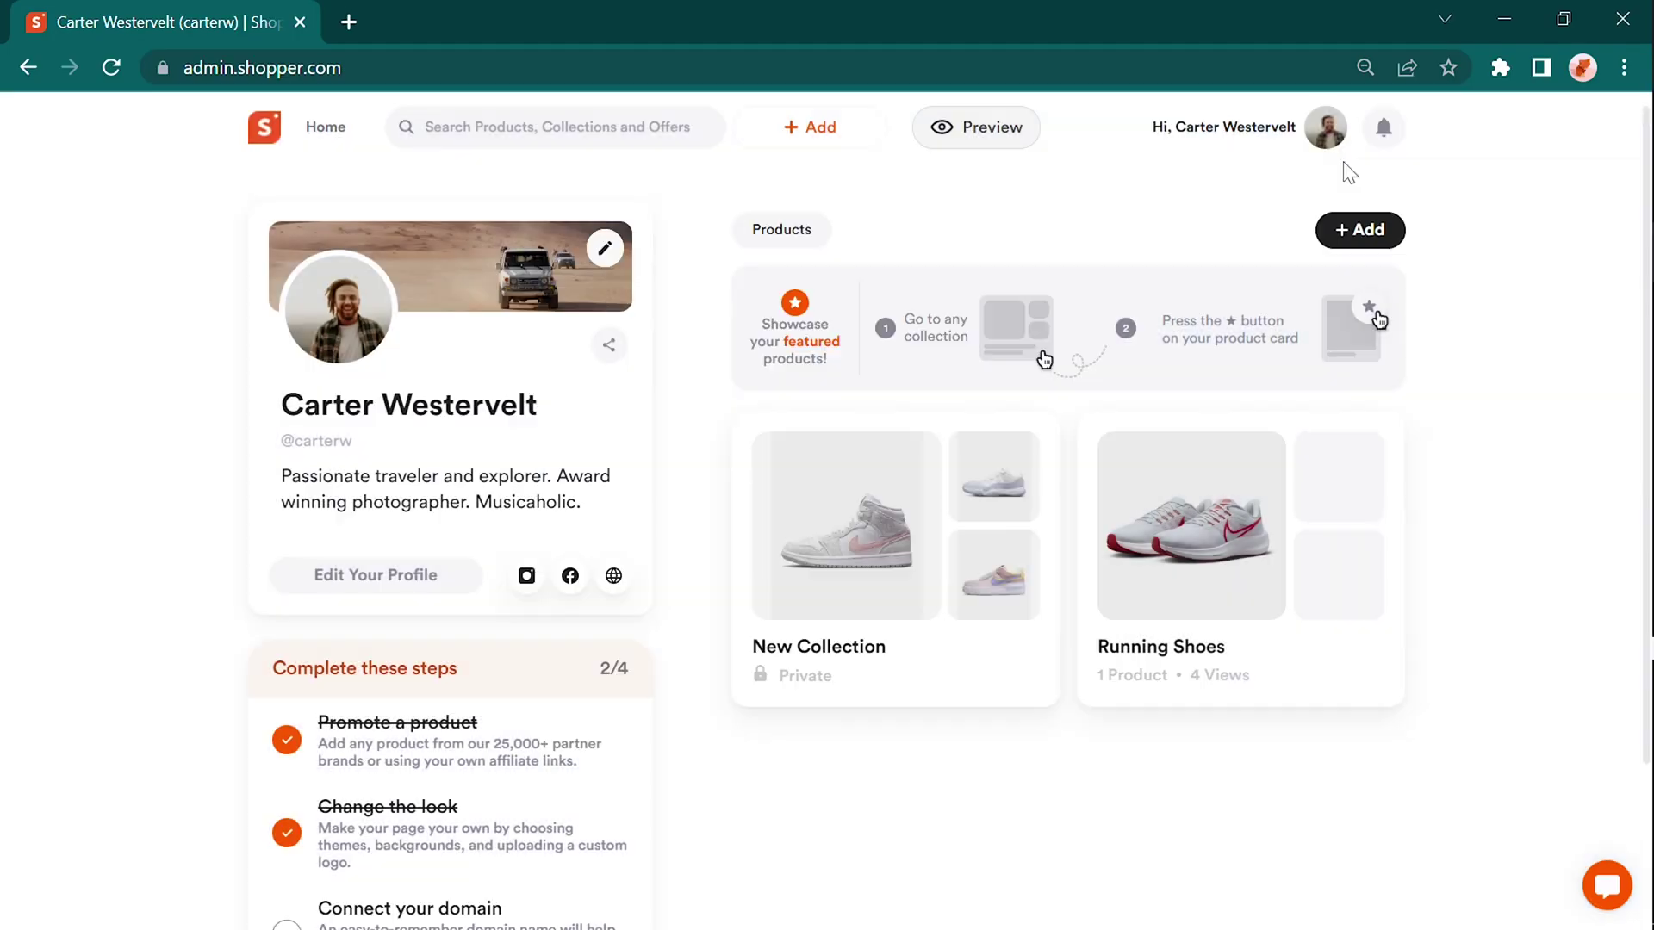
# - Turn on two-factor authentication in account settings and view the email notification preferences
pyautogui.click(1333, 142)
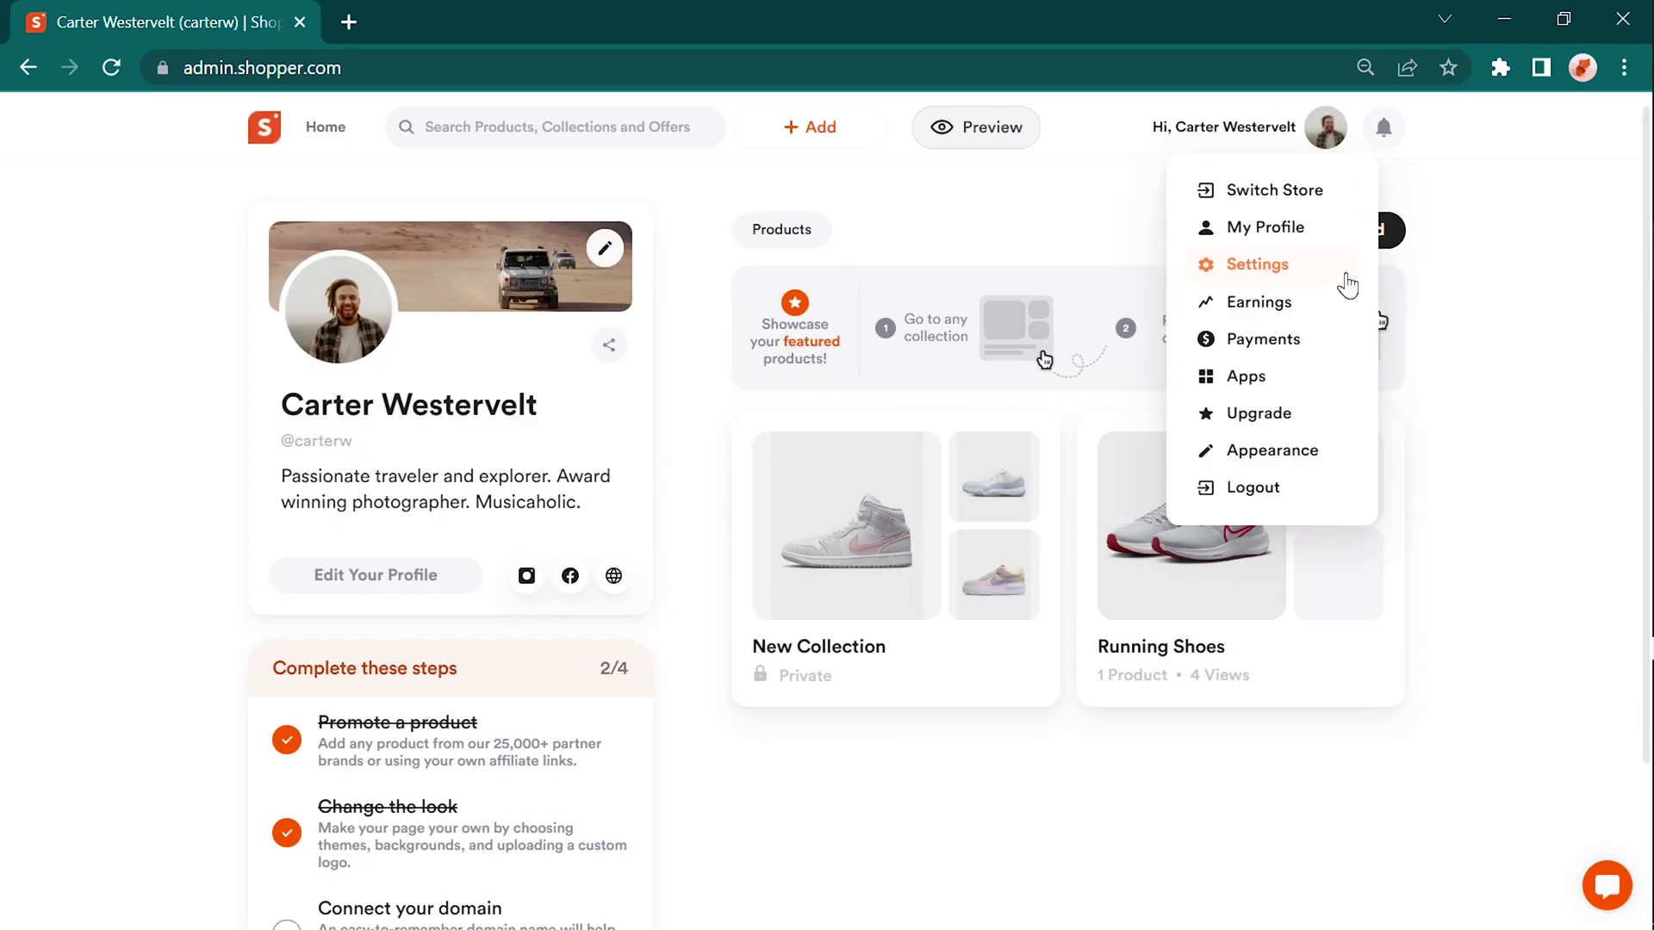
pyautogui.click(1266, 265)
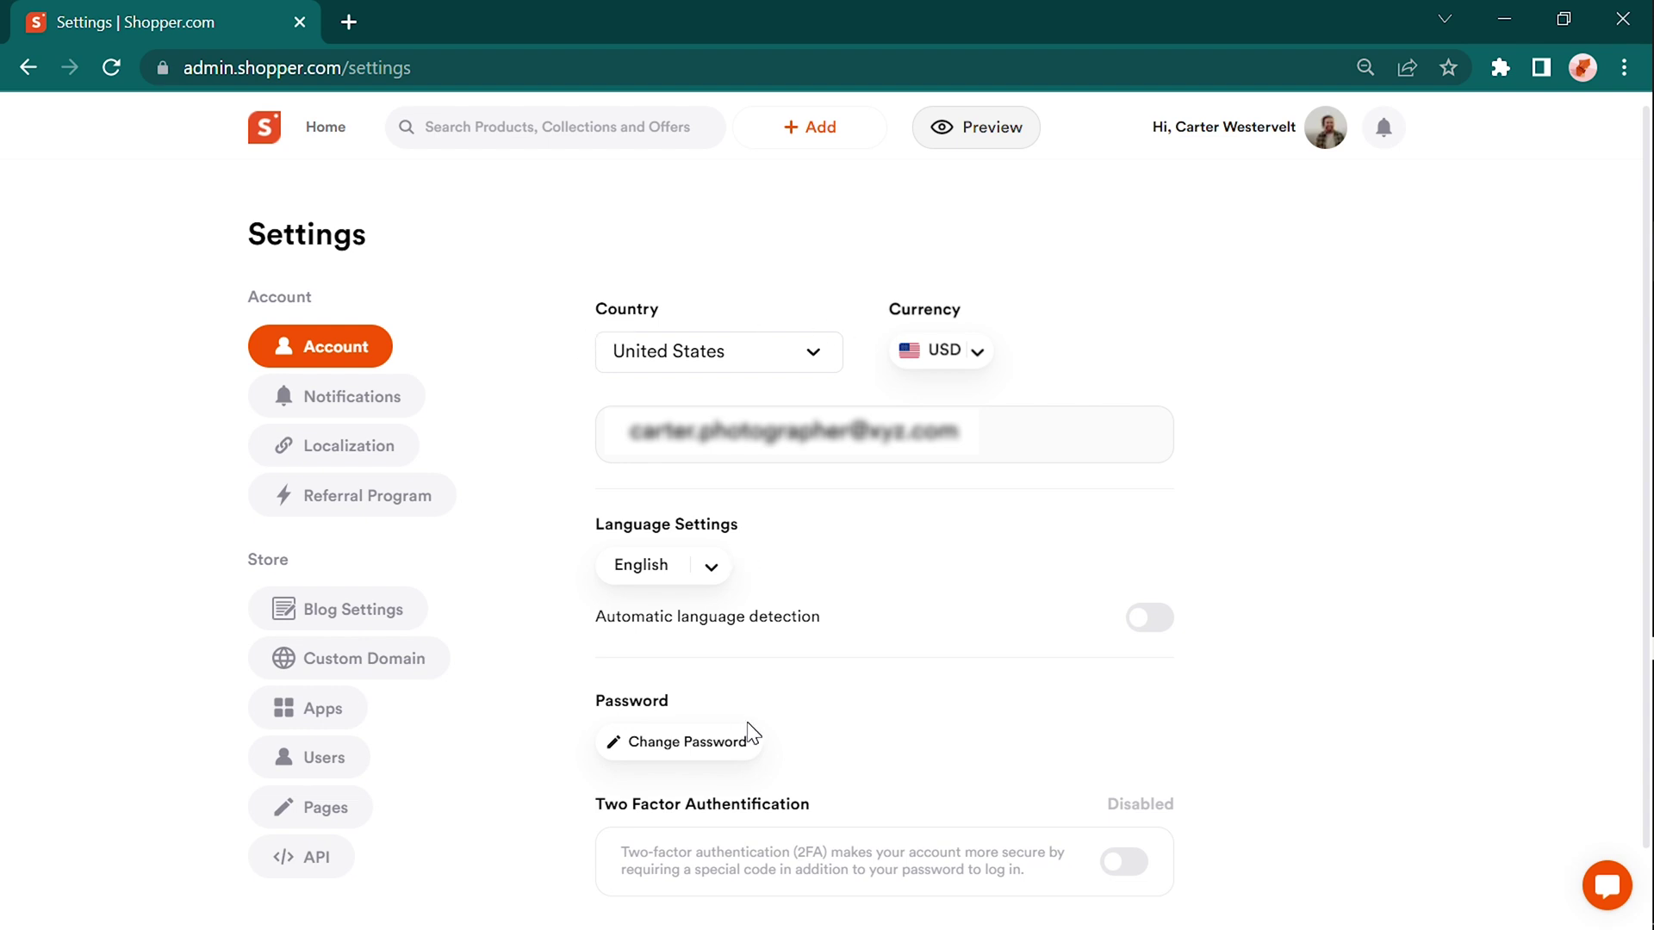
pyautogui.scroll(-2, 1275, 742)
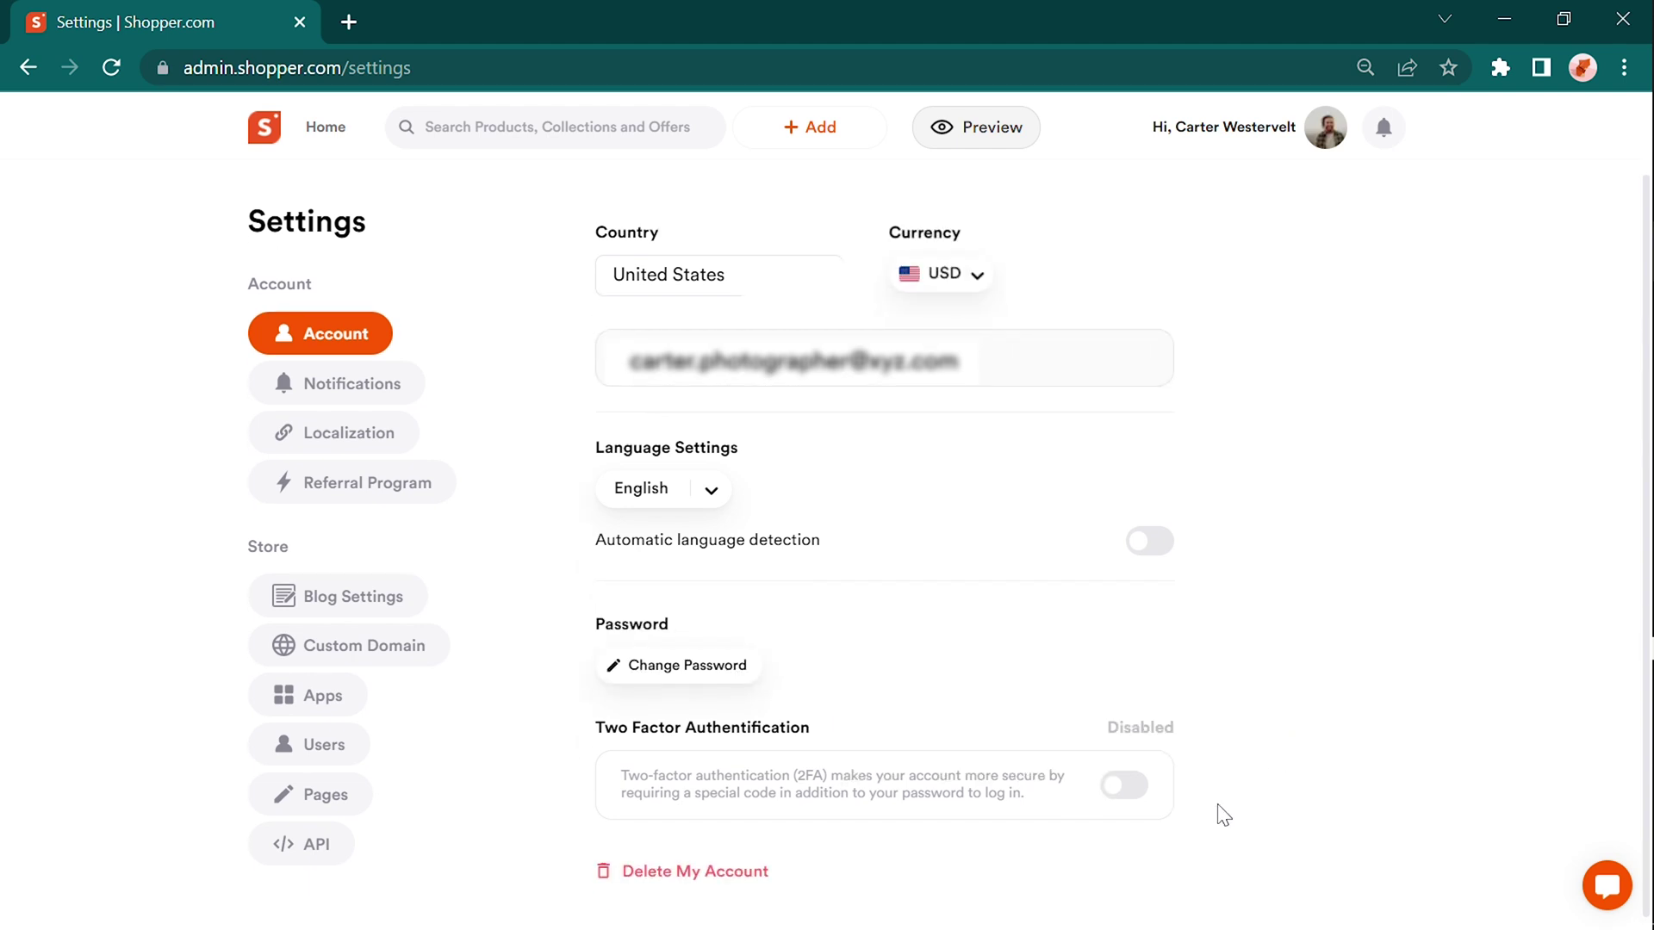
pyautogui.click(1121, 786)
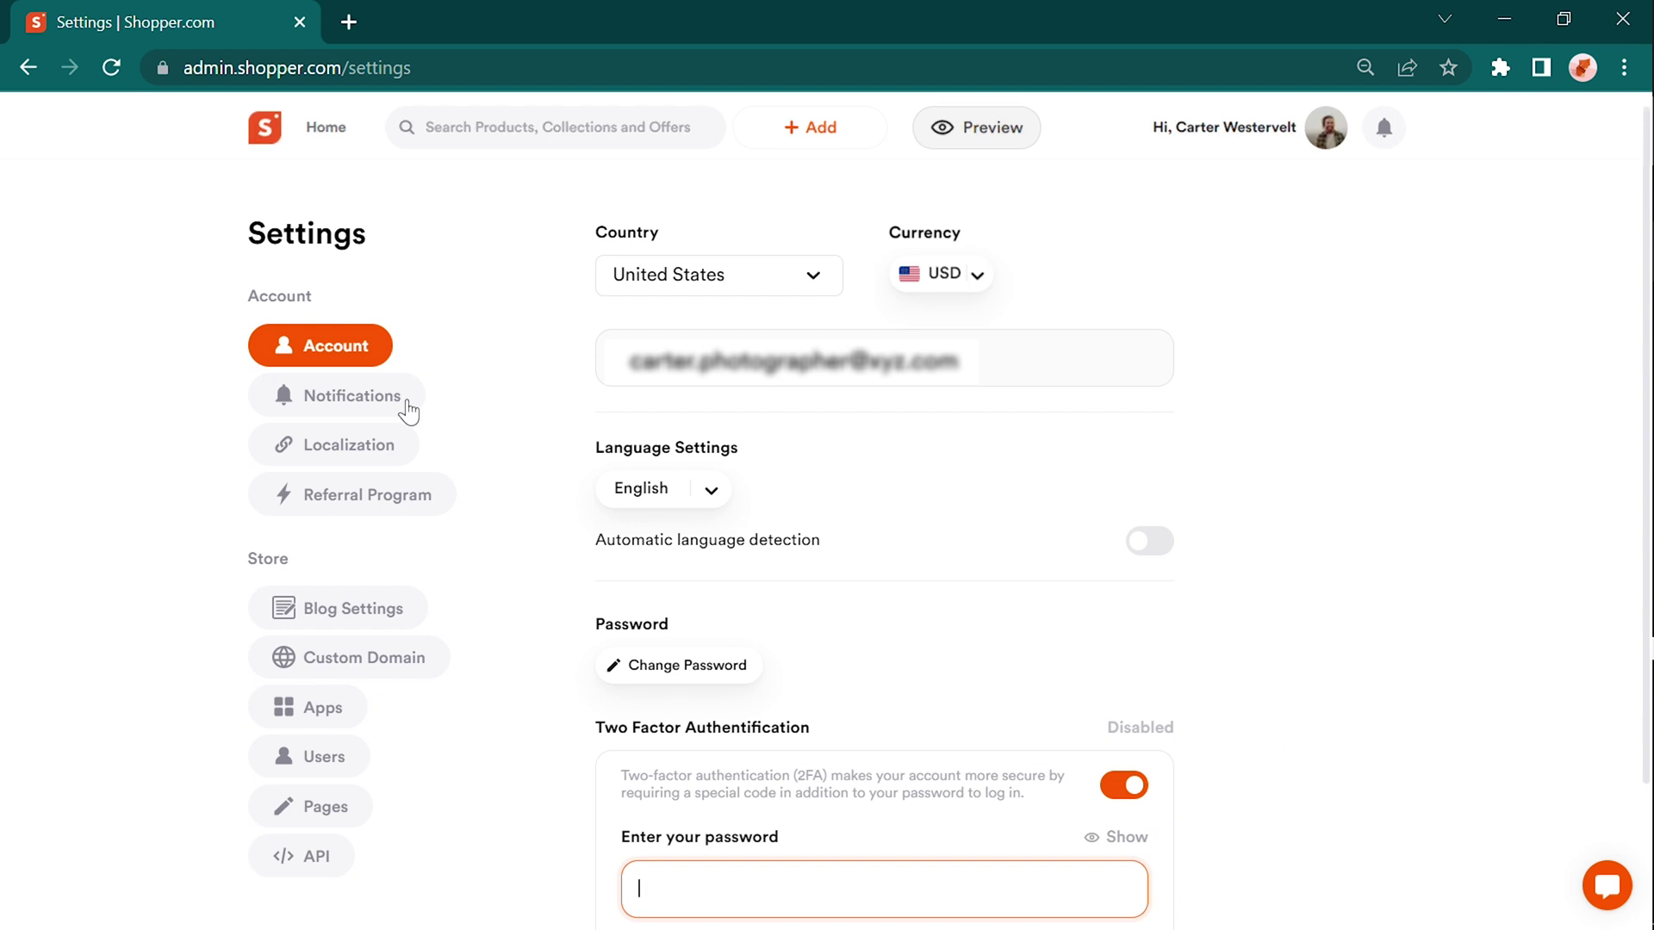
pyautogui.click(403, 400)
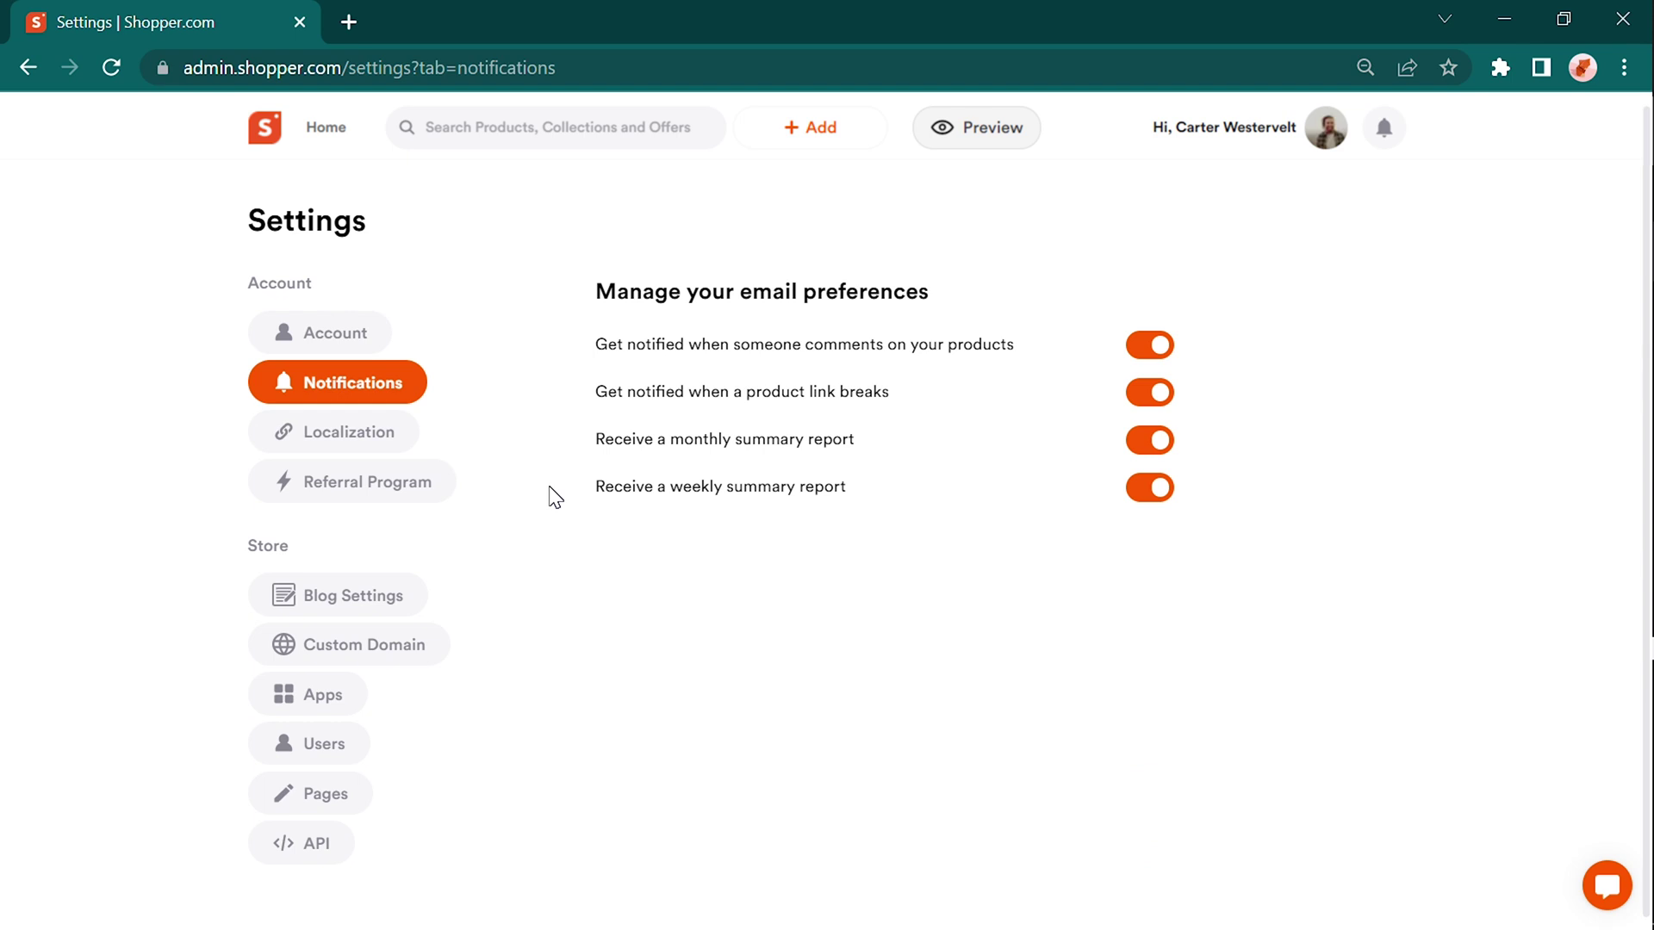
# - Enable Amazon affiliate ID replacement with pasted United States and United Kingdom tracking IDs
pyautogui.click(375, 435)
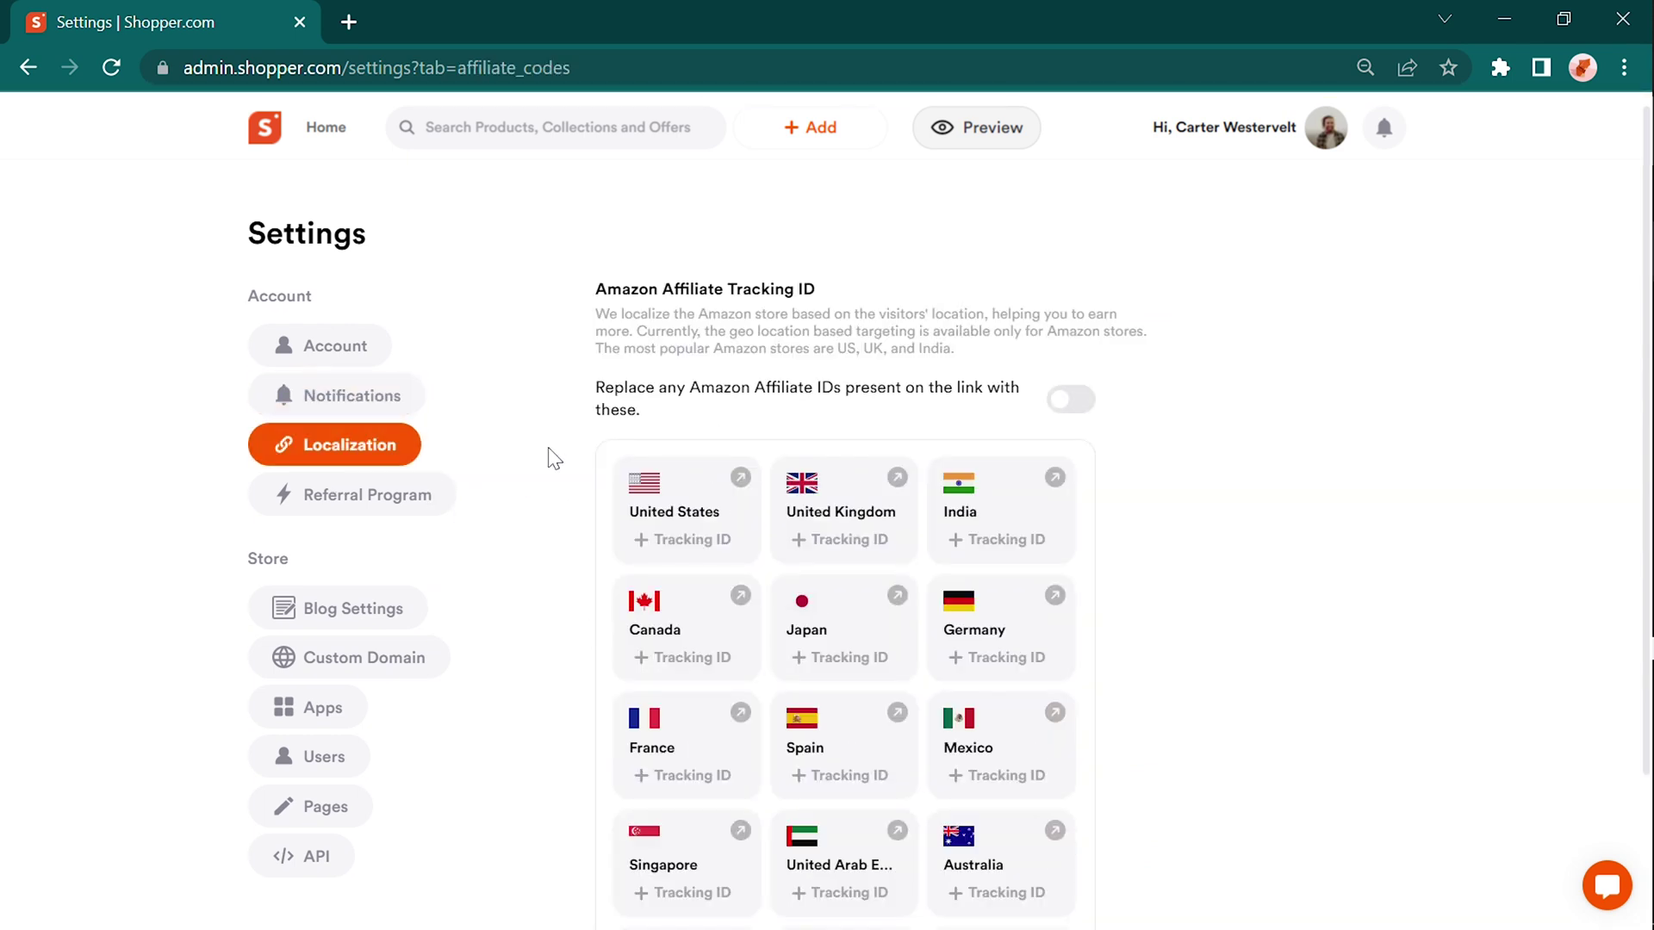
pyautogui.click(1057, 399)
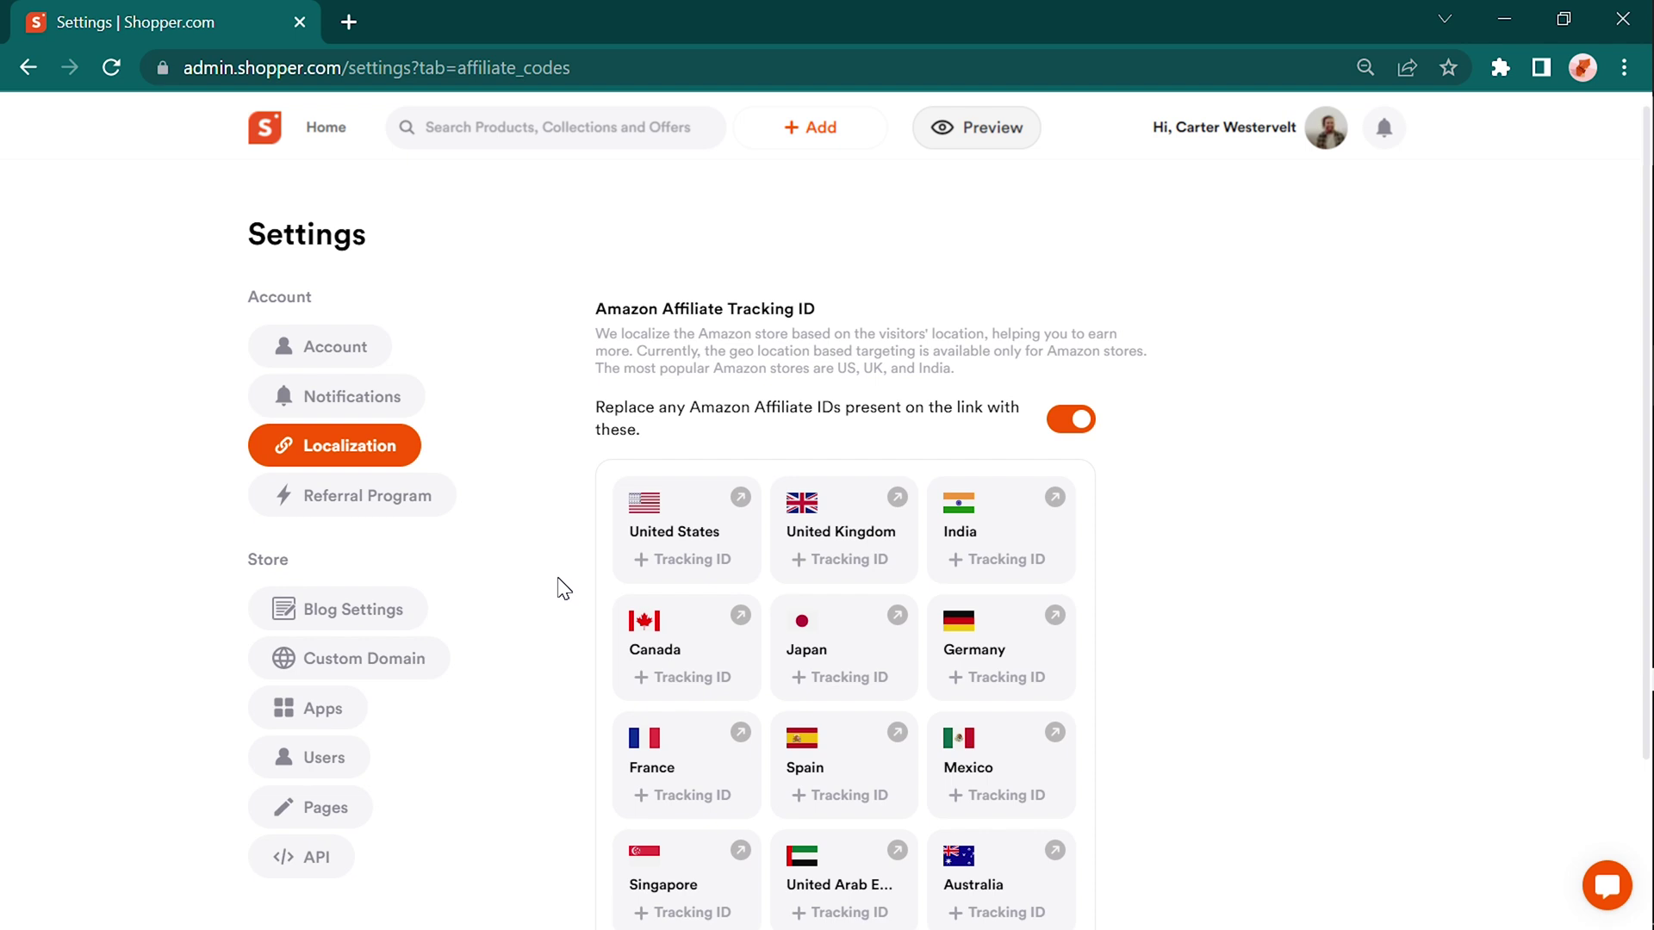
pyautogui.click(673, 560)
pyautogui.hotkey('ctrl', 'v')
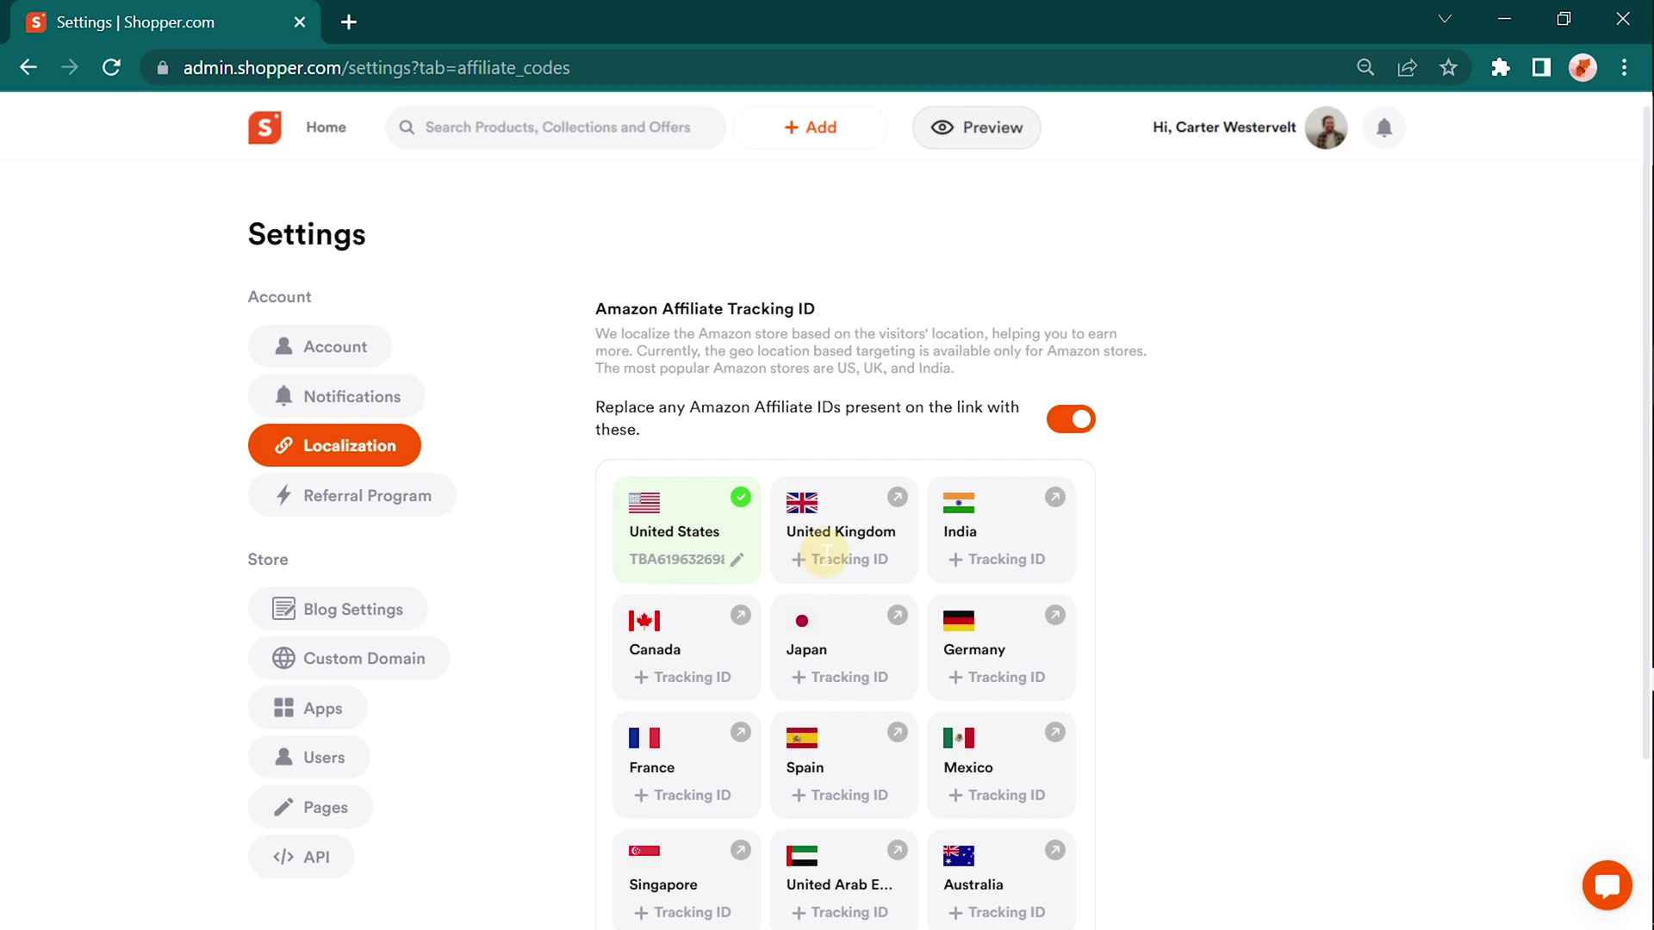
pyautogui.click(831, 559)
pyautogui.hotkey('ctrl', 'v')
pyautogui.click(422, 497)
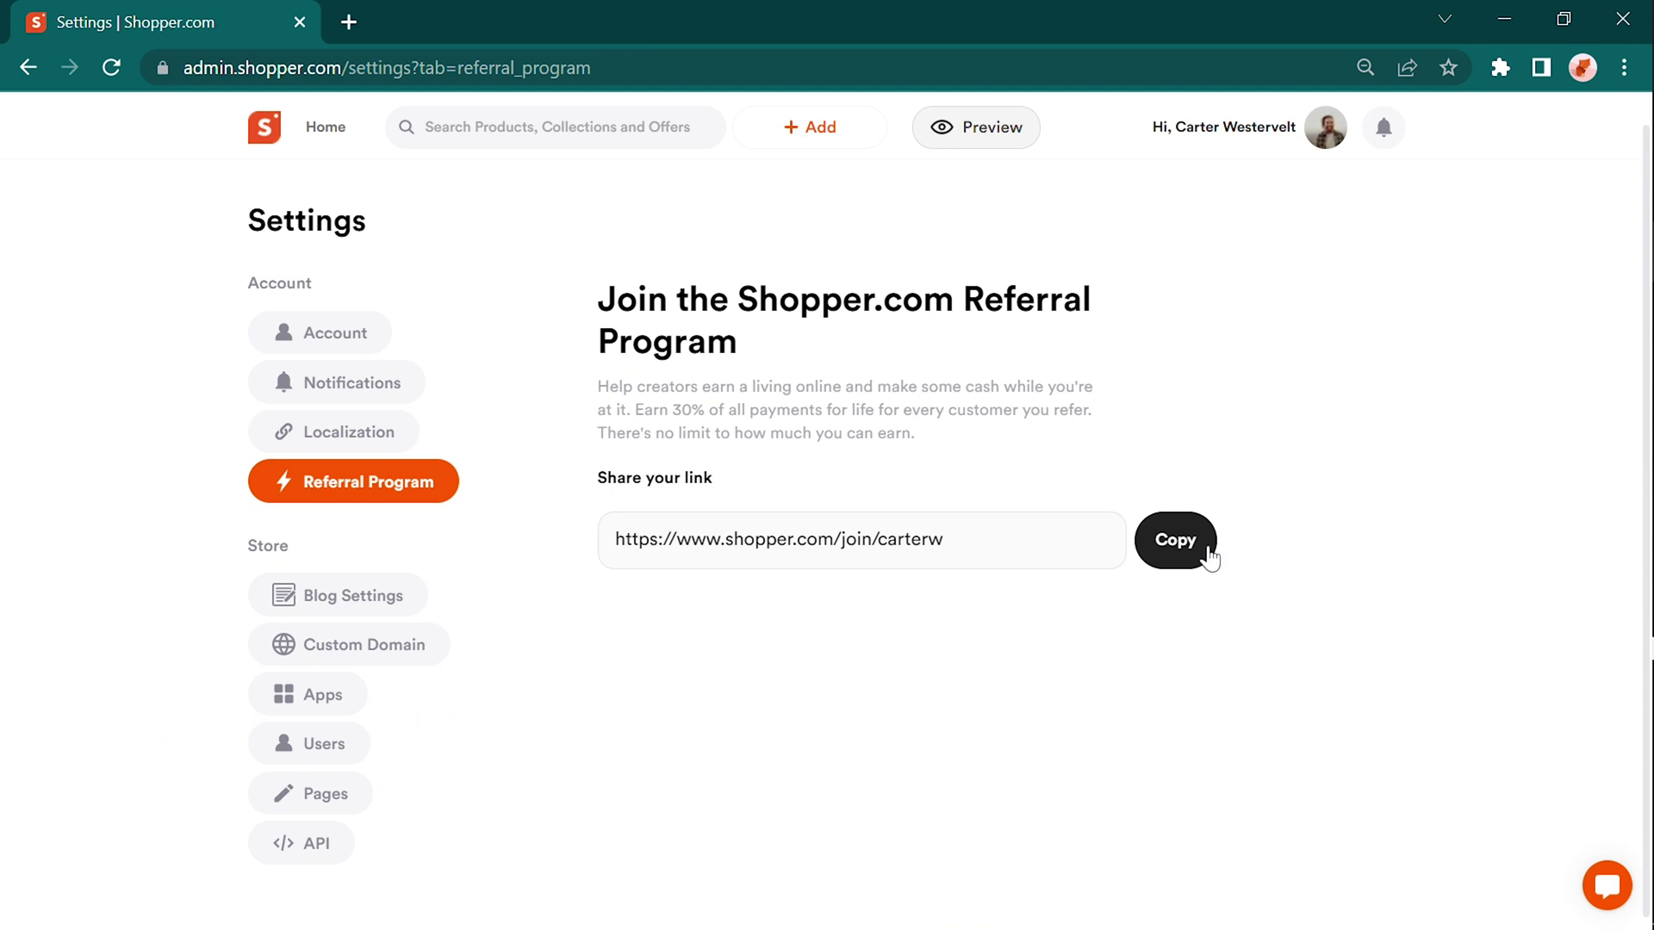
# - Copy the referral link and enable the store blog
pyautogui.click(1196, 541)
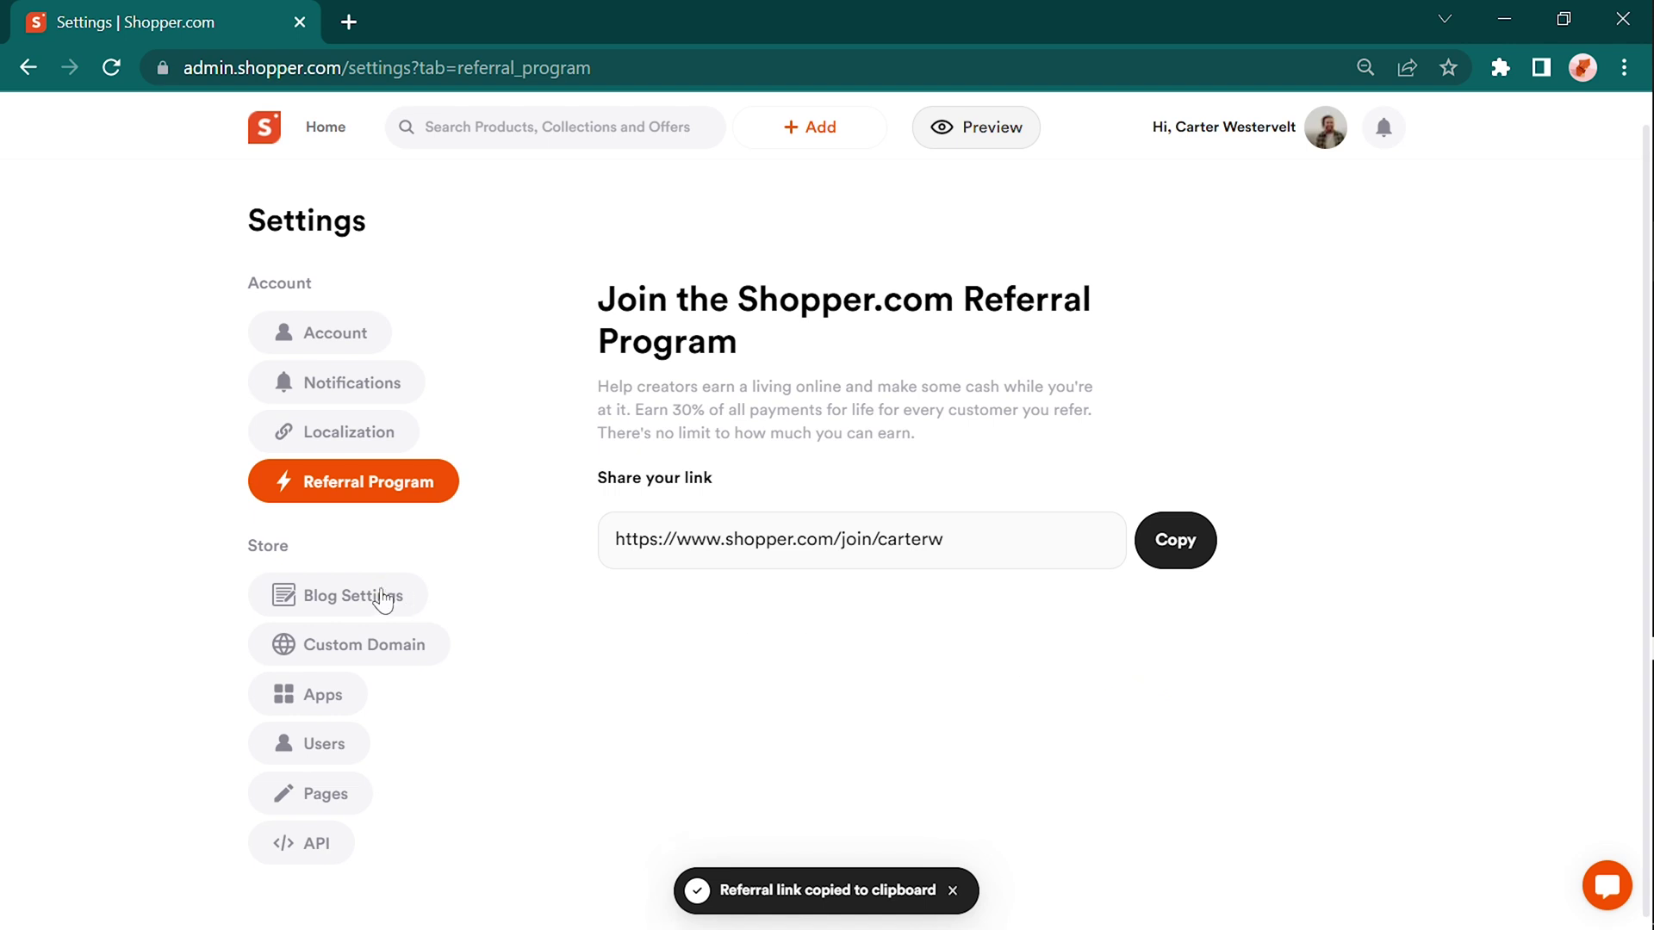
pyautogui.click(380, 597)
pyautogui.click(1149, 374)
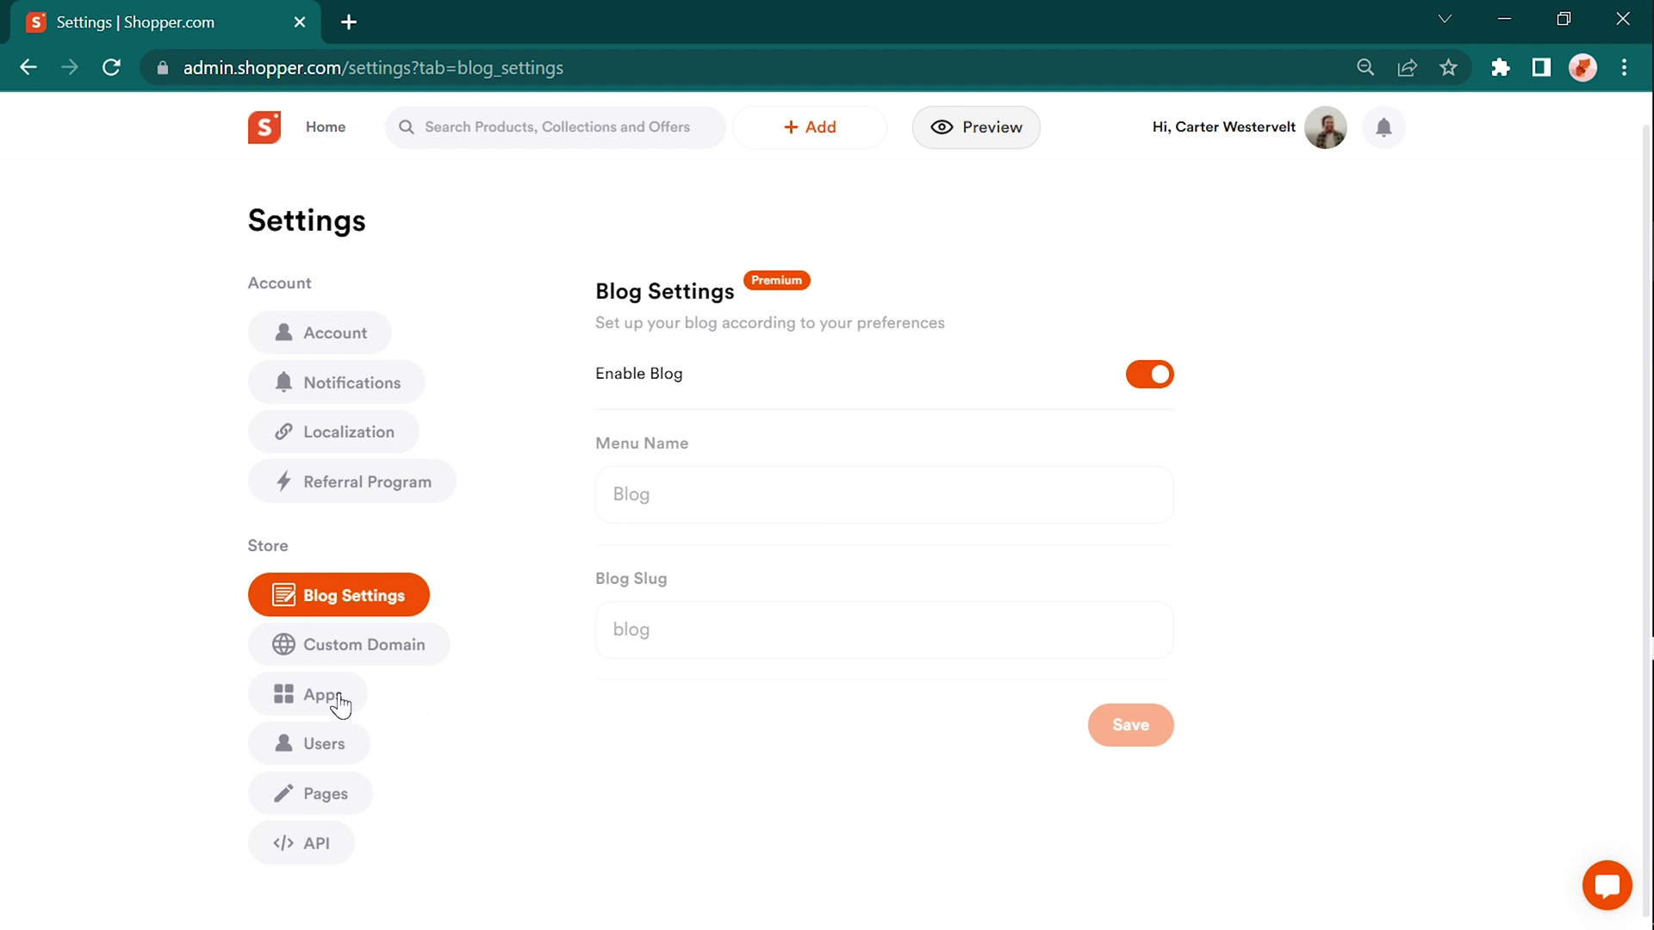
# - Browse the available app integrations, then view the user management page
pyautogui.click(337, 701)
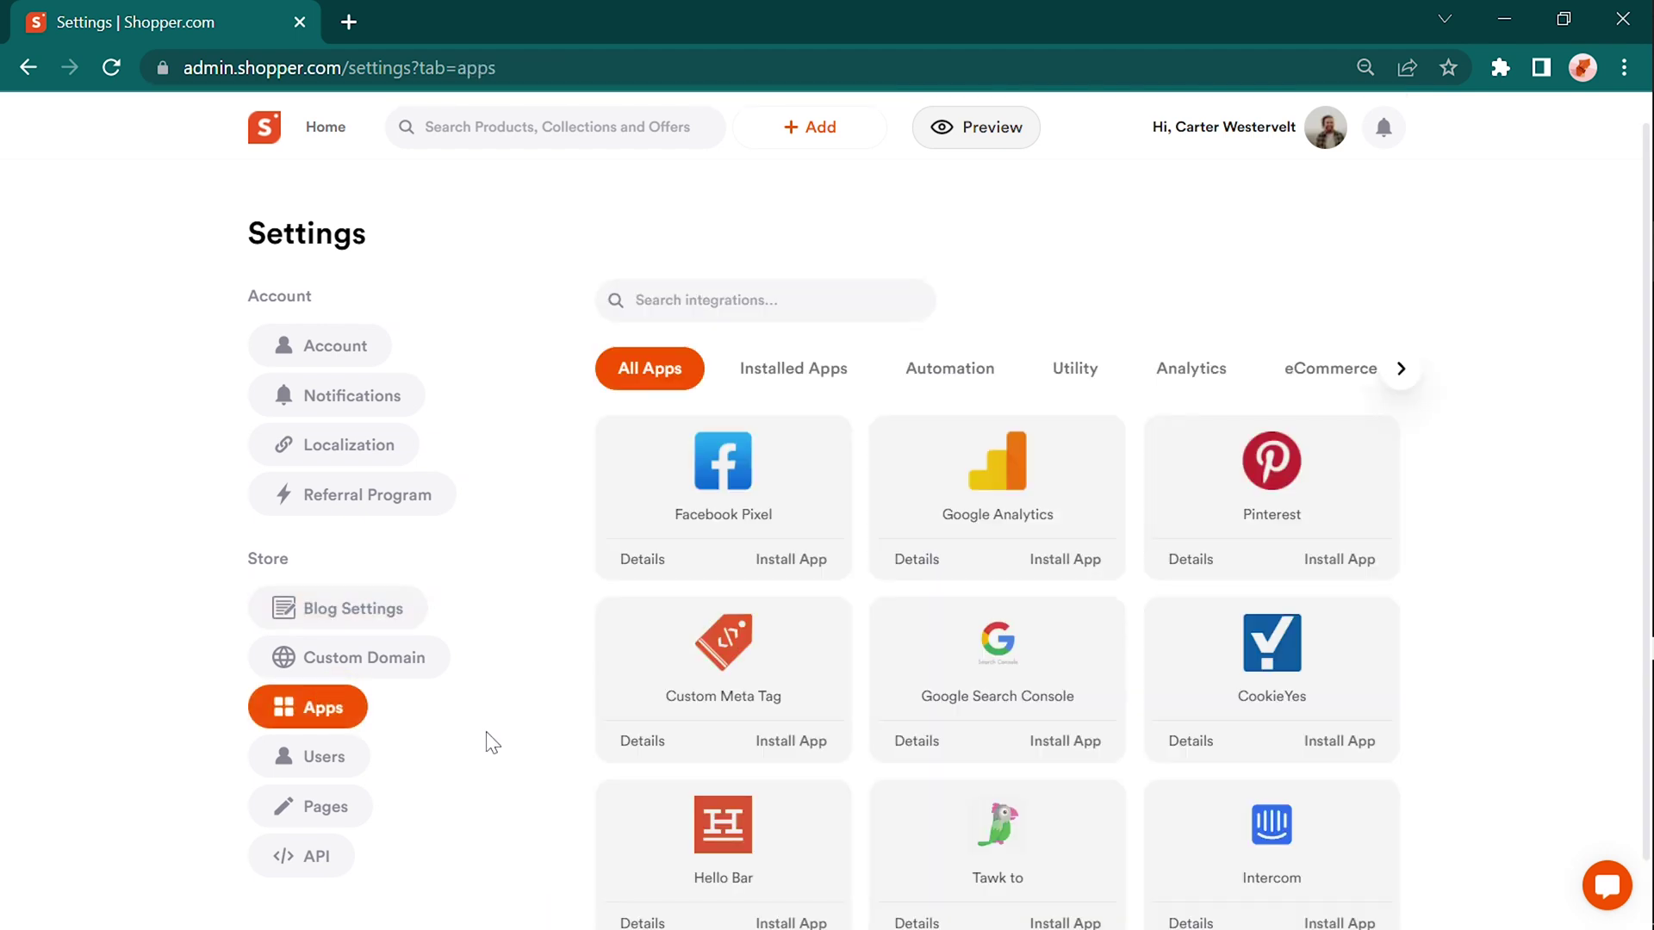
pyautogui.scroll(-1, 490, 743)
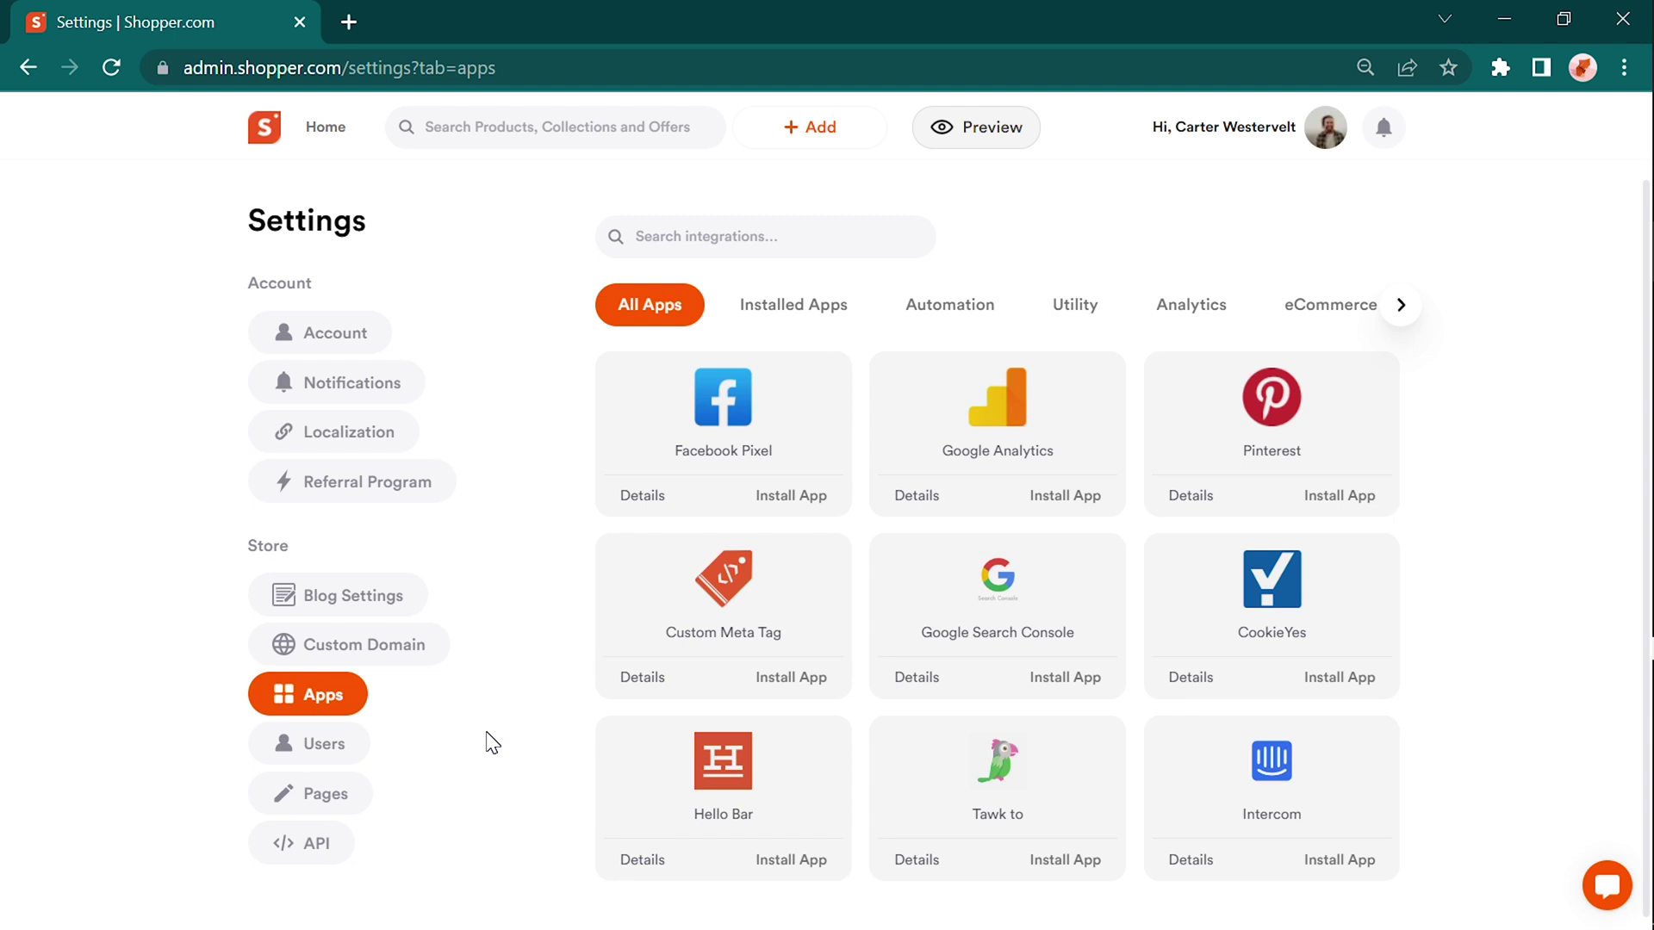
pyautogui.click(336, 747)
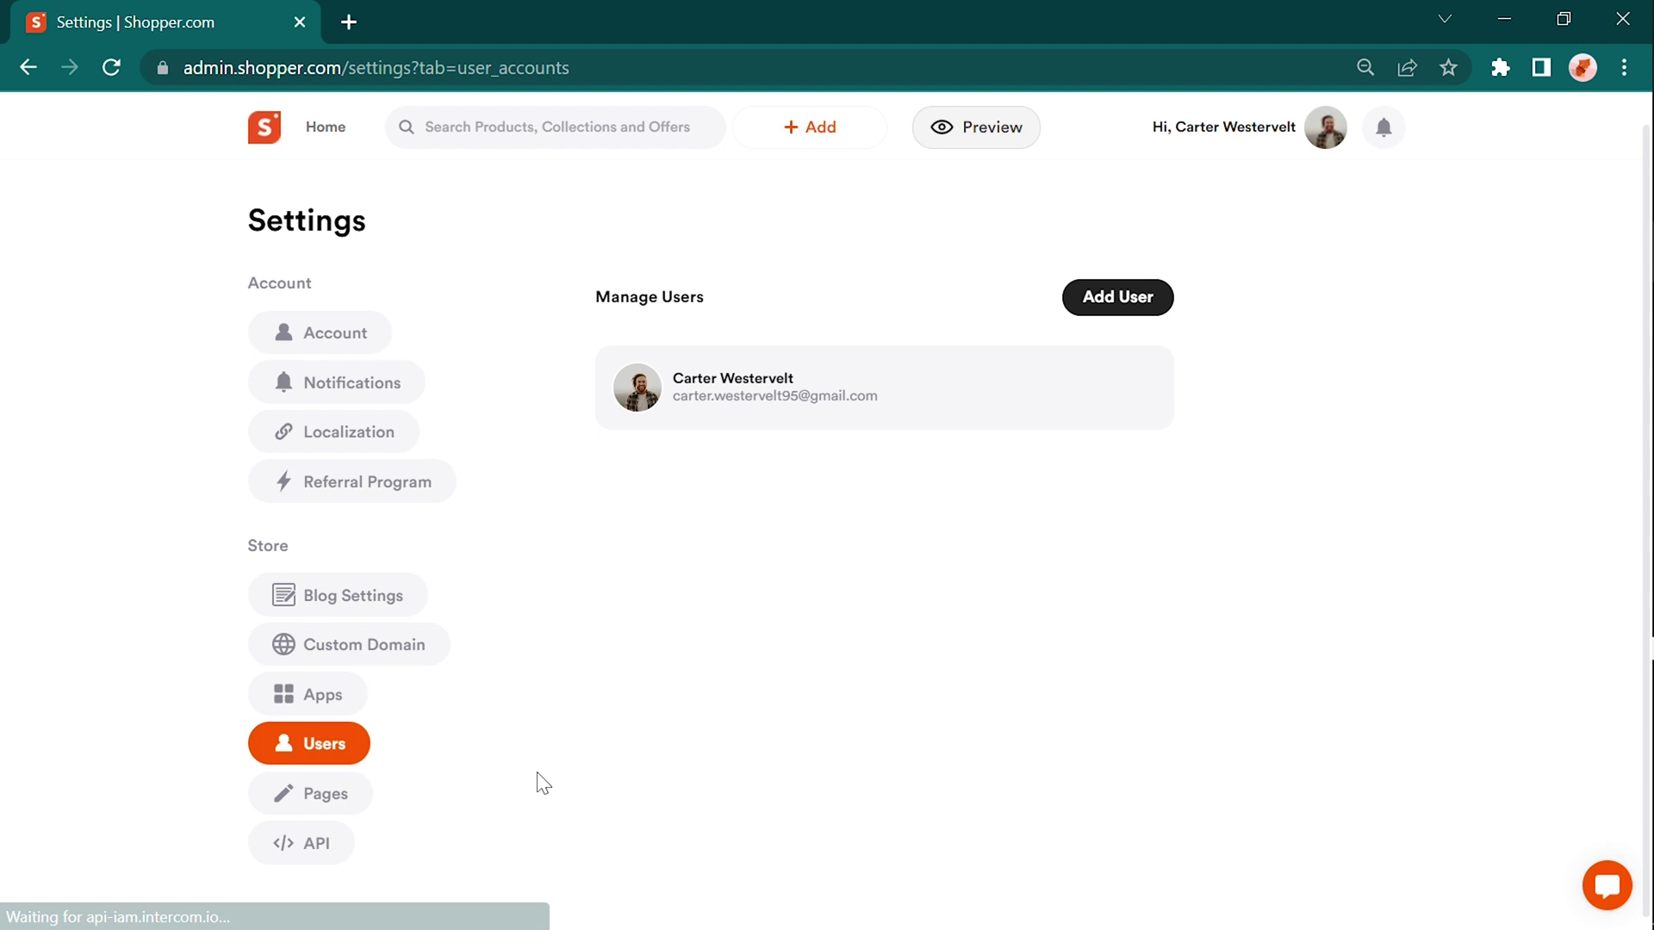
pyautogui.click(1112, 304)
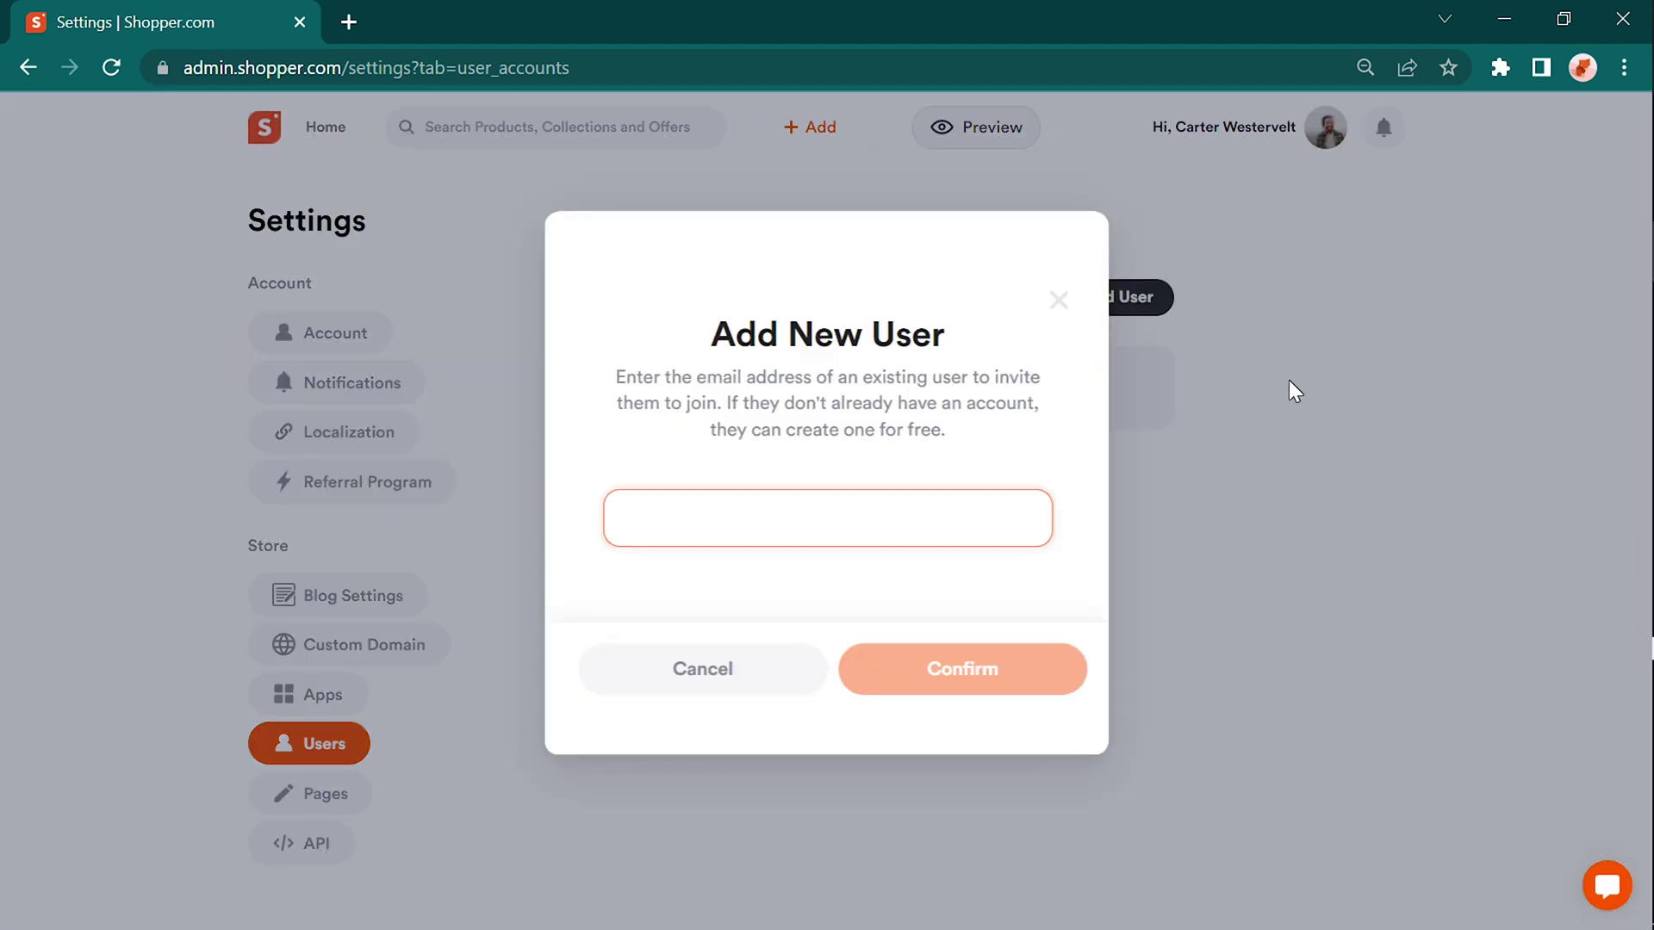
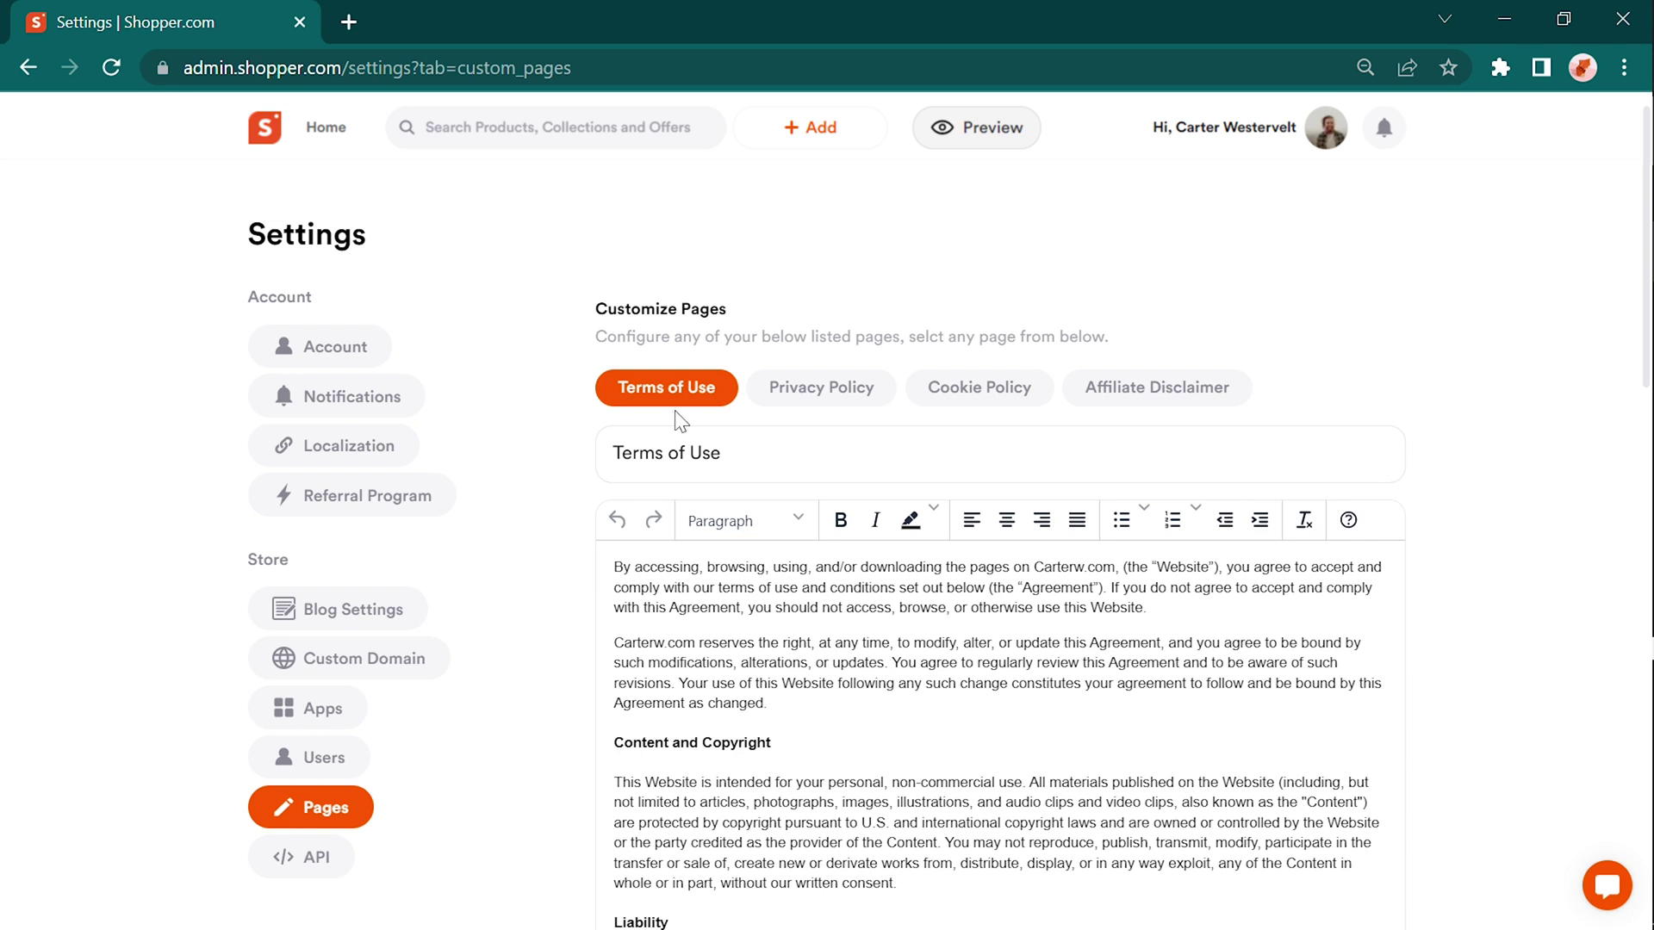
pyautogui.click(818, 389)
pyautogui.click(1223, 388)
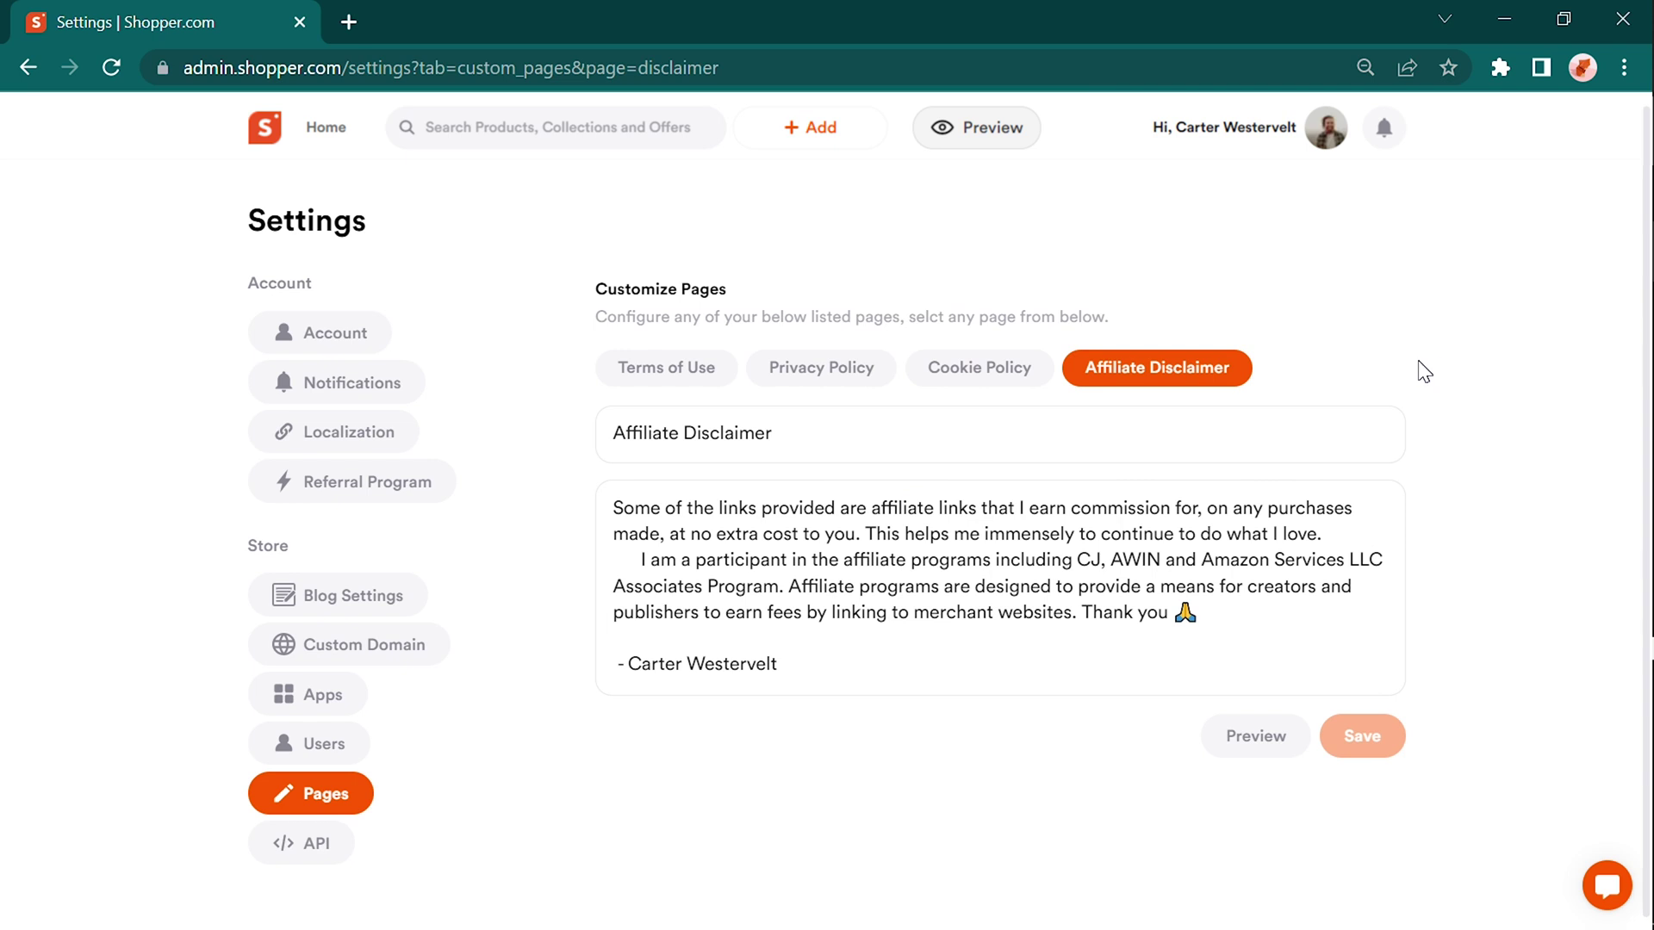
pyautogui.click(303, 861)
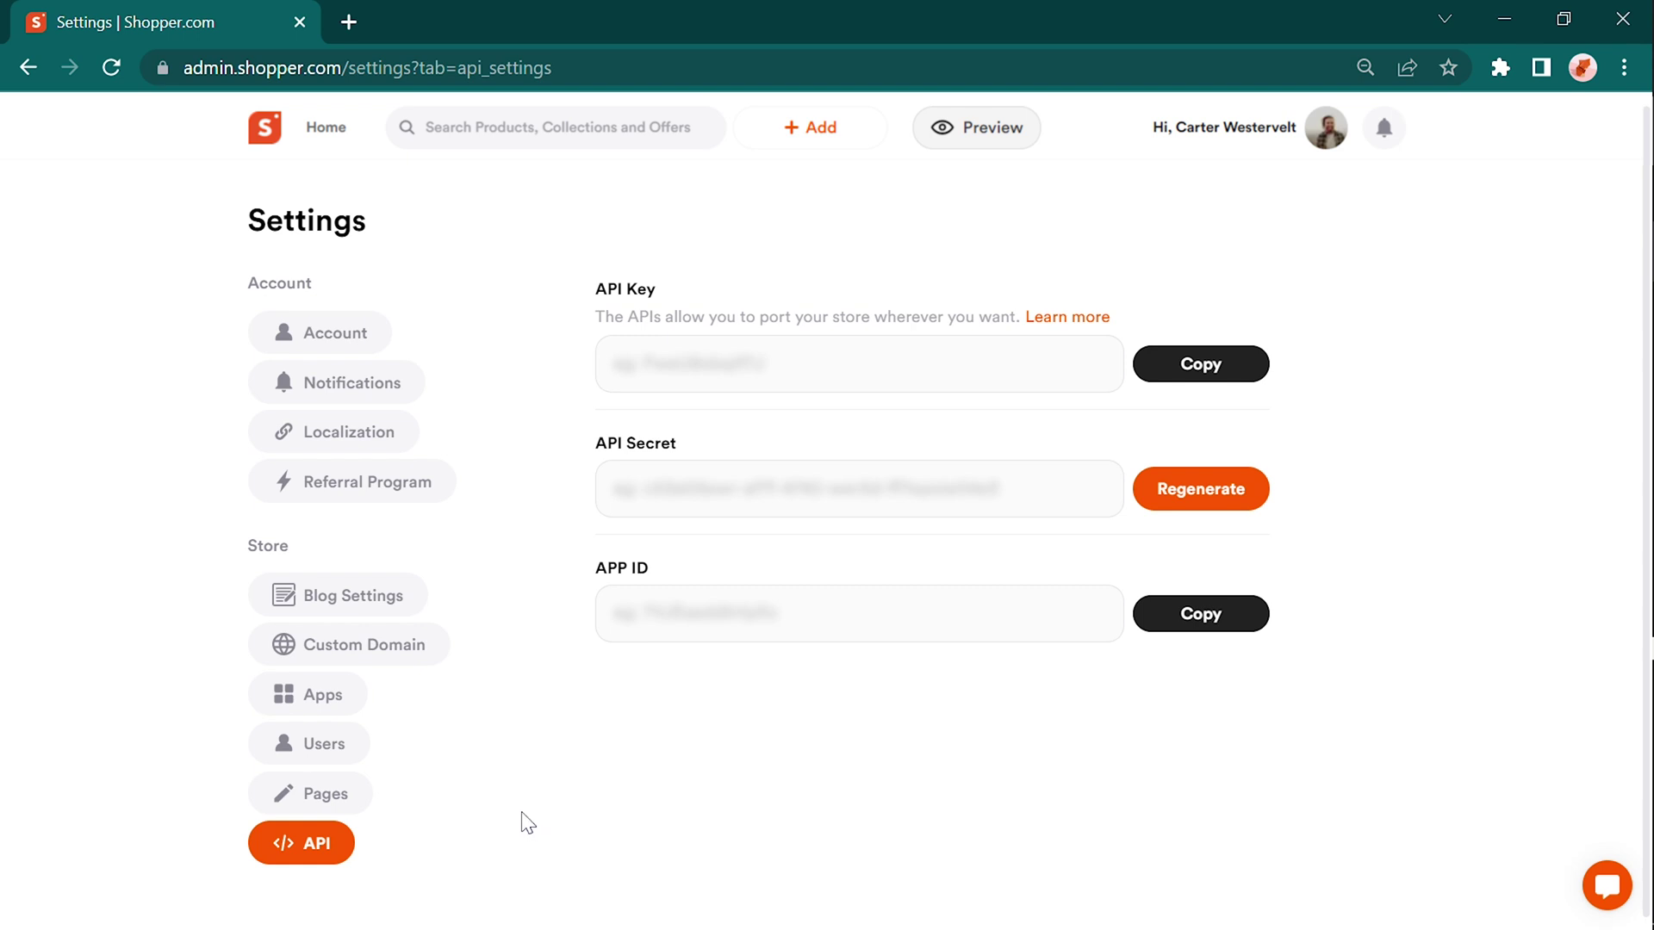
# - Enter carterw.com as the store's custom domain and verify its configuration
pyautogui.click(396, 665)
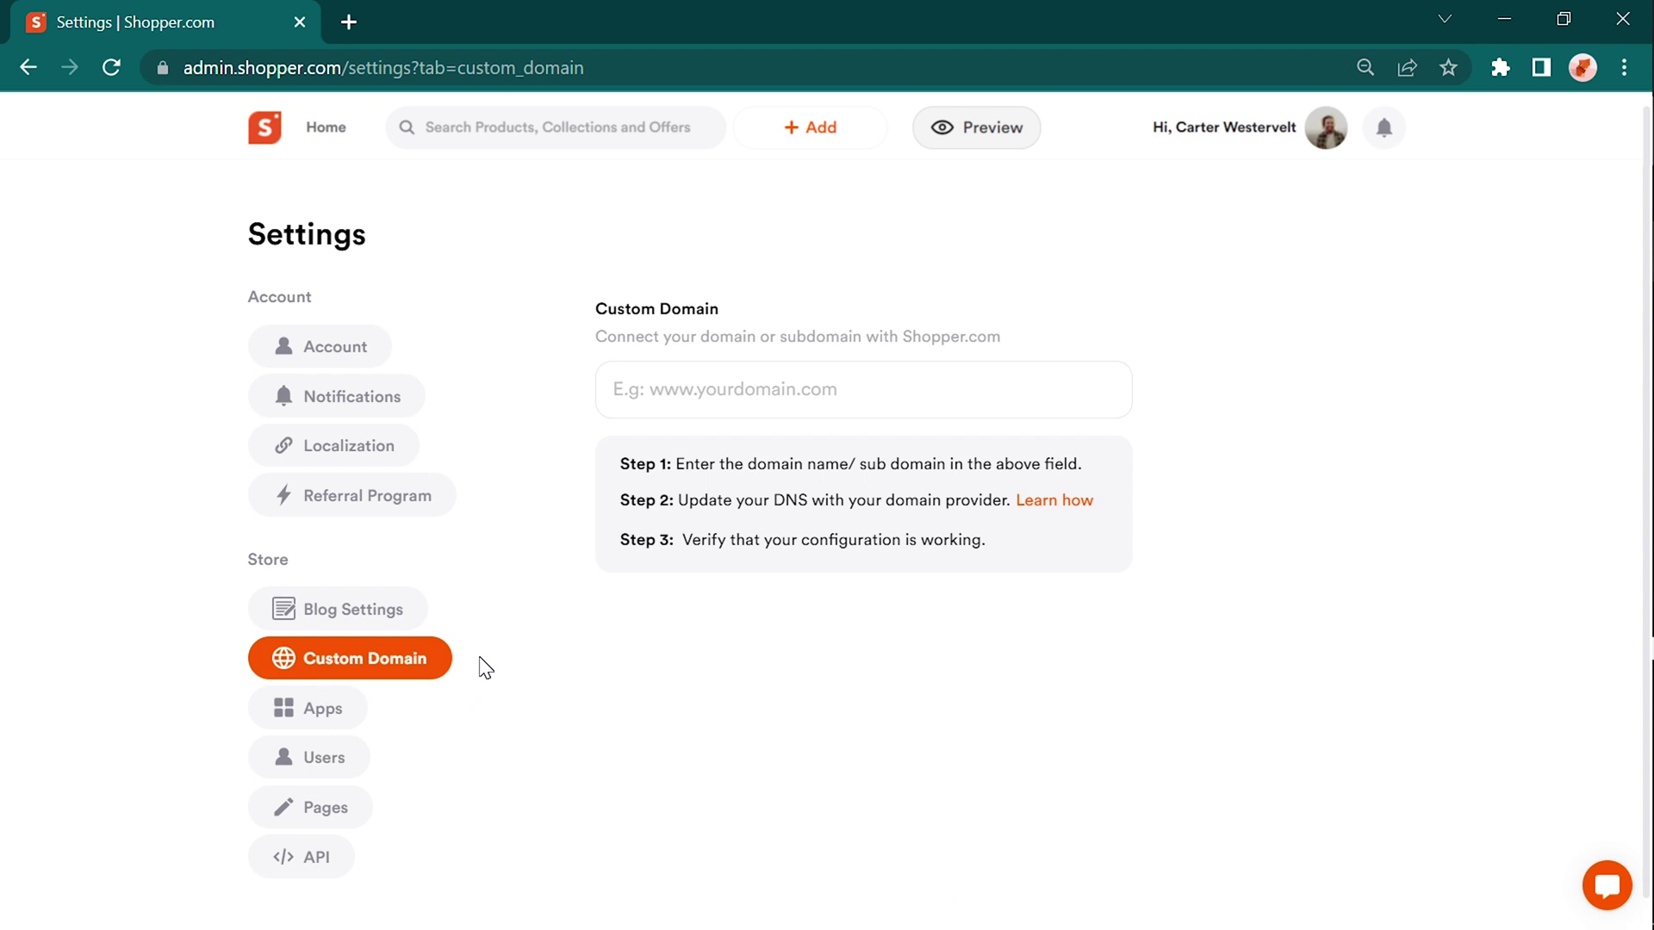
pyautogui.click(633, 382)
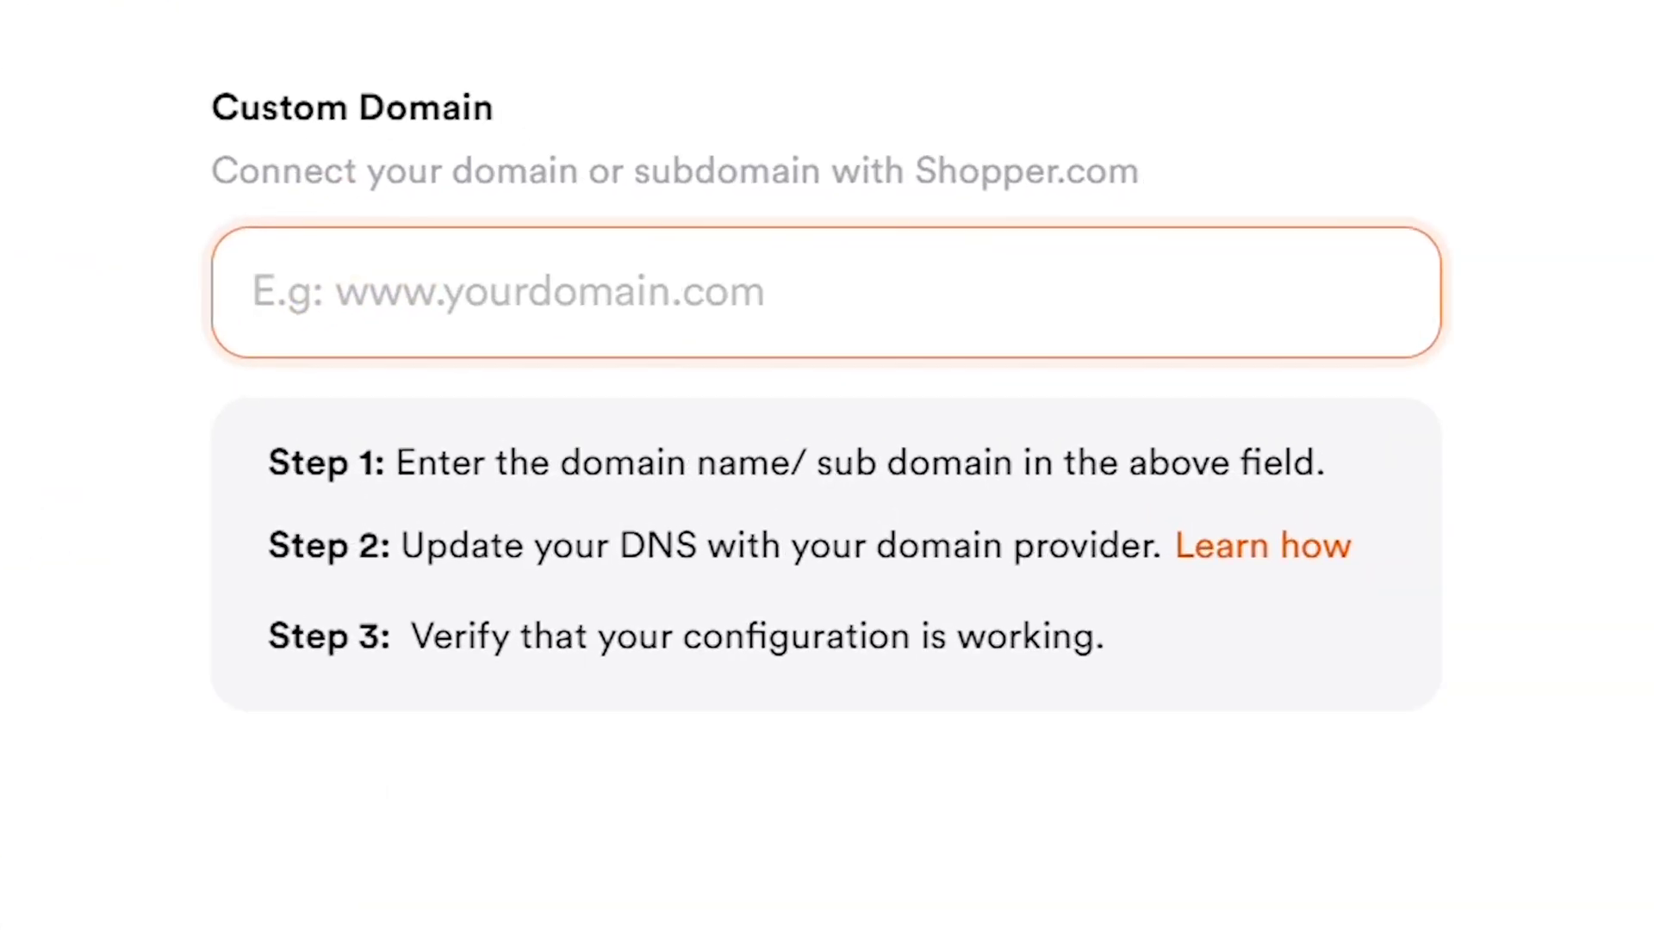
pyautogui.write('carterw.com')
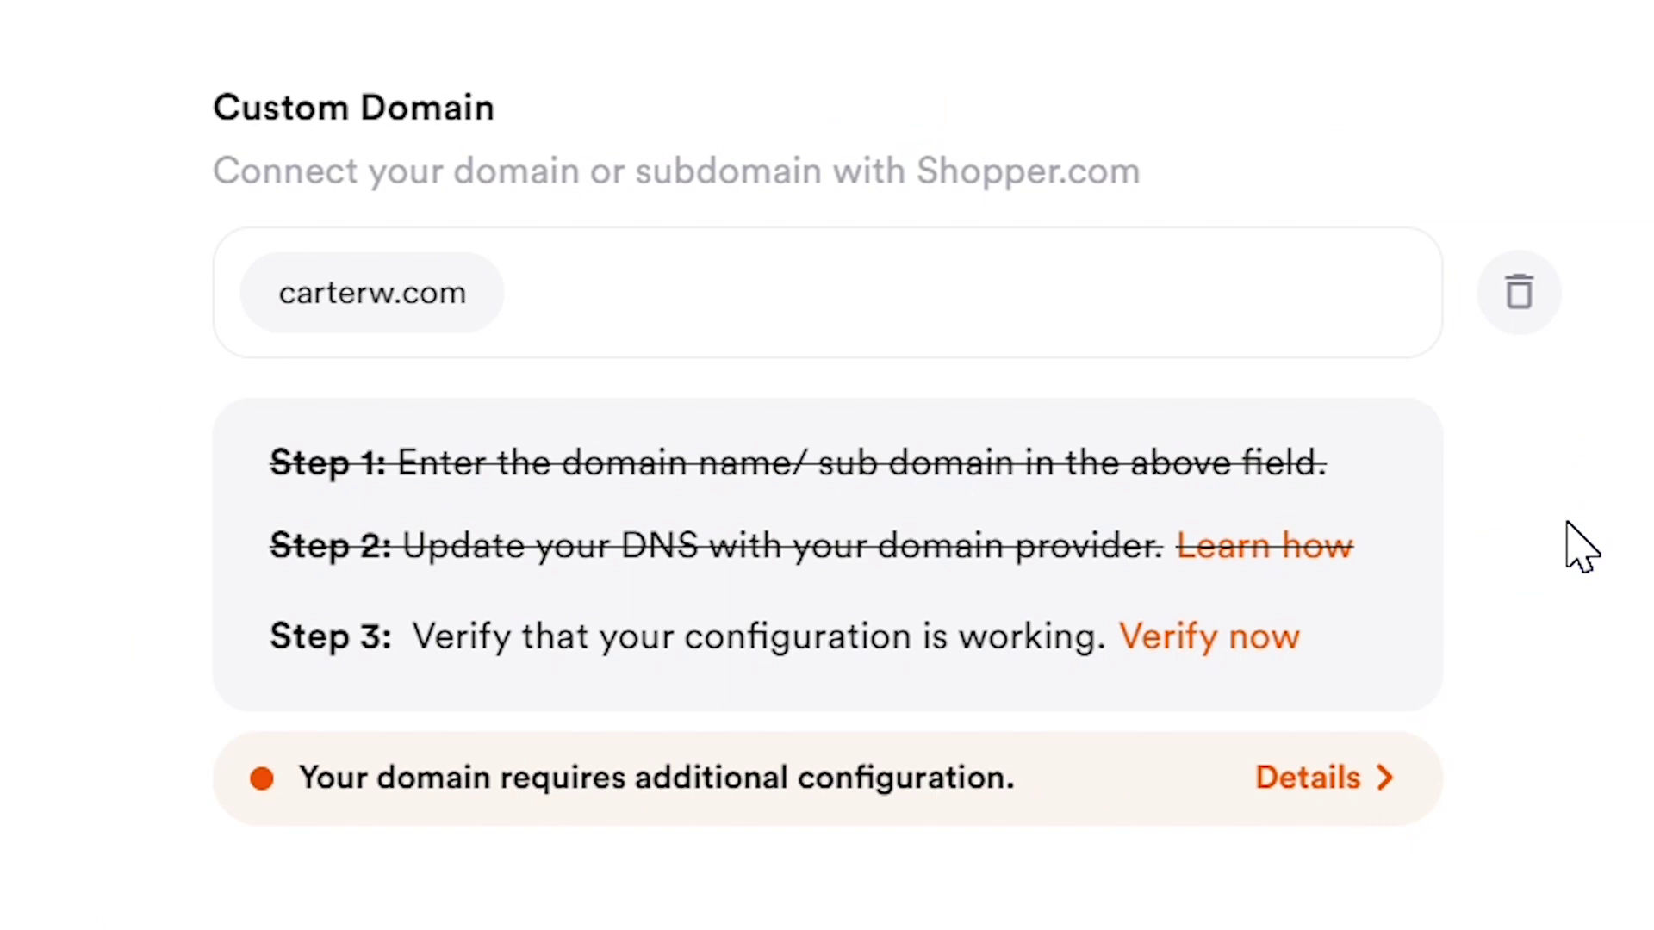
pyautogui.click(1244, 637)
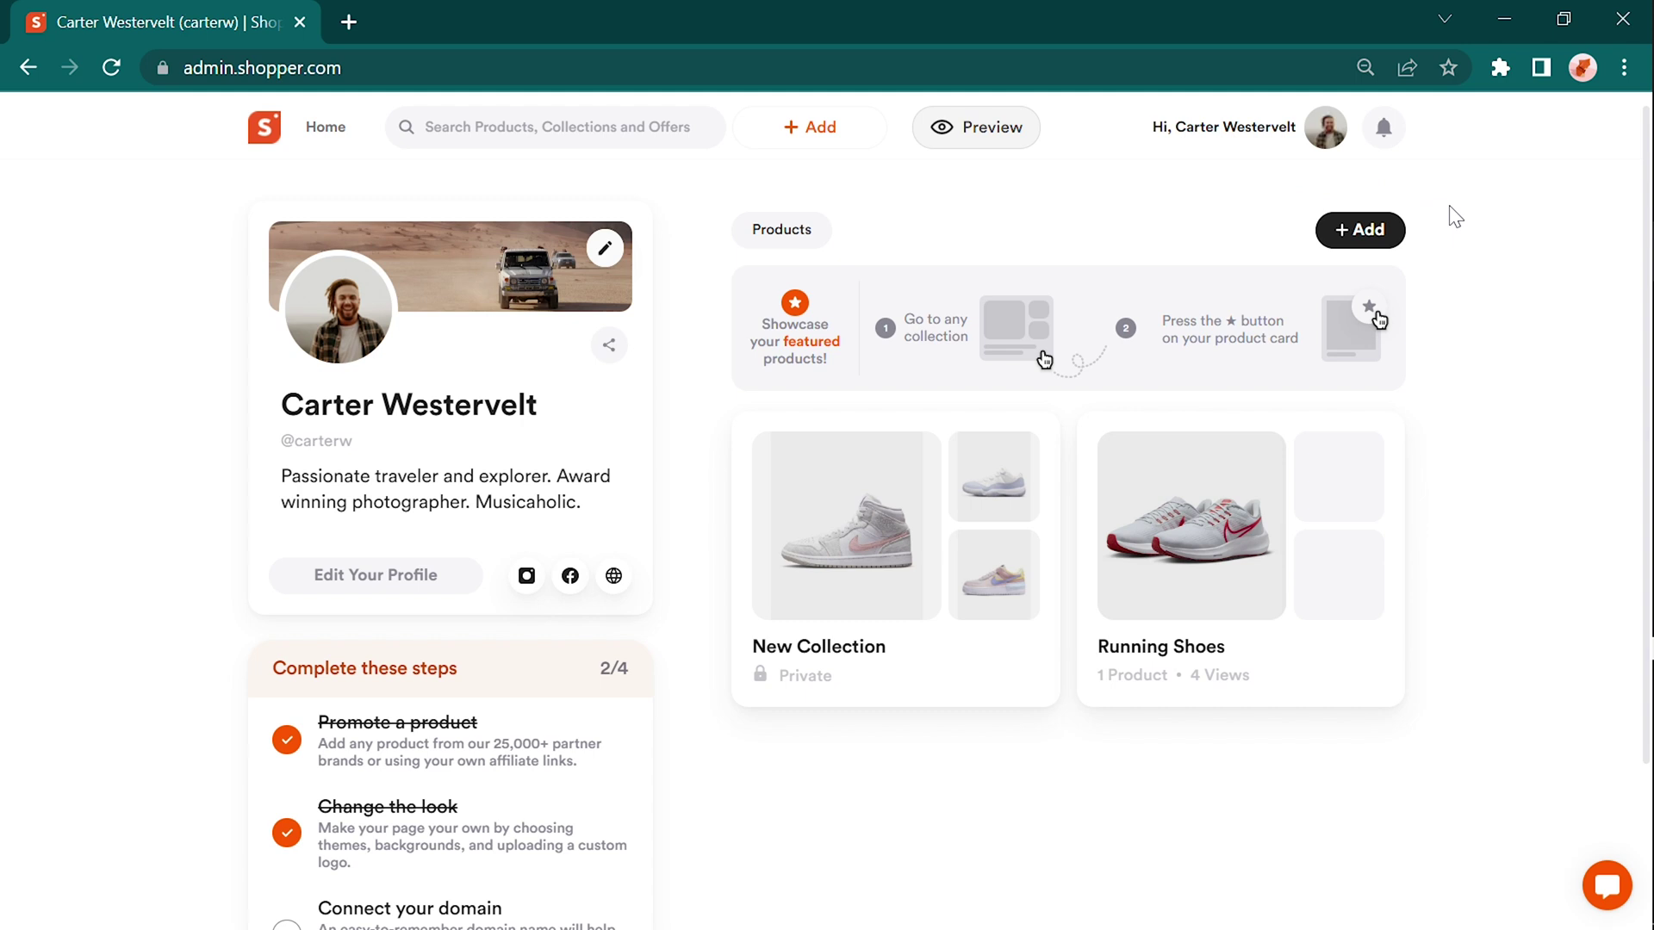
pyautogui.click(1331, 133)
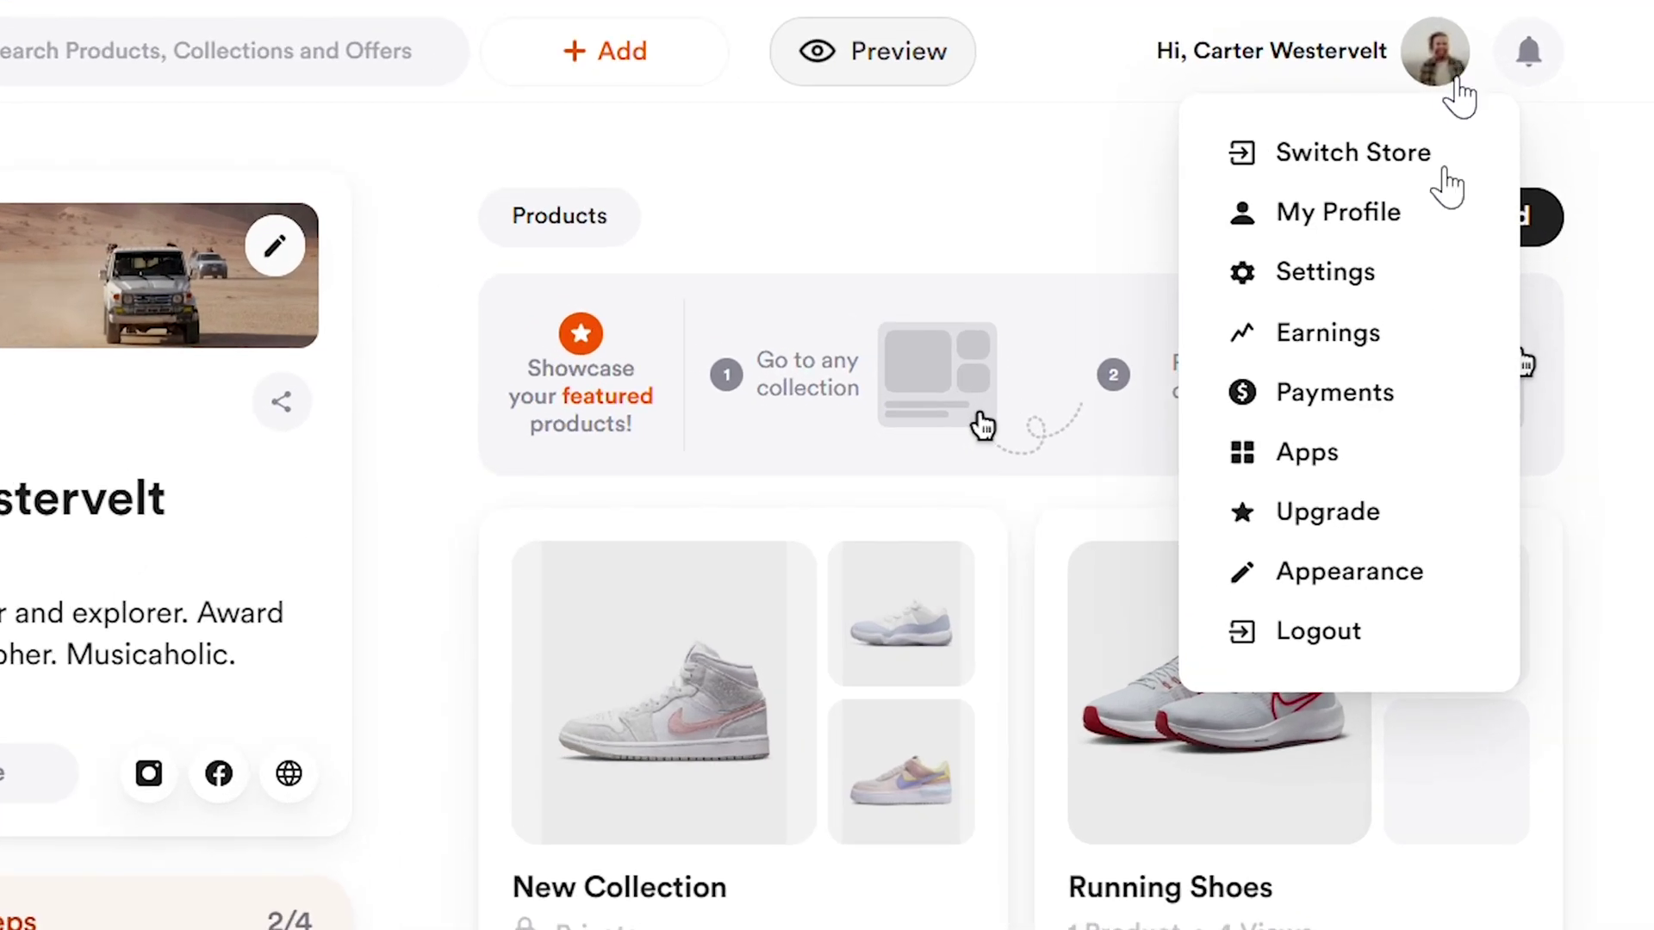
pyautogui.click(1391, 337)
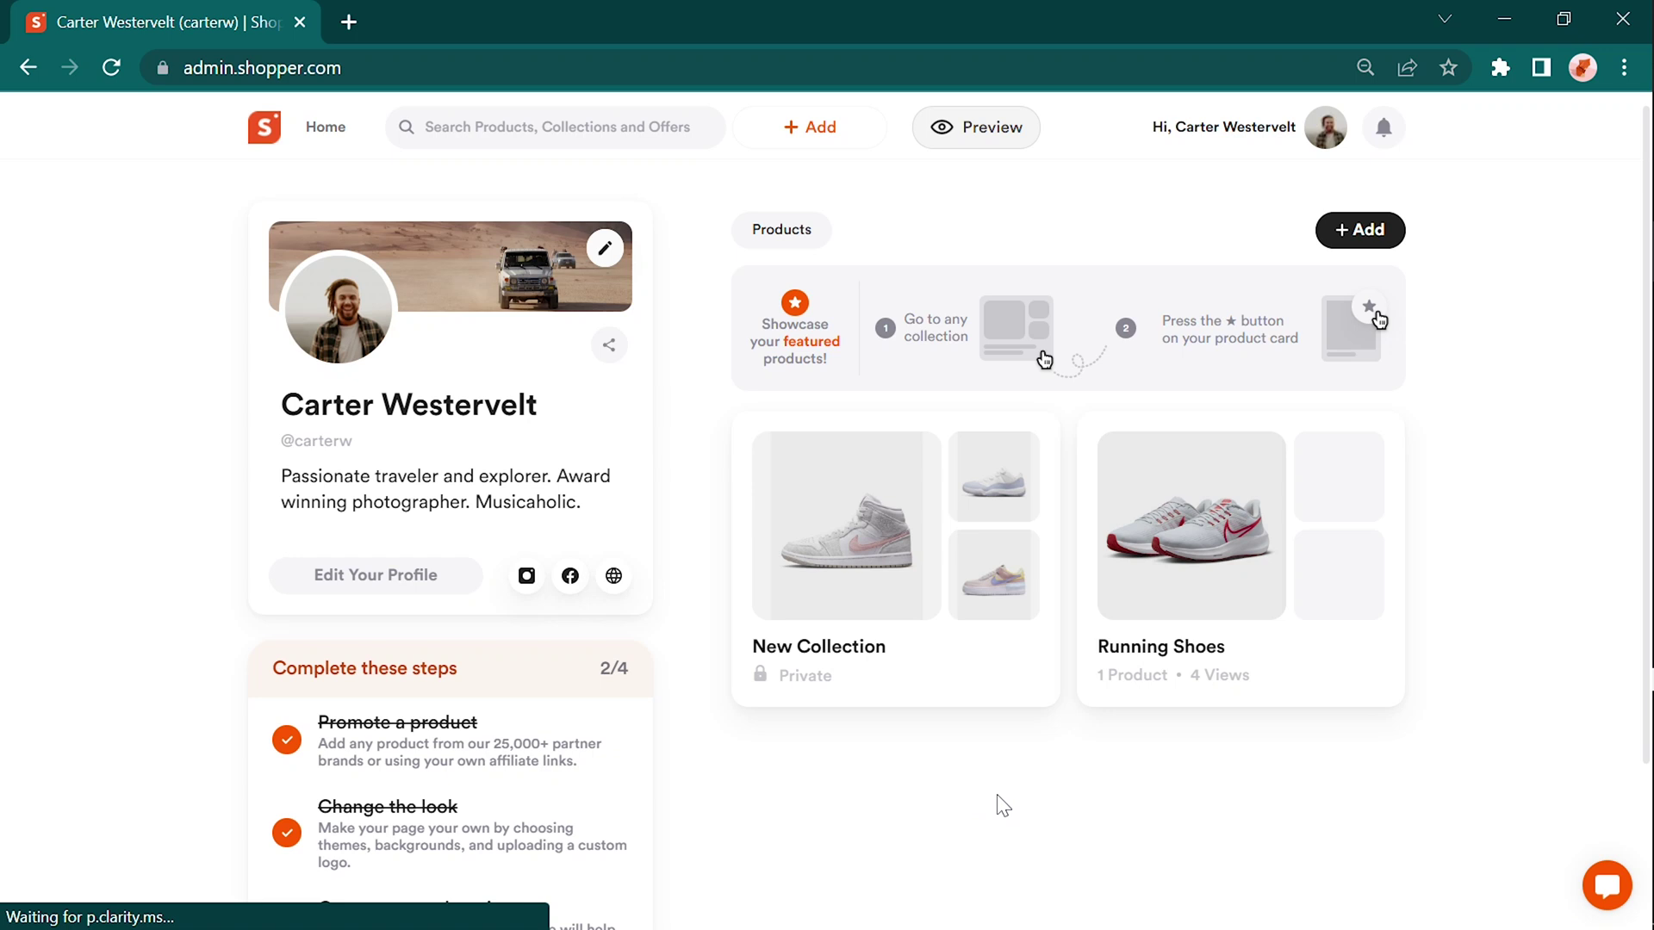
pyautogui.click(1325, 126)
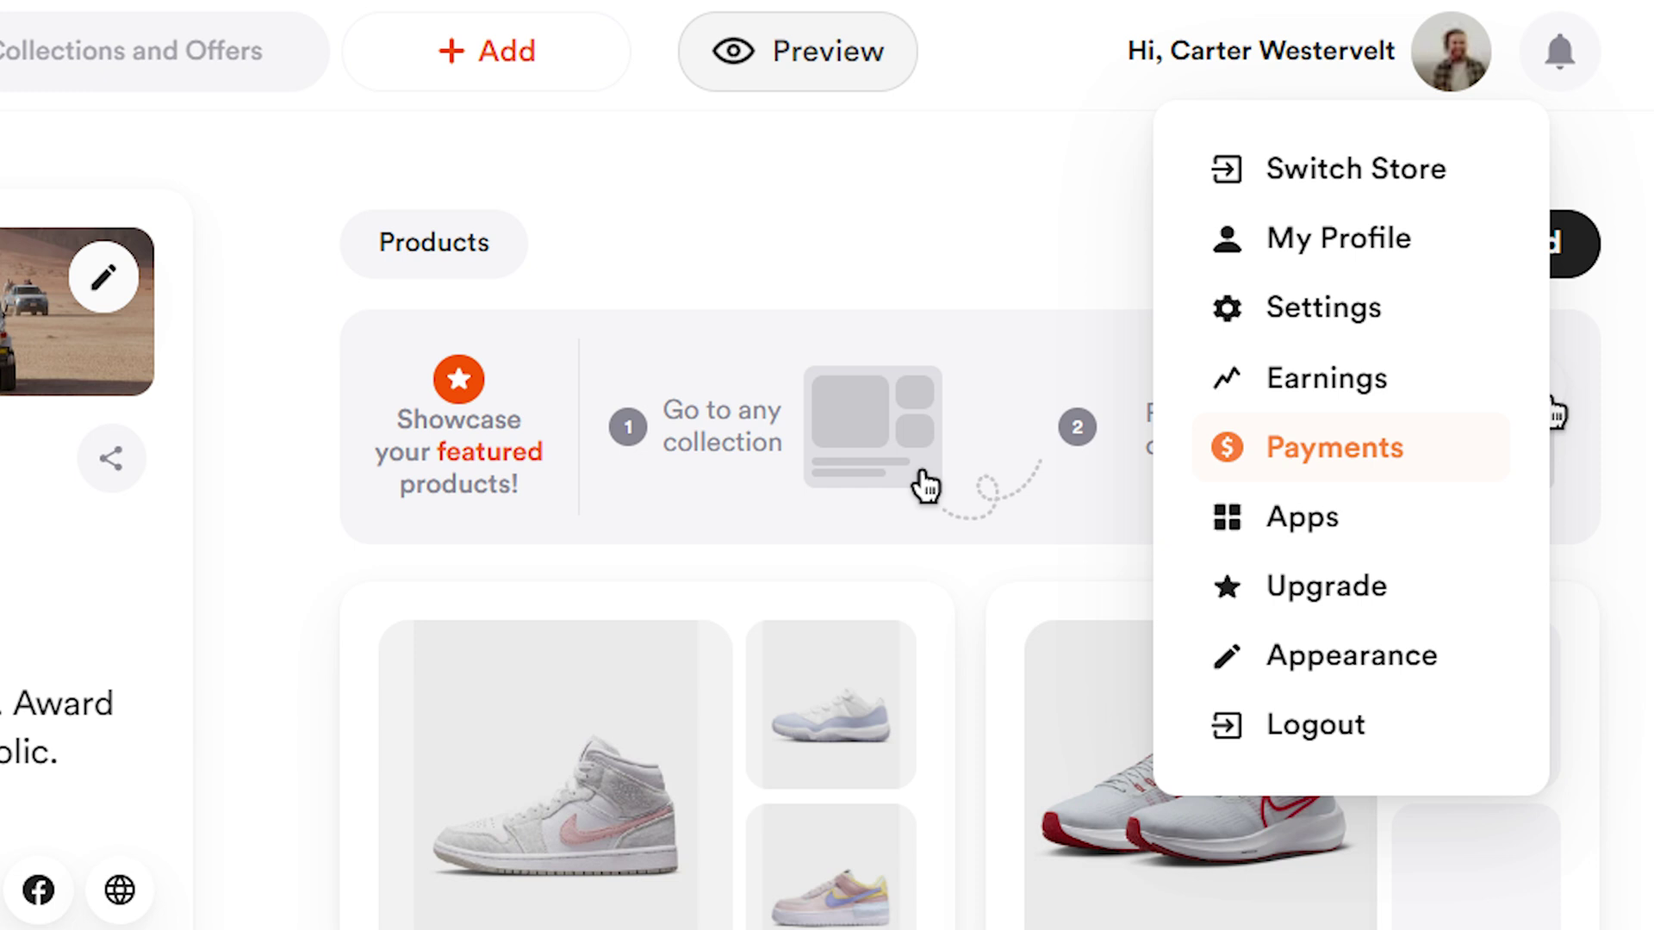
pyautogui.click(1335, 447)
pyautogui.click(1438, 225)
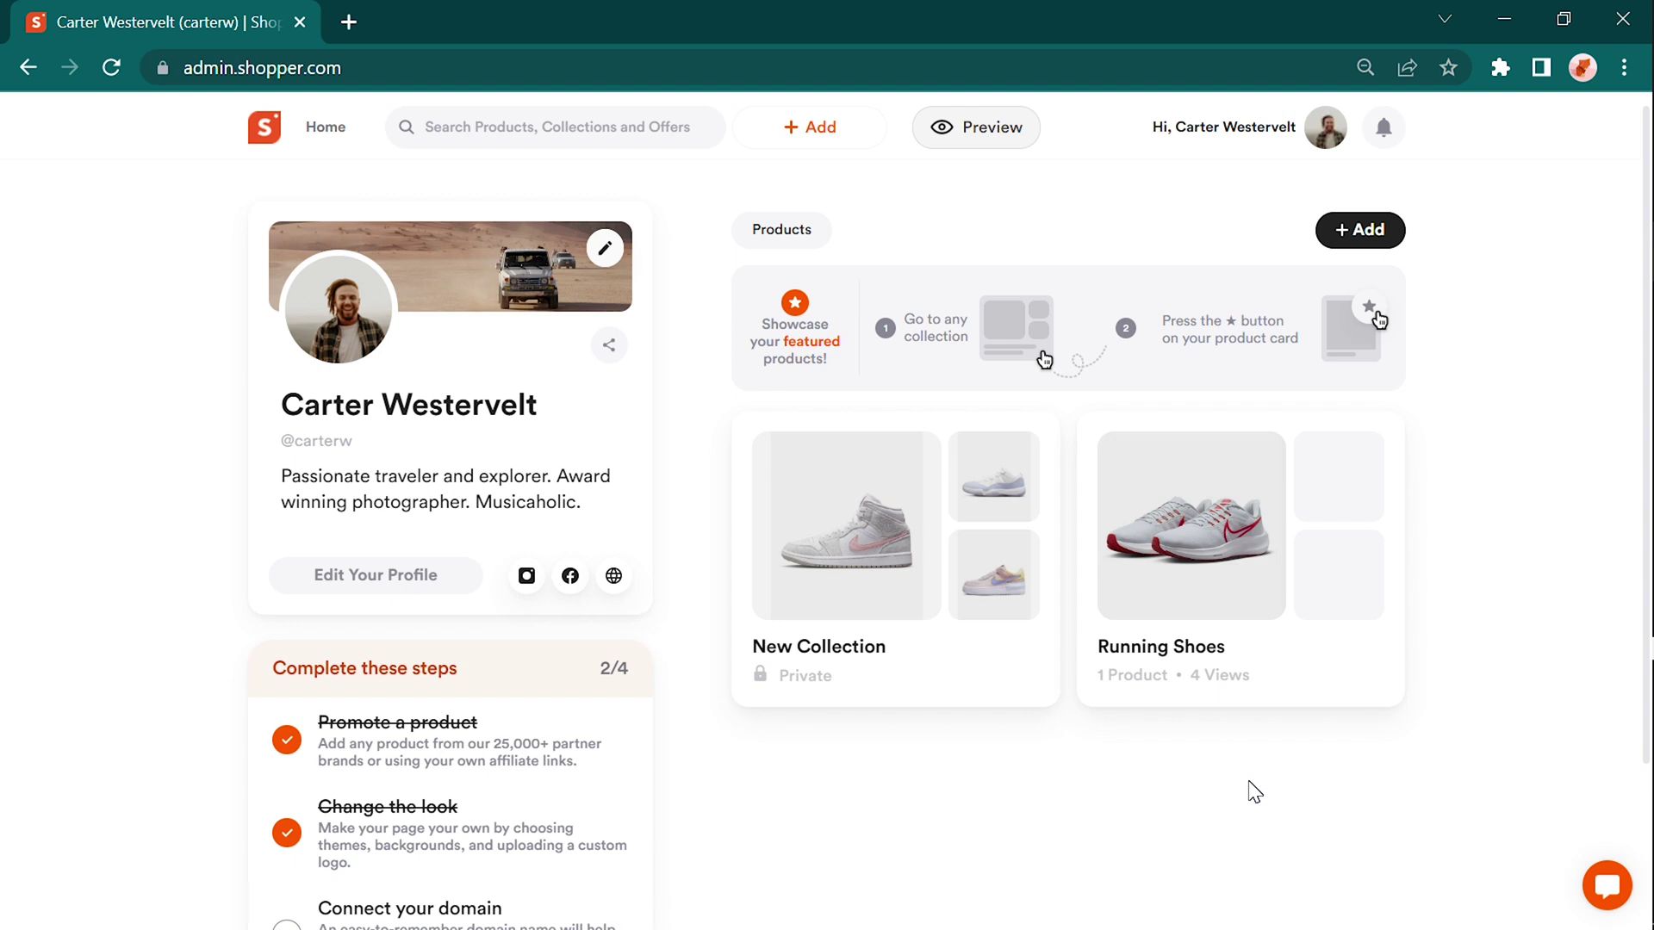
# - From Running Shoes, copy the Pegasus 39 embed code at 62% width with its name hidden
pyautogui.click(1171, 546)
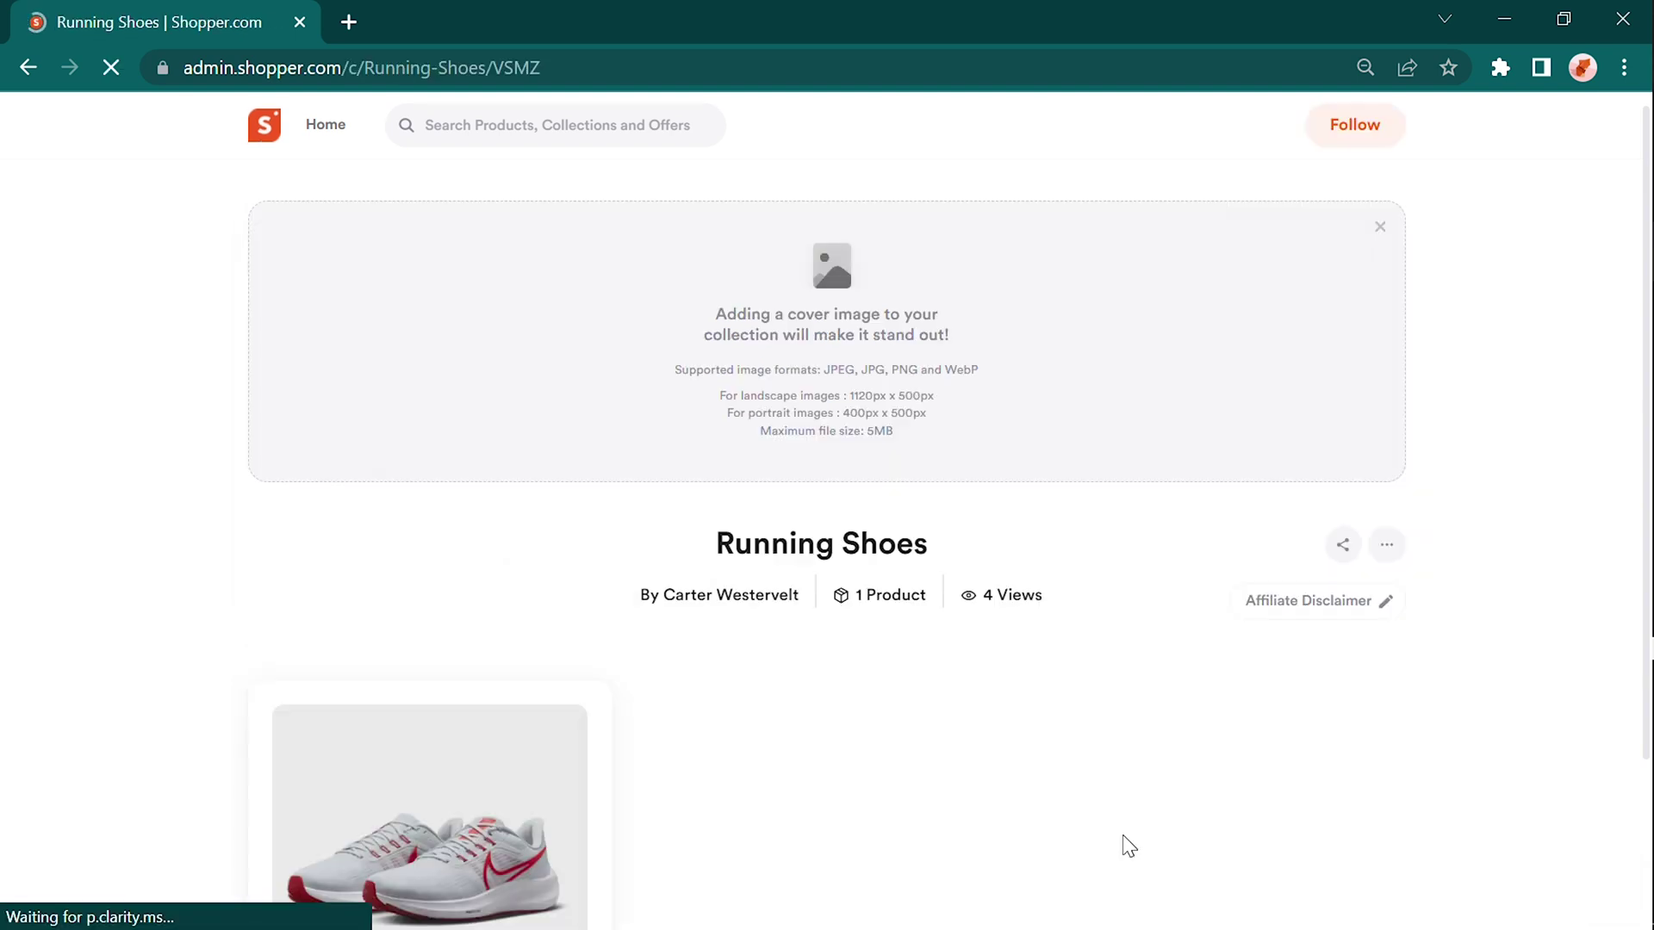
pyautogui.scroll(-2, 1124, 832)
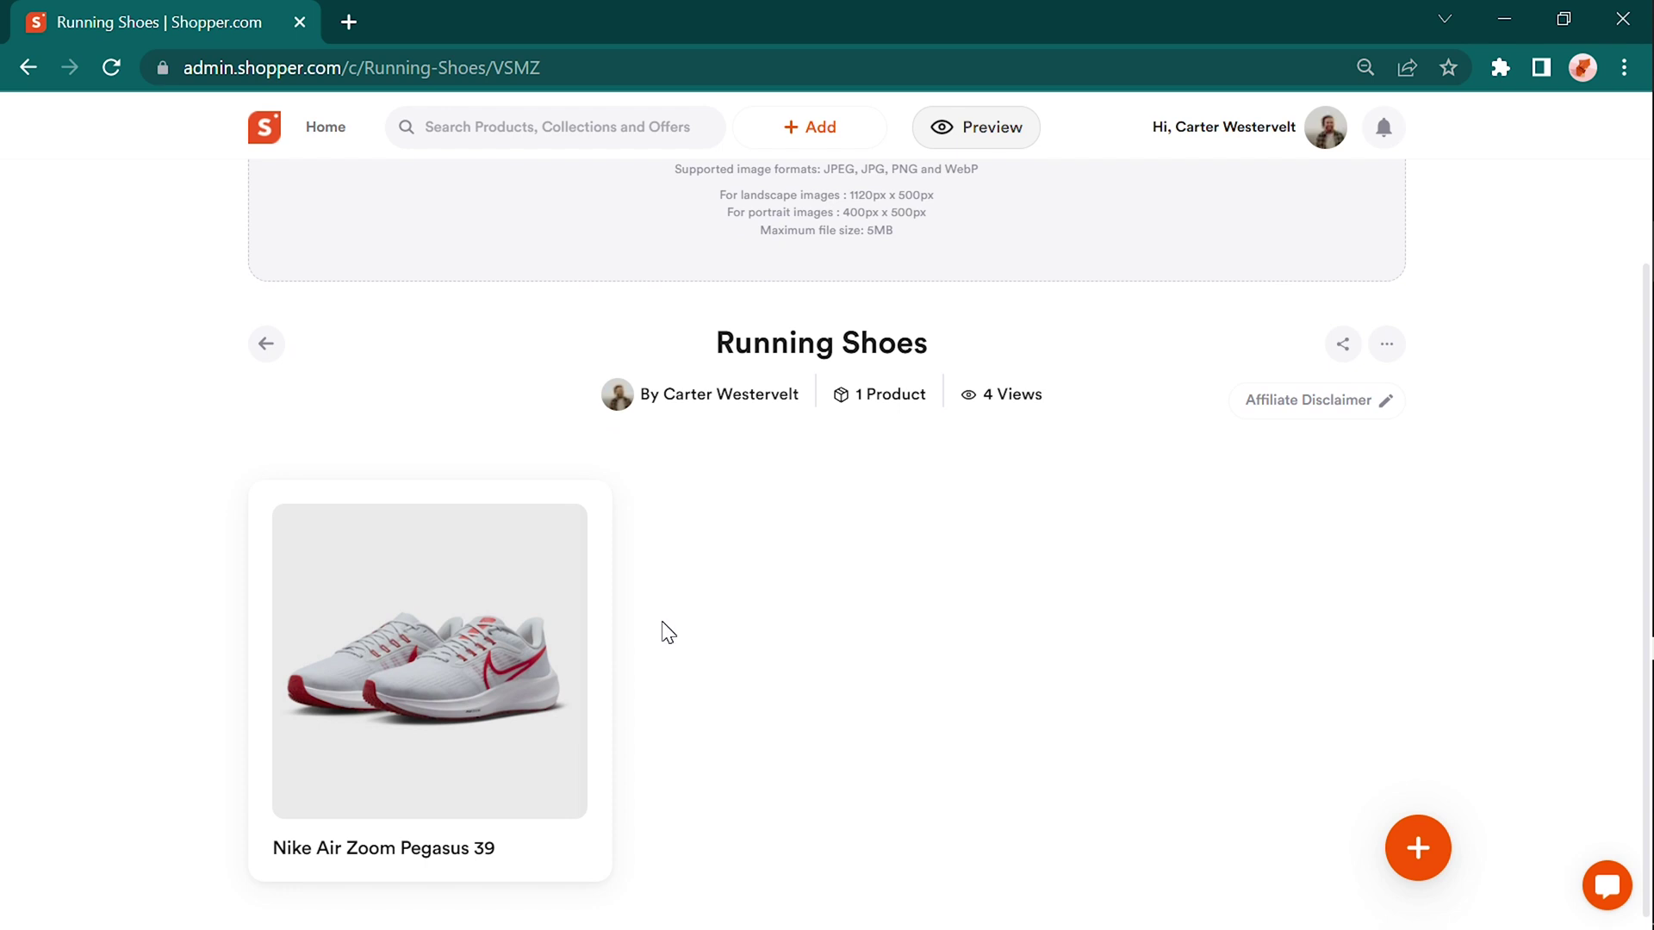
pyautogui.moveTo(429, 685)
pyautogui.click(505, 539)
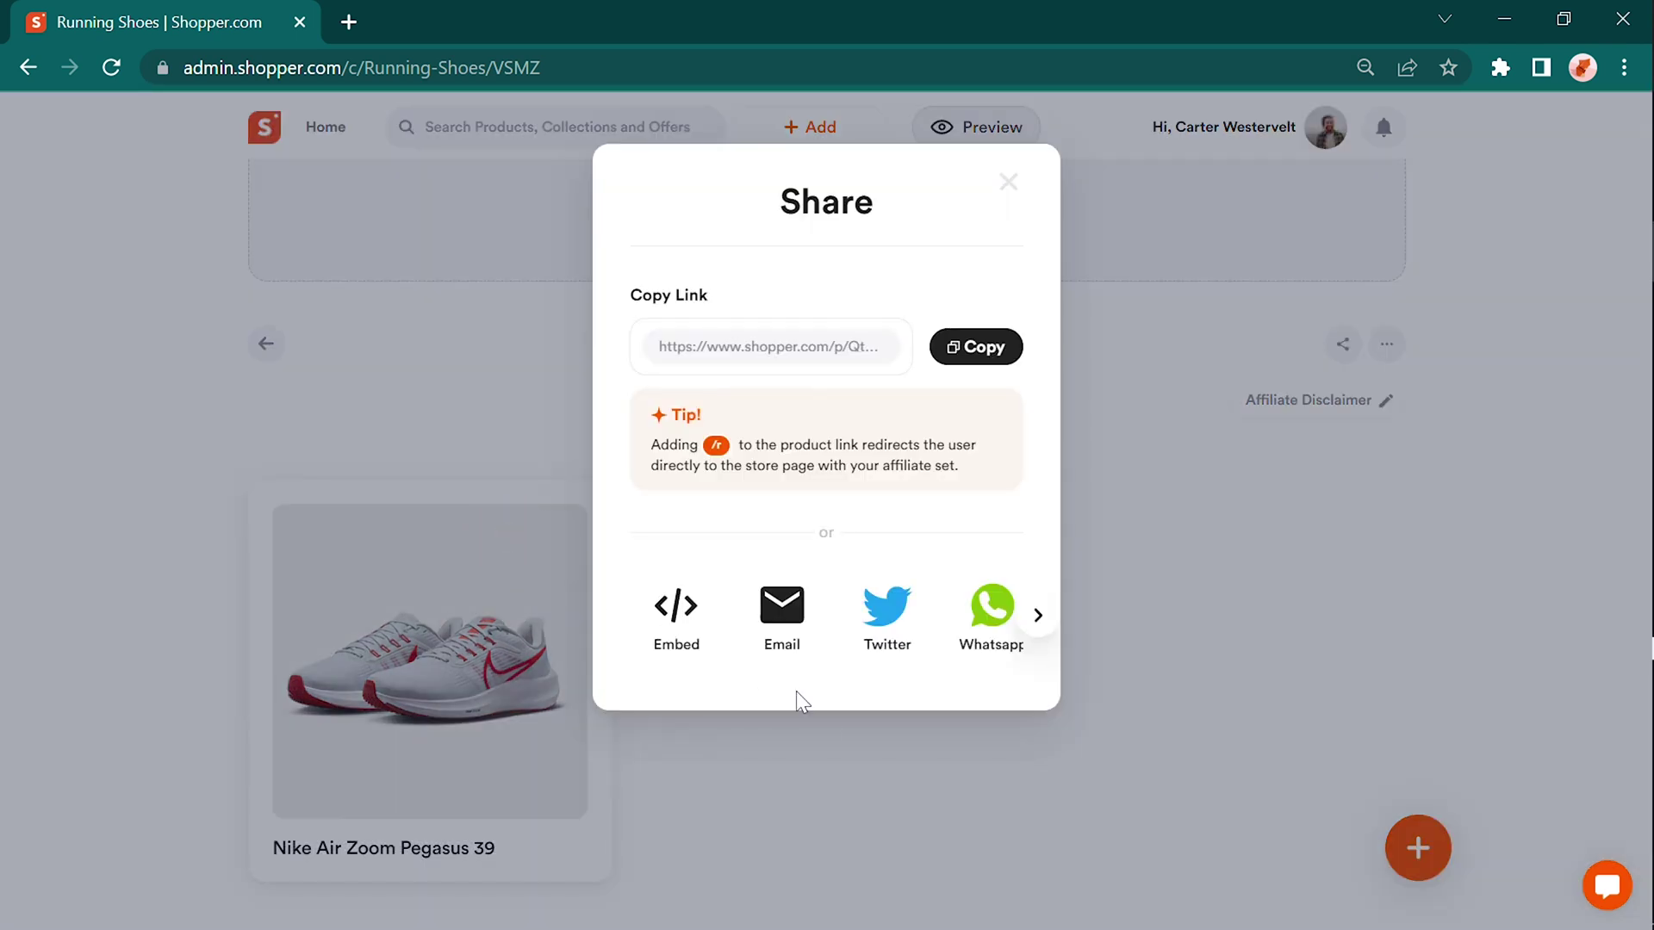
pyautogui.click(676, 614)
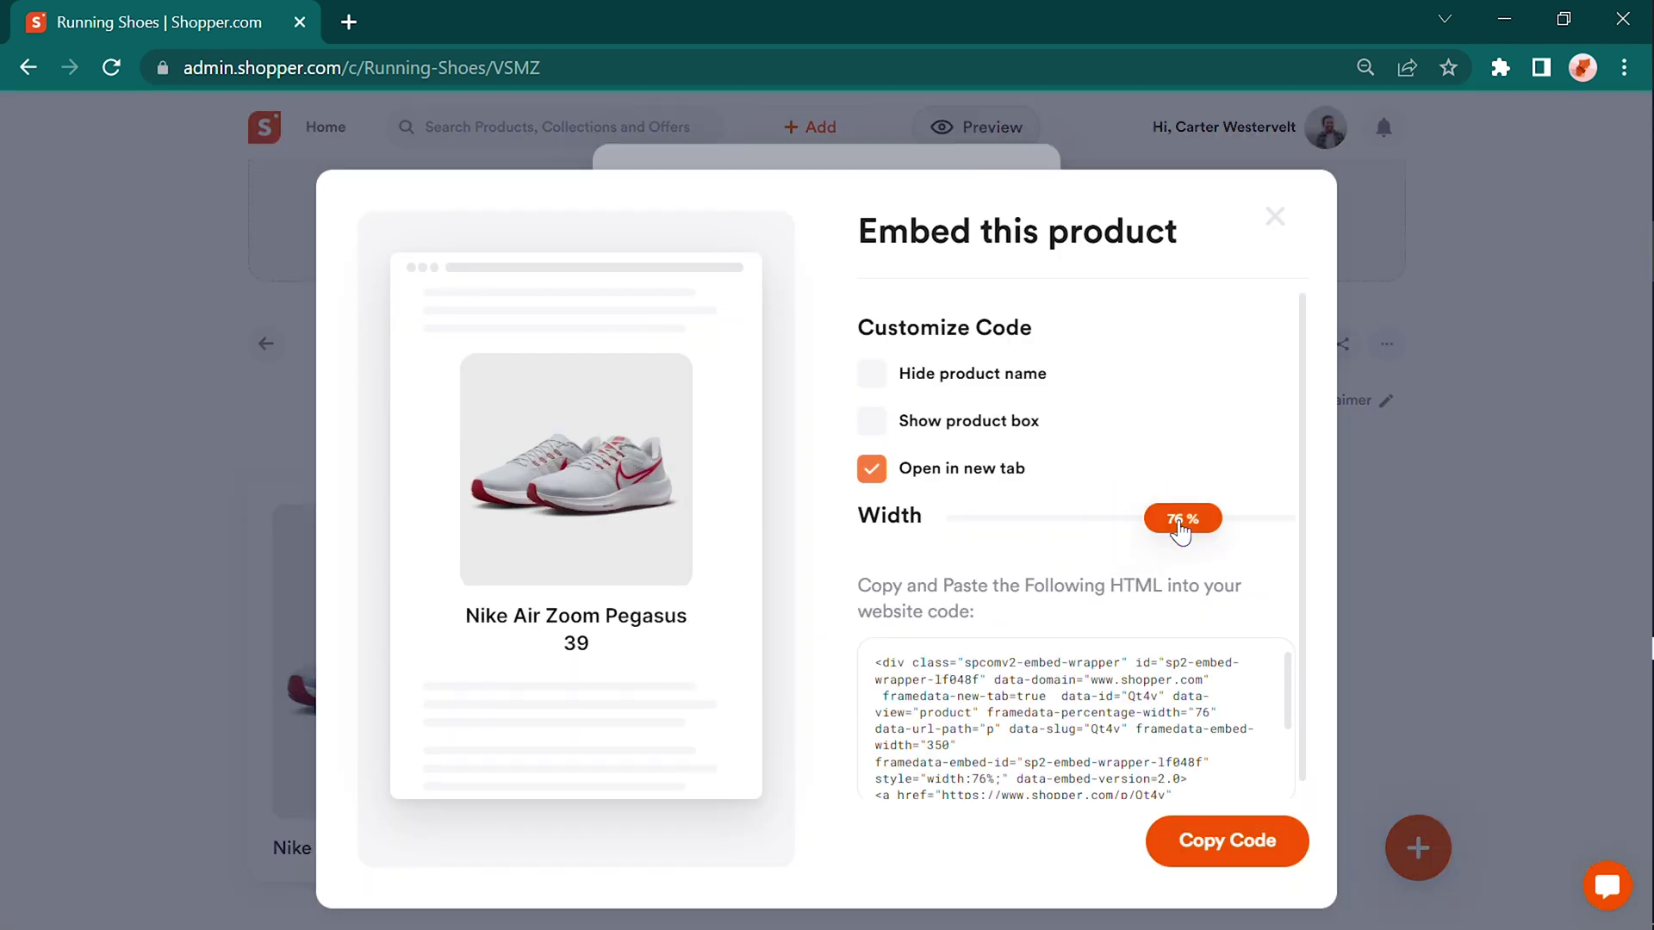
pyautogui.moveTo(1181, 532); pyautogui.dragTo(1143, 532)
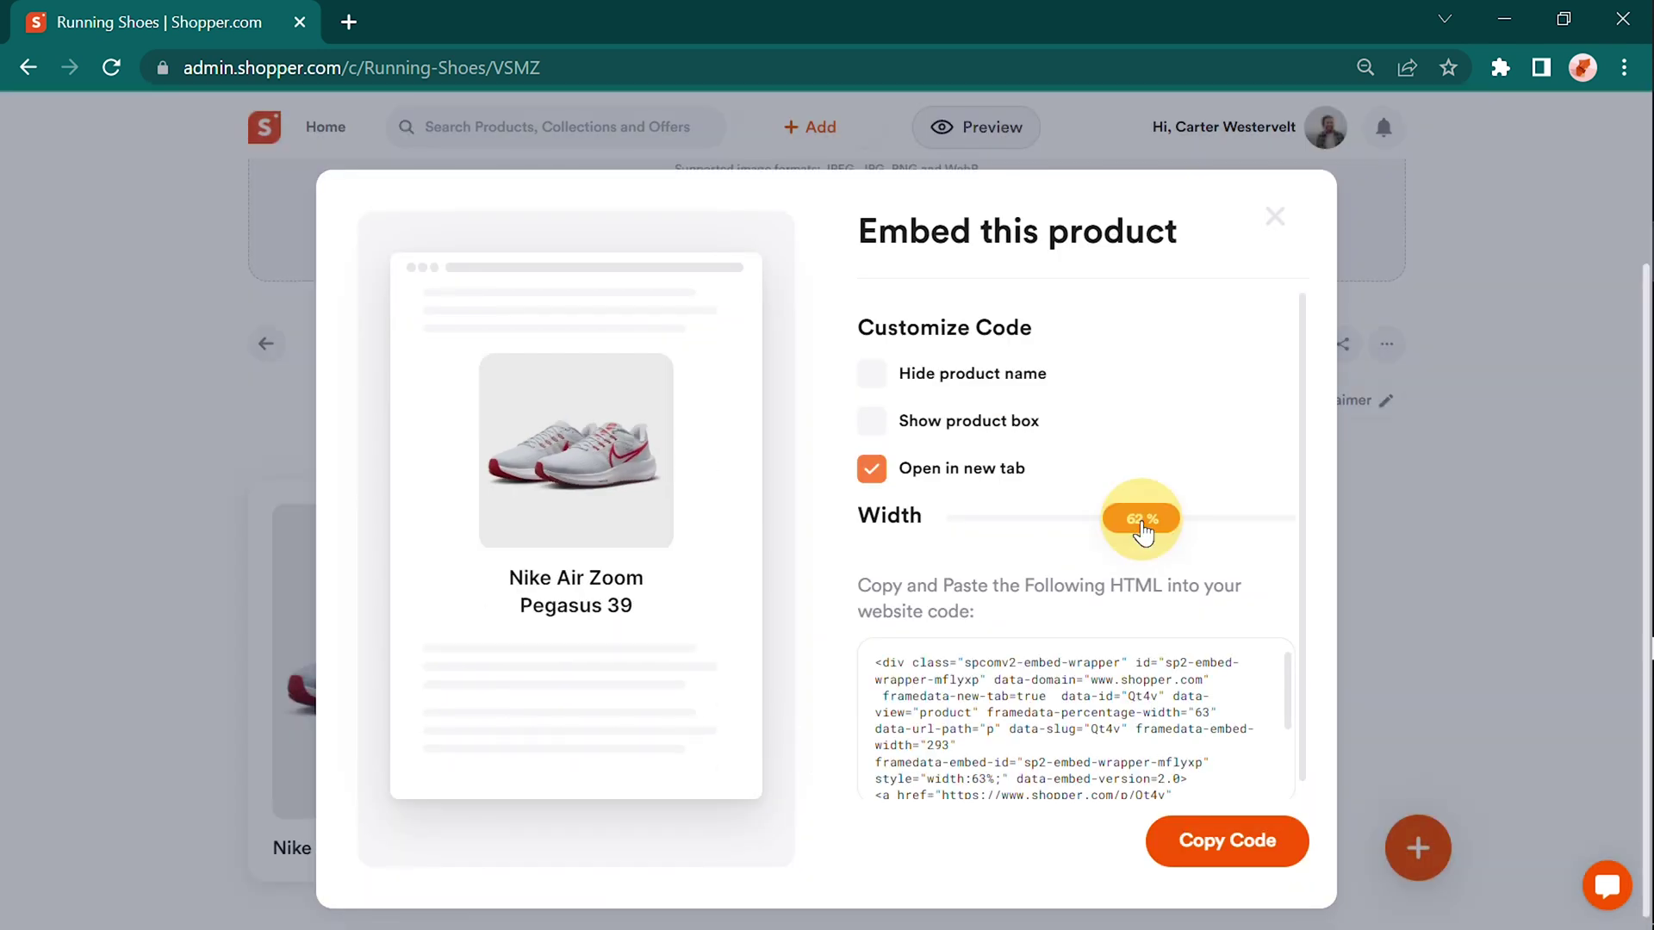
pyautogui.click(870, 373)
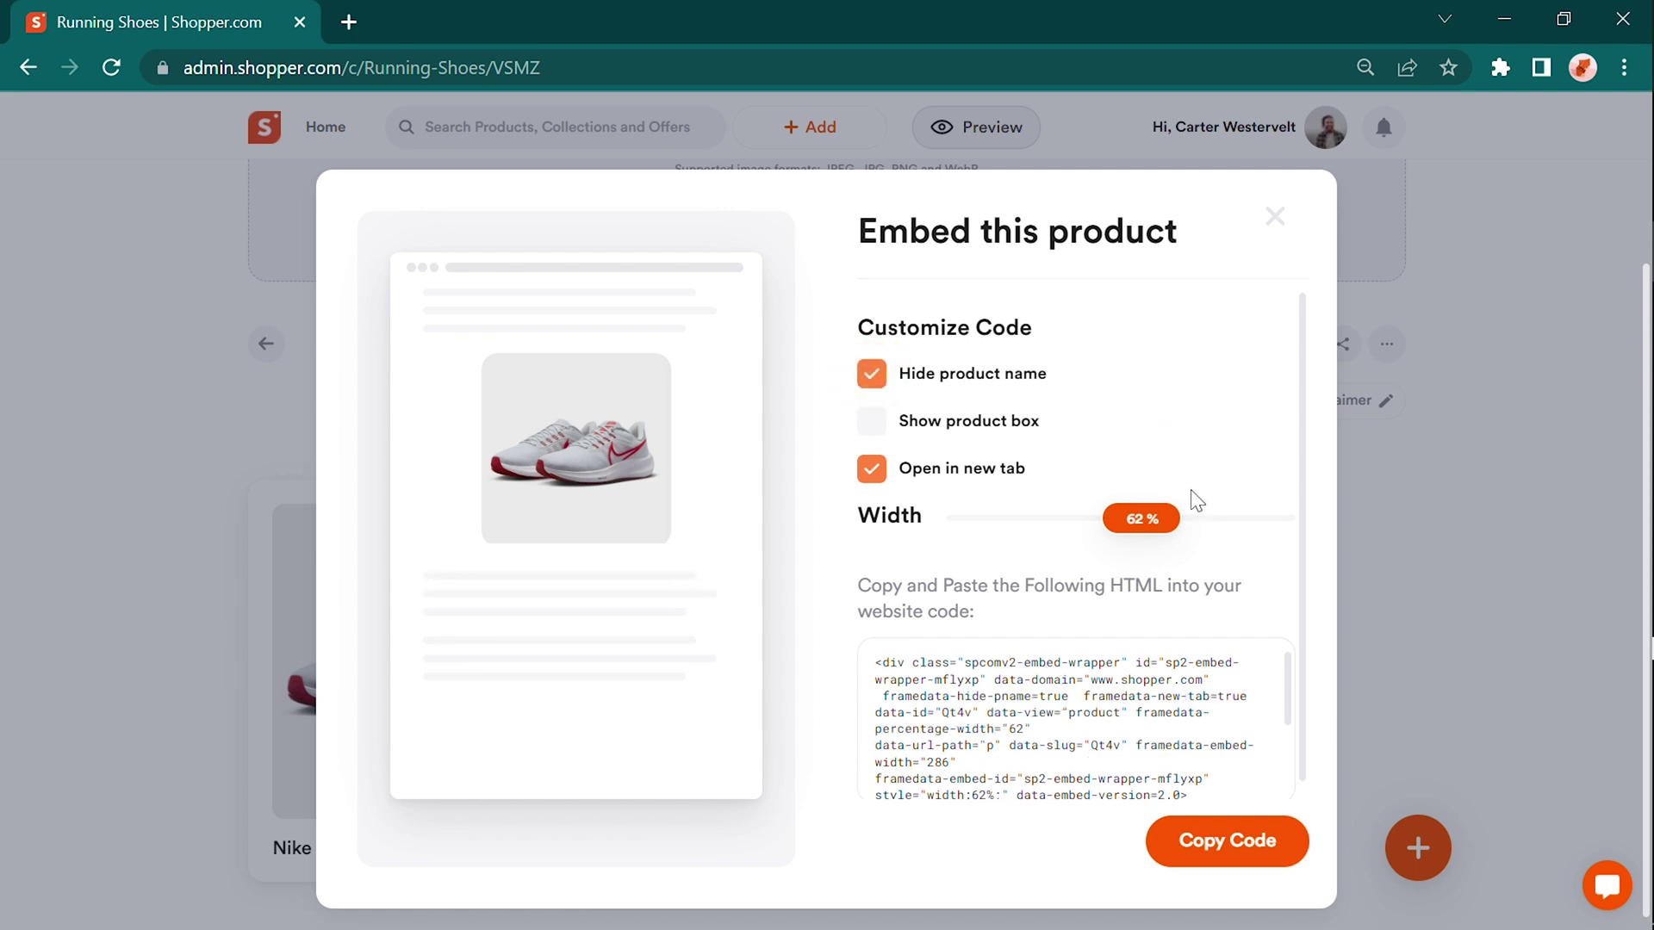
pyautogui.click(1223, 849)
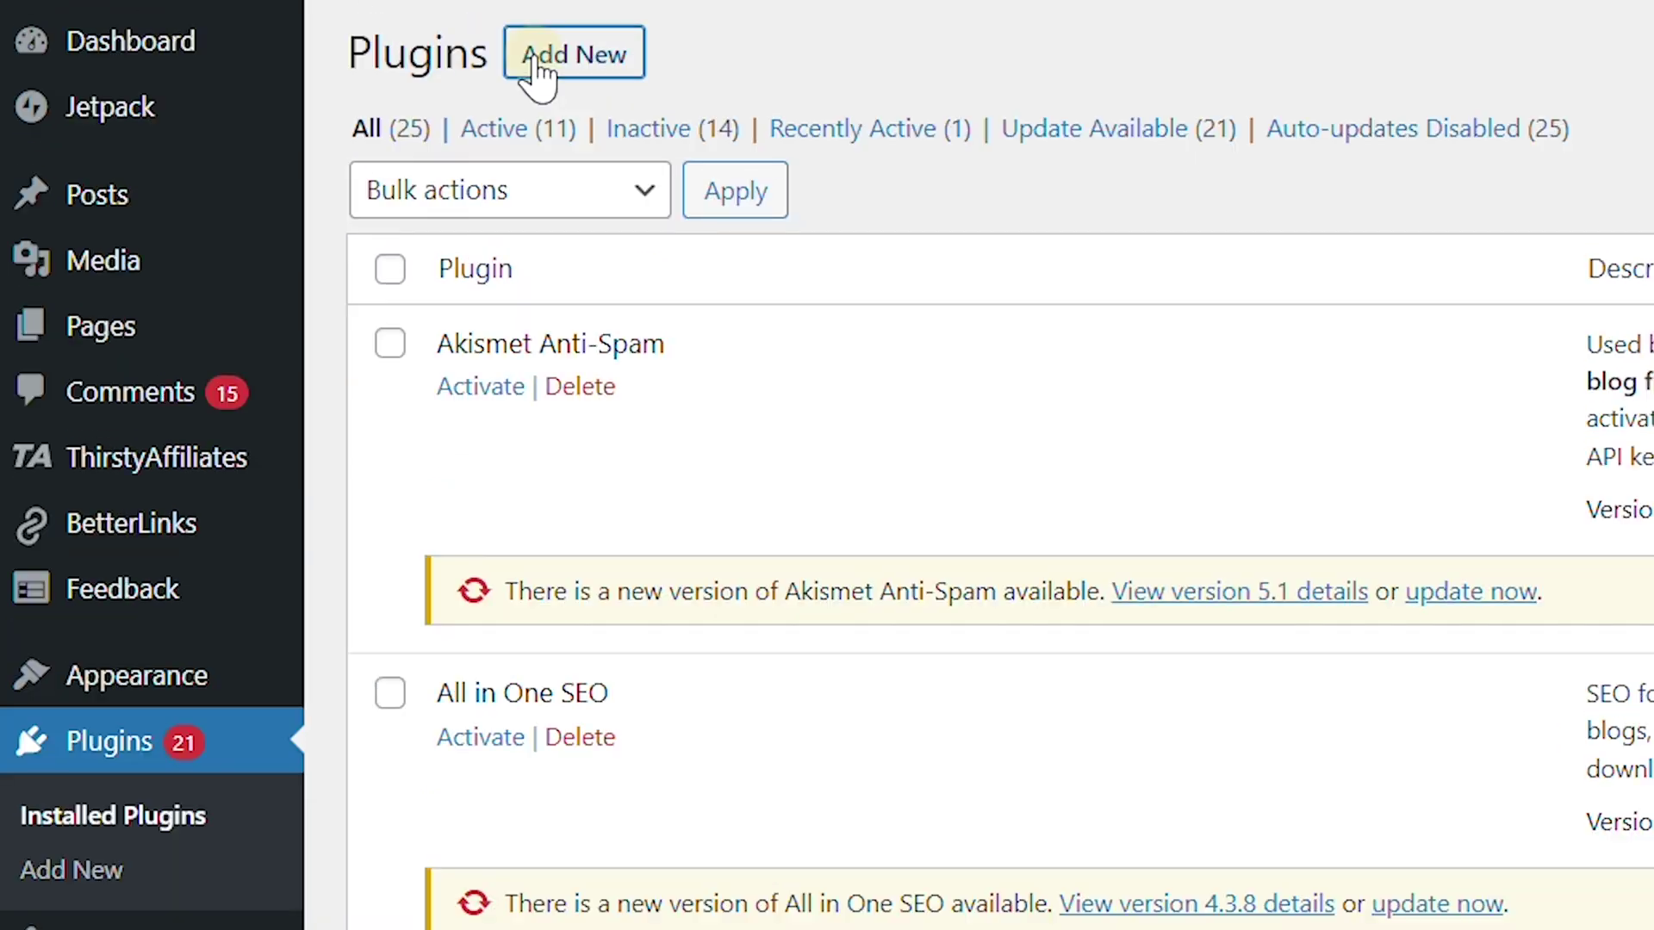
# - Search WordPress's Add New plugins page for 'shopper.com'
pyautogui.click(529, 53)
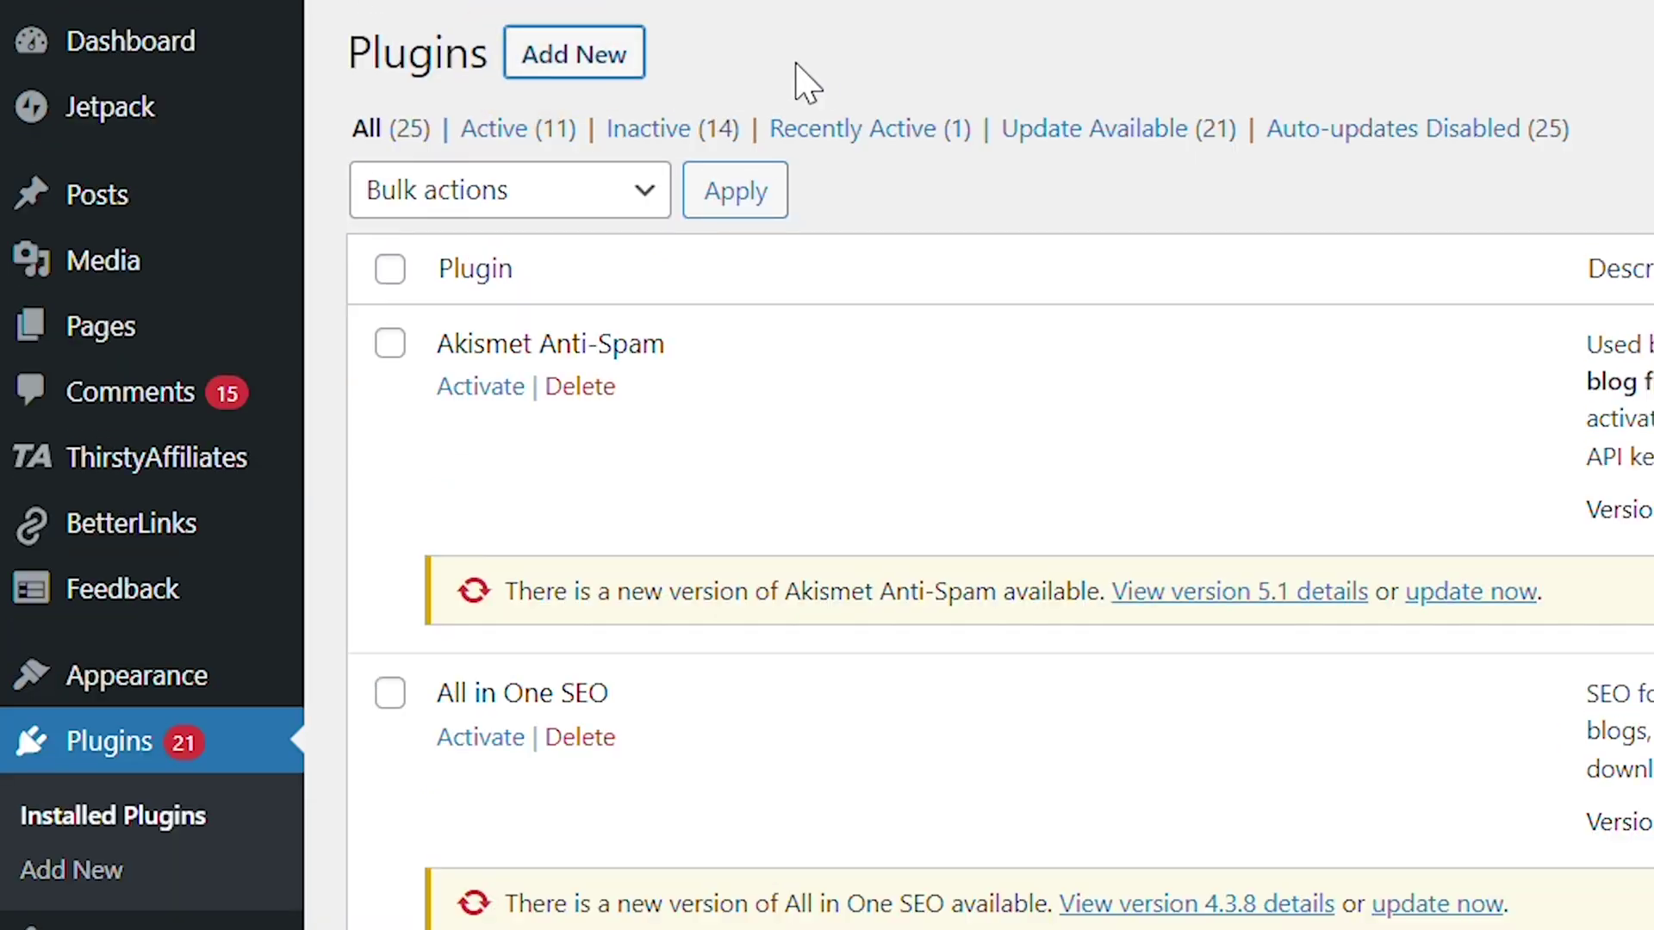
pyautogui.press('Return')
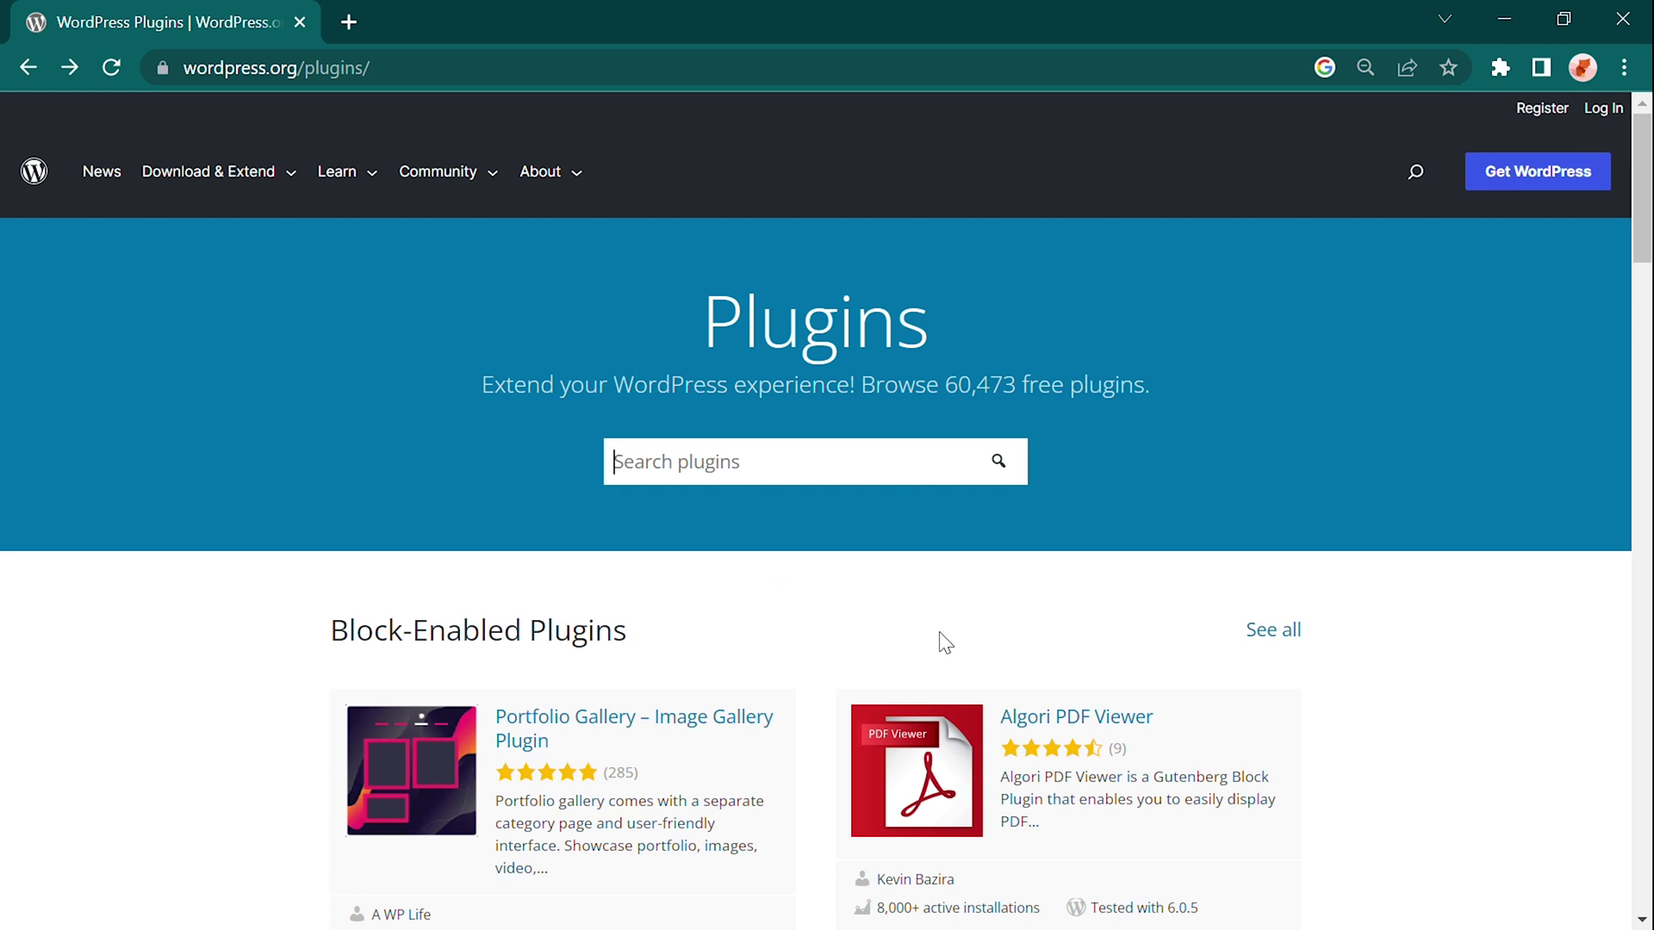
pyautogui.write('shopper.com')
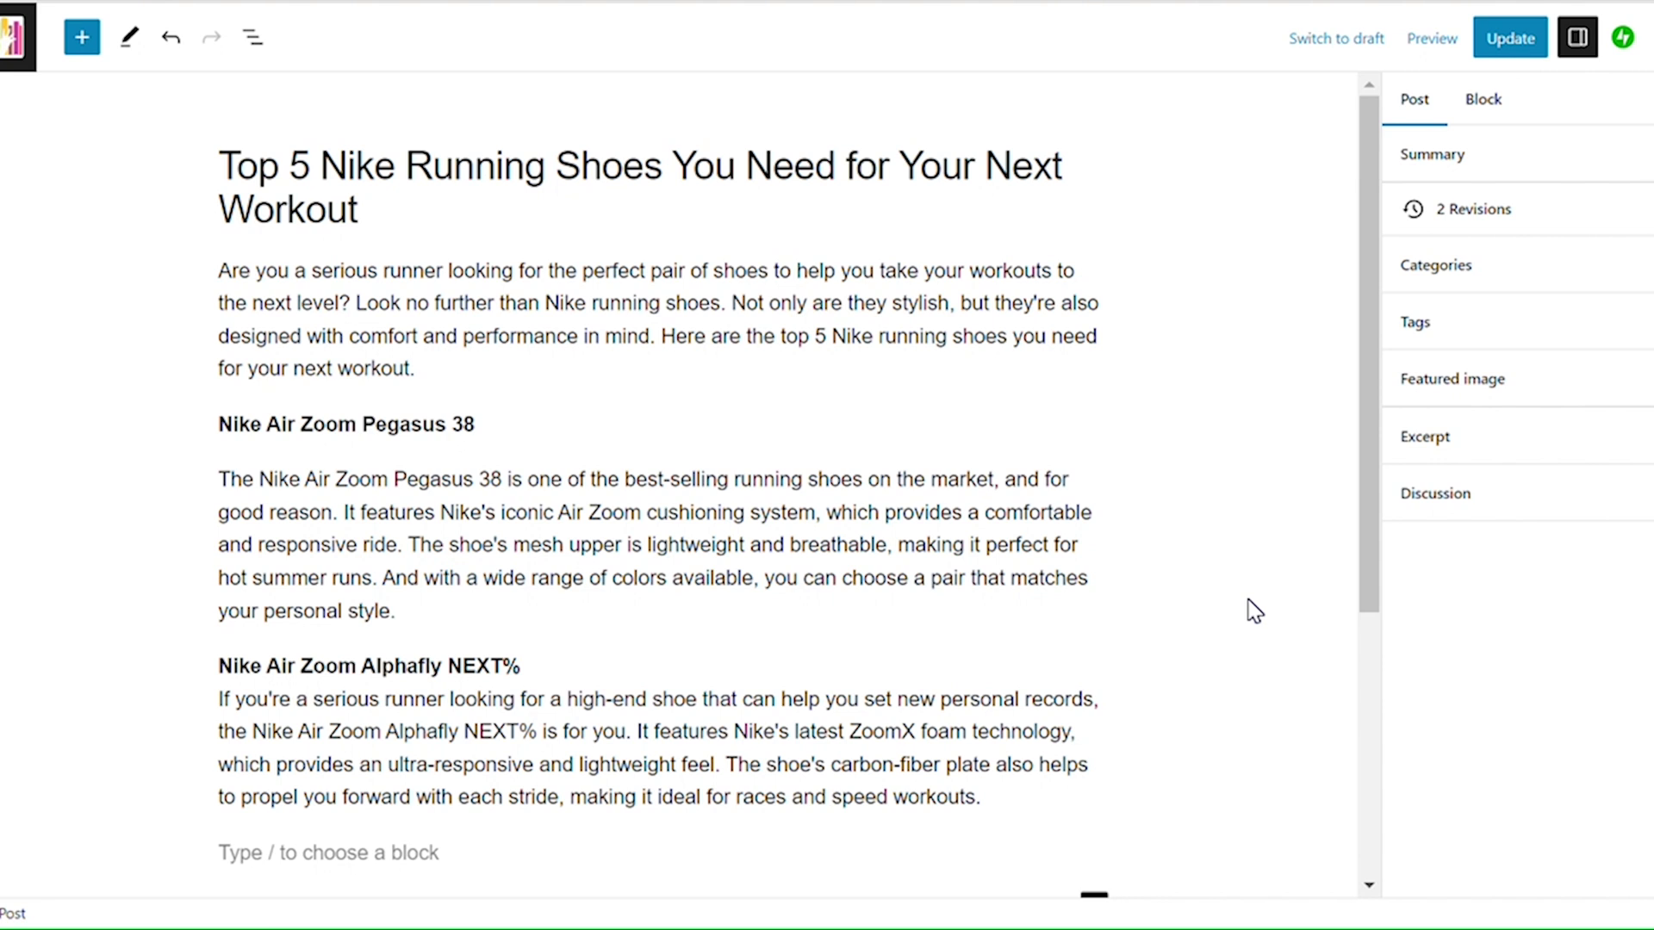
# - Insert a Shopper.com block with Nike Alphafly 2 and Nike Pegasus 39 Shield after the last paragraph
pyautogui.scroll(-5, 1254, 611)
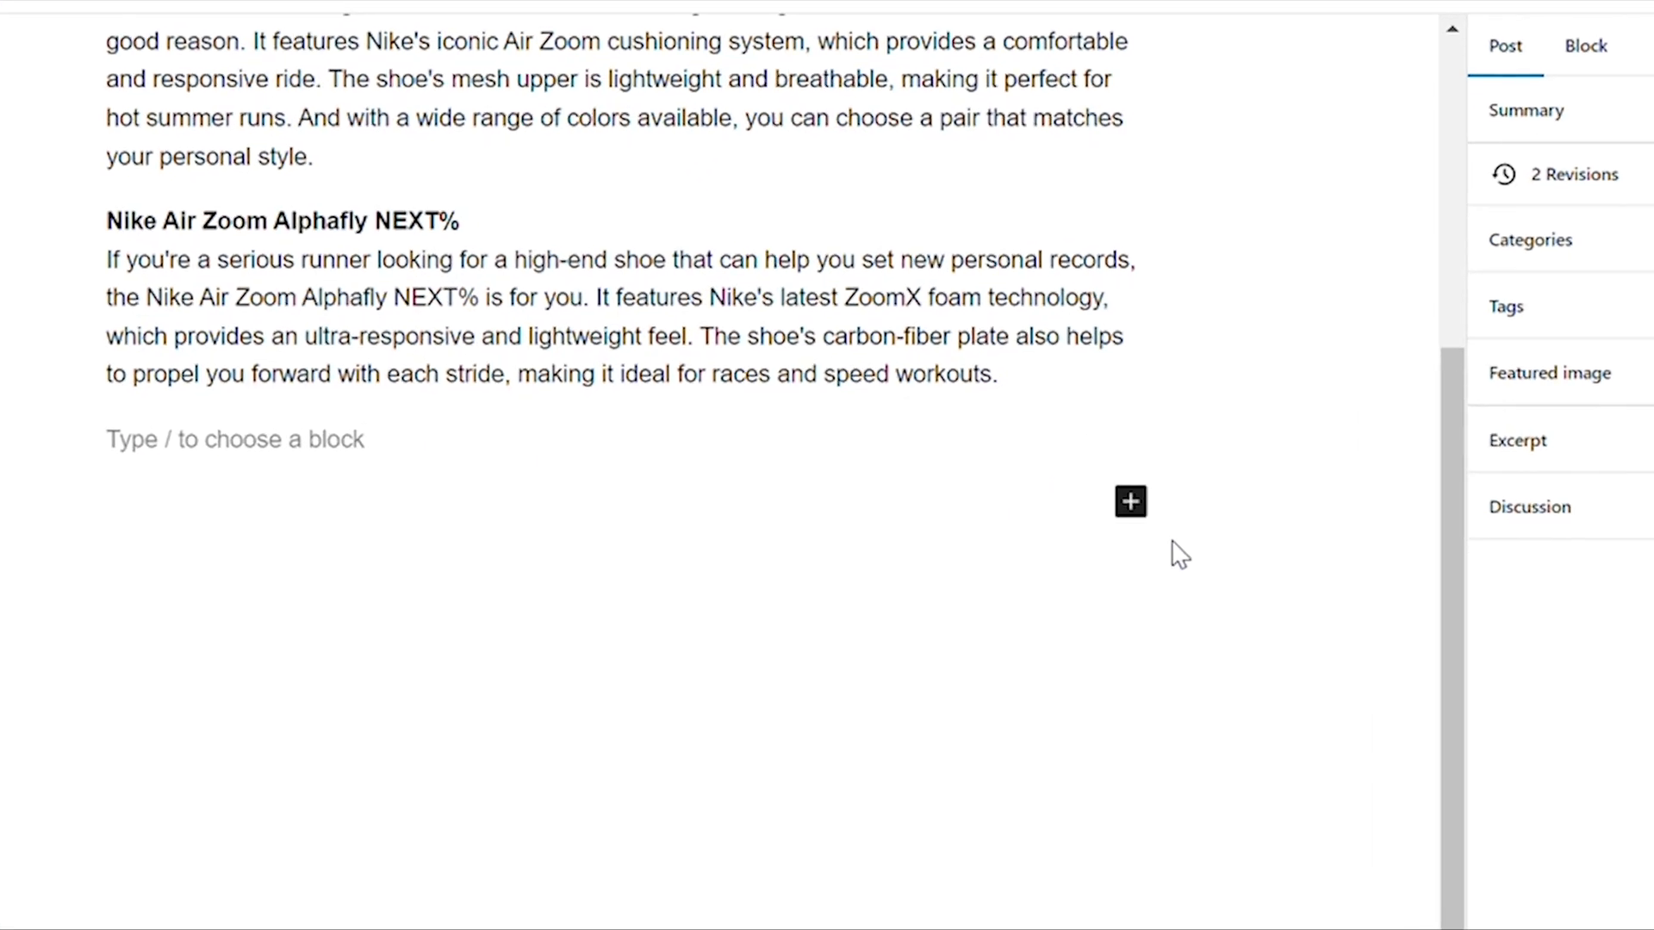
pyautogui.click(1153, 510)
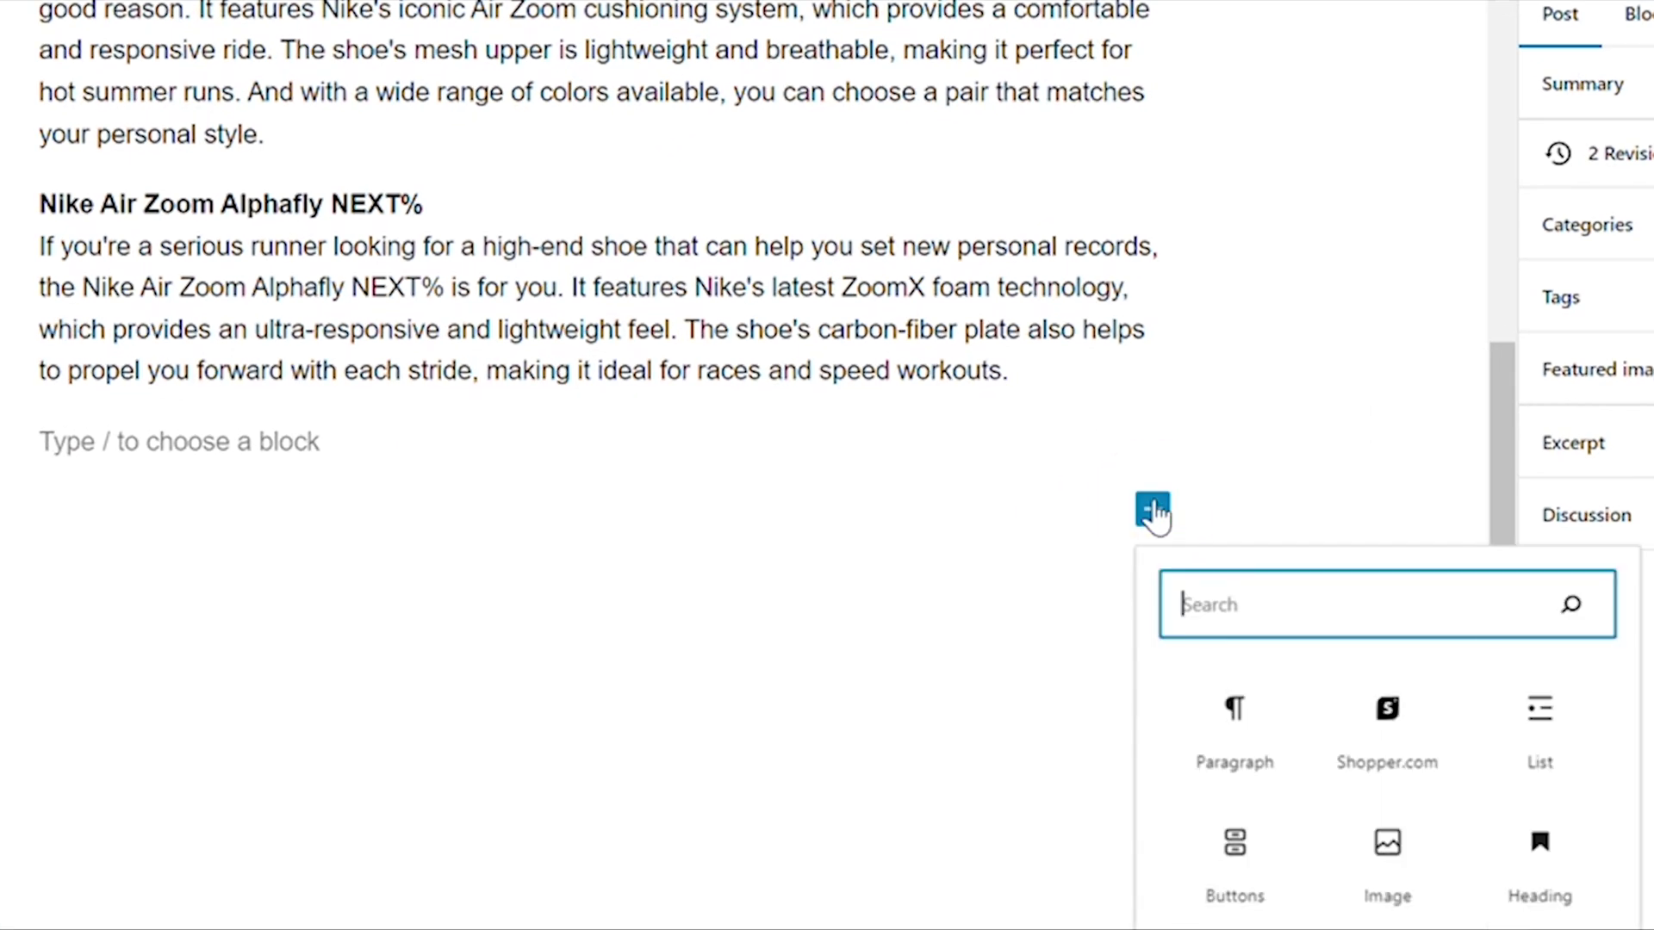
pyautogui.click(1378, 723)
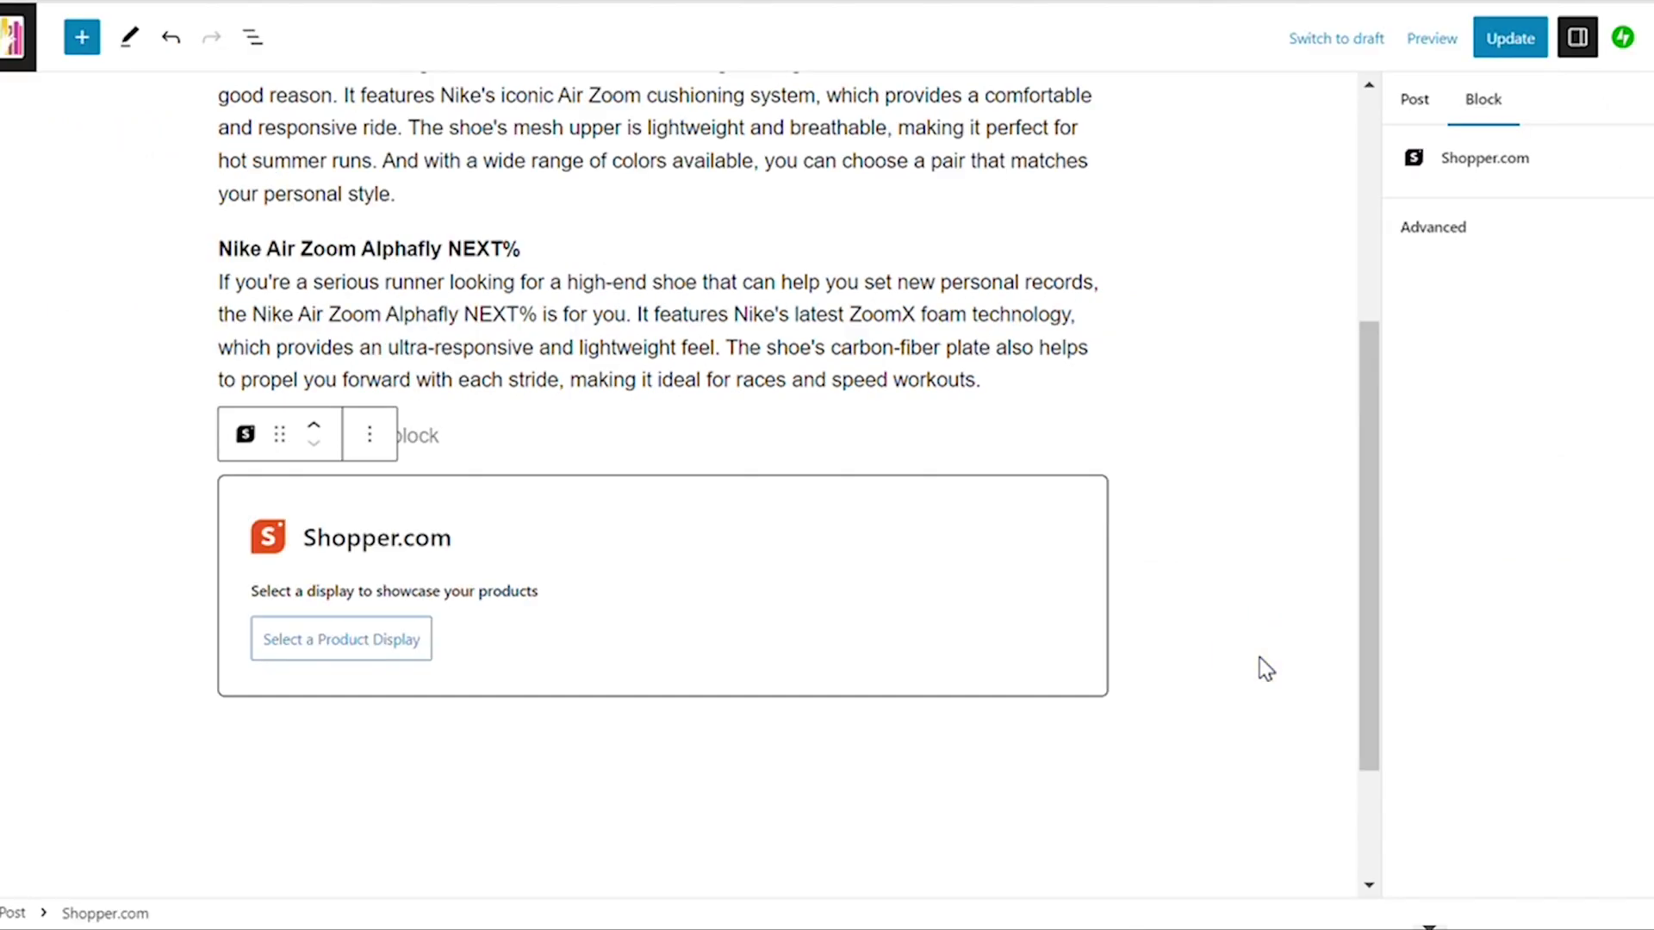
pyautogui.click(897, 272)
pyautogui.click(860, 591)
pyautogui.click(1199, 597)
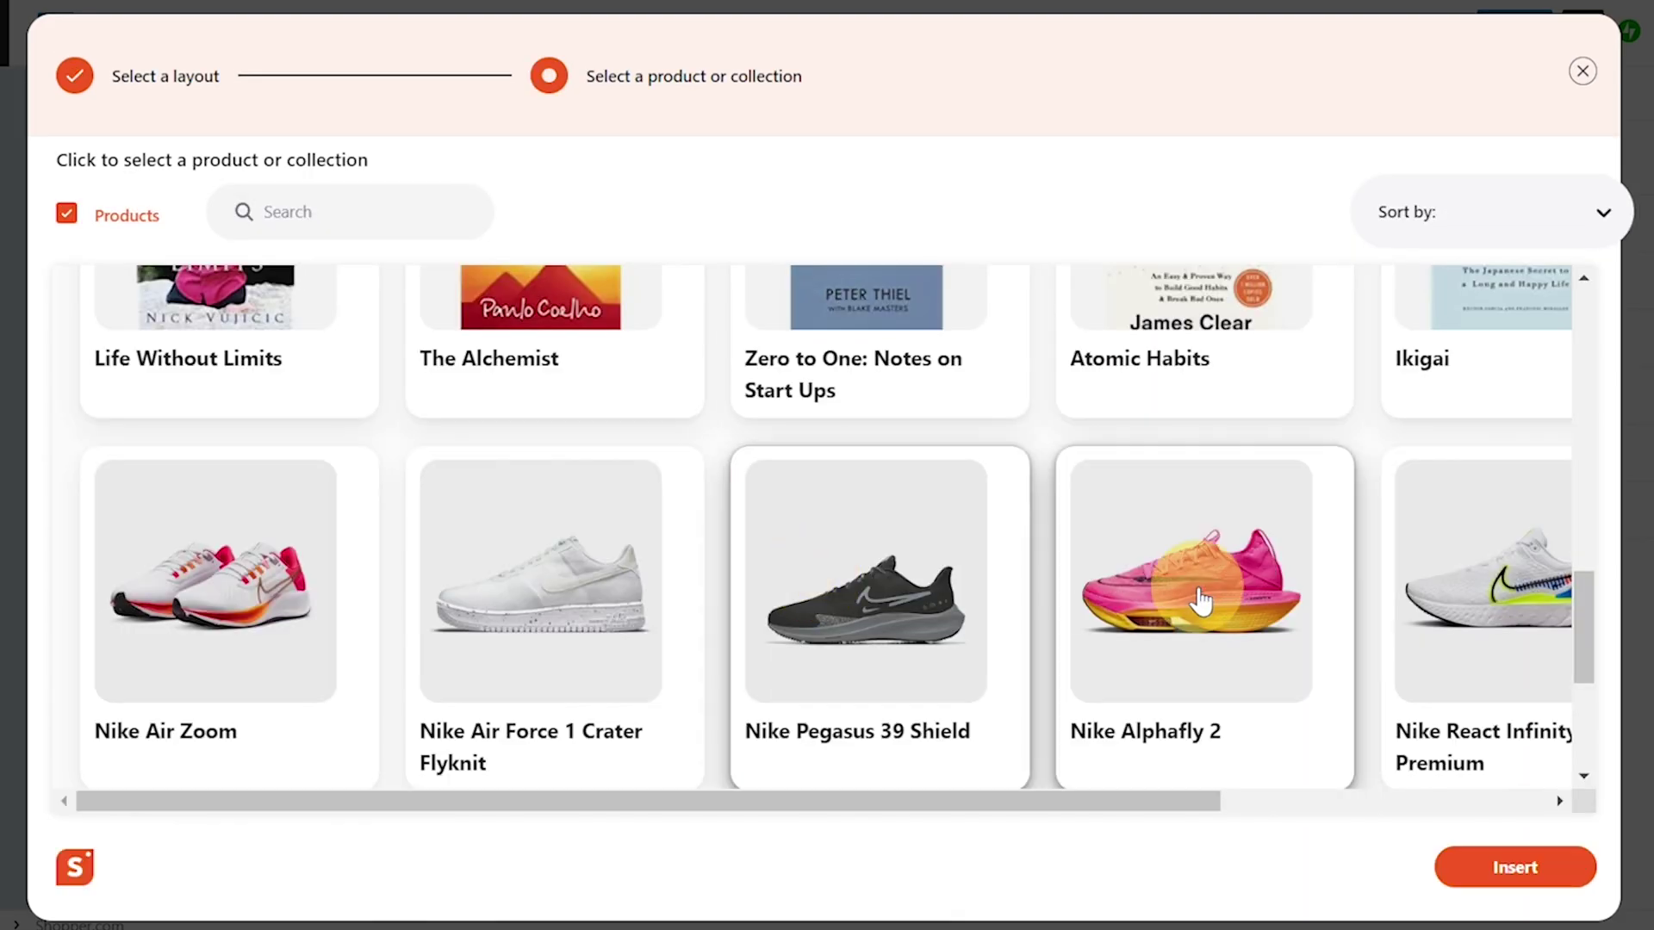
pyautogui.click(1509, 864)
# - Switch the block to Layout2 and hide the New badge on Nike Alphafly 2
pyautogui.click(1607, 215)
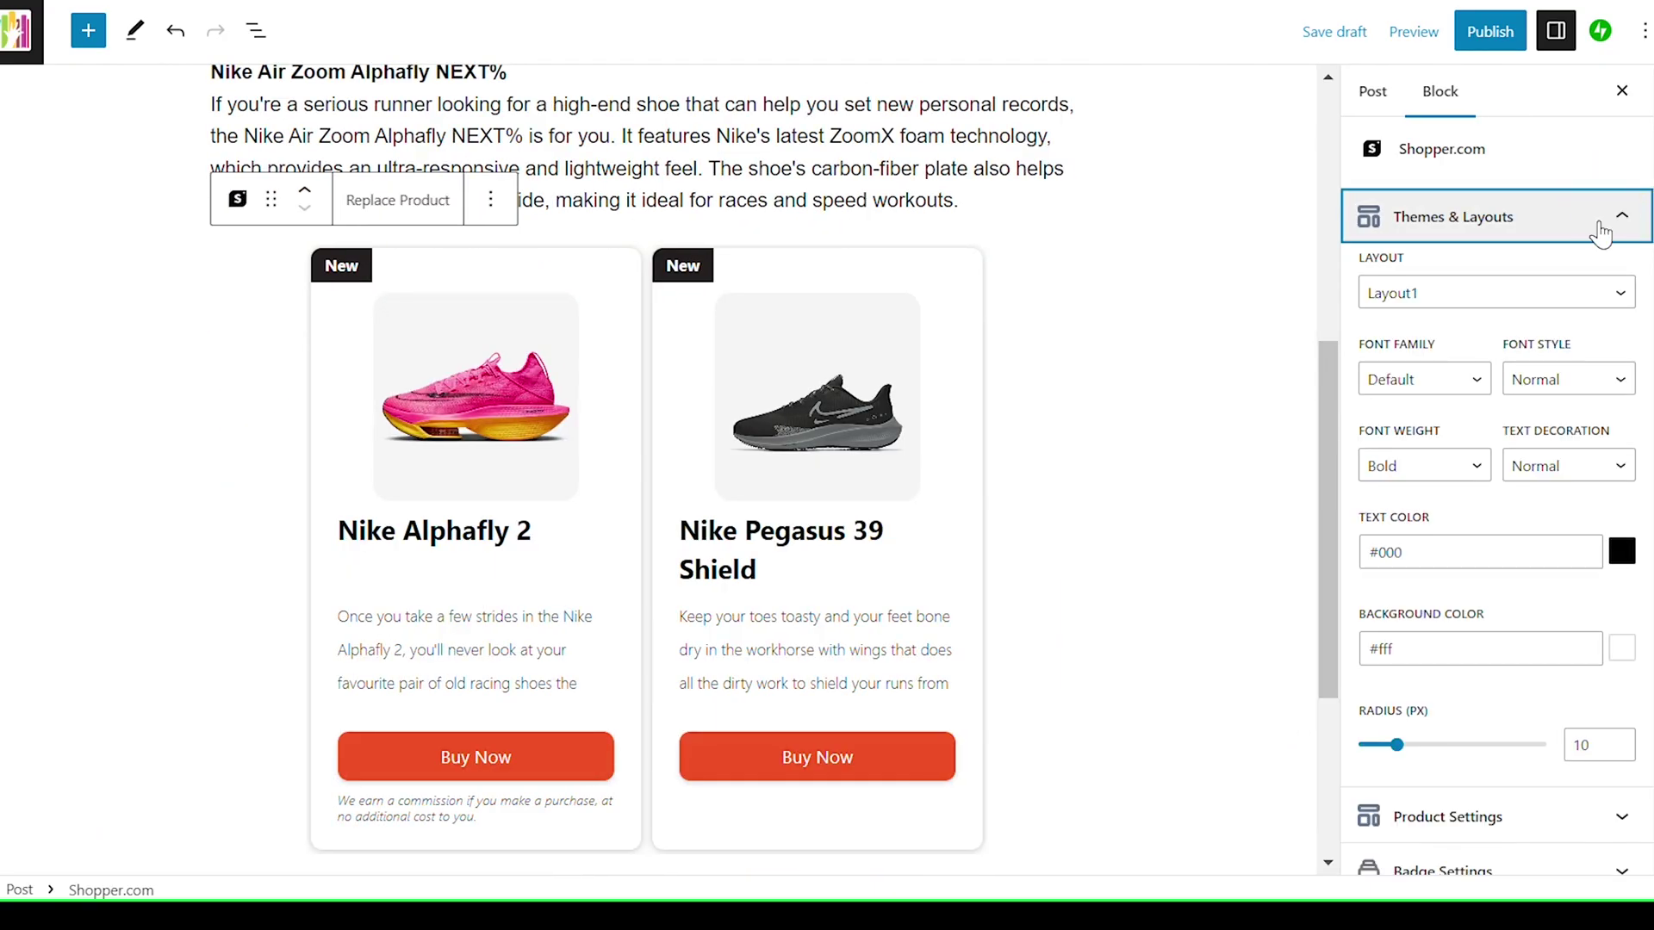
pyautogui.click(1581, 297)
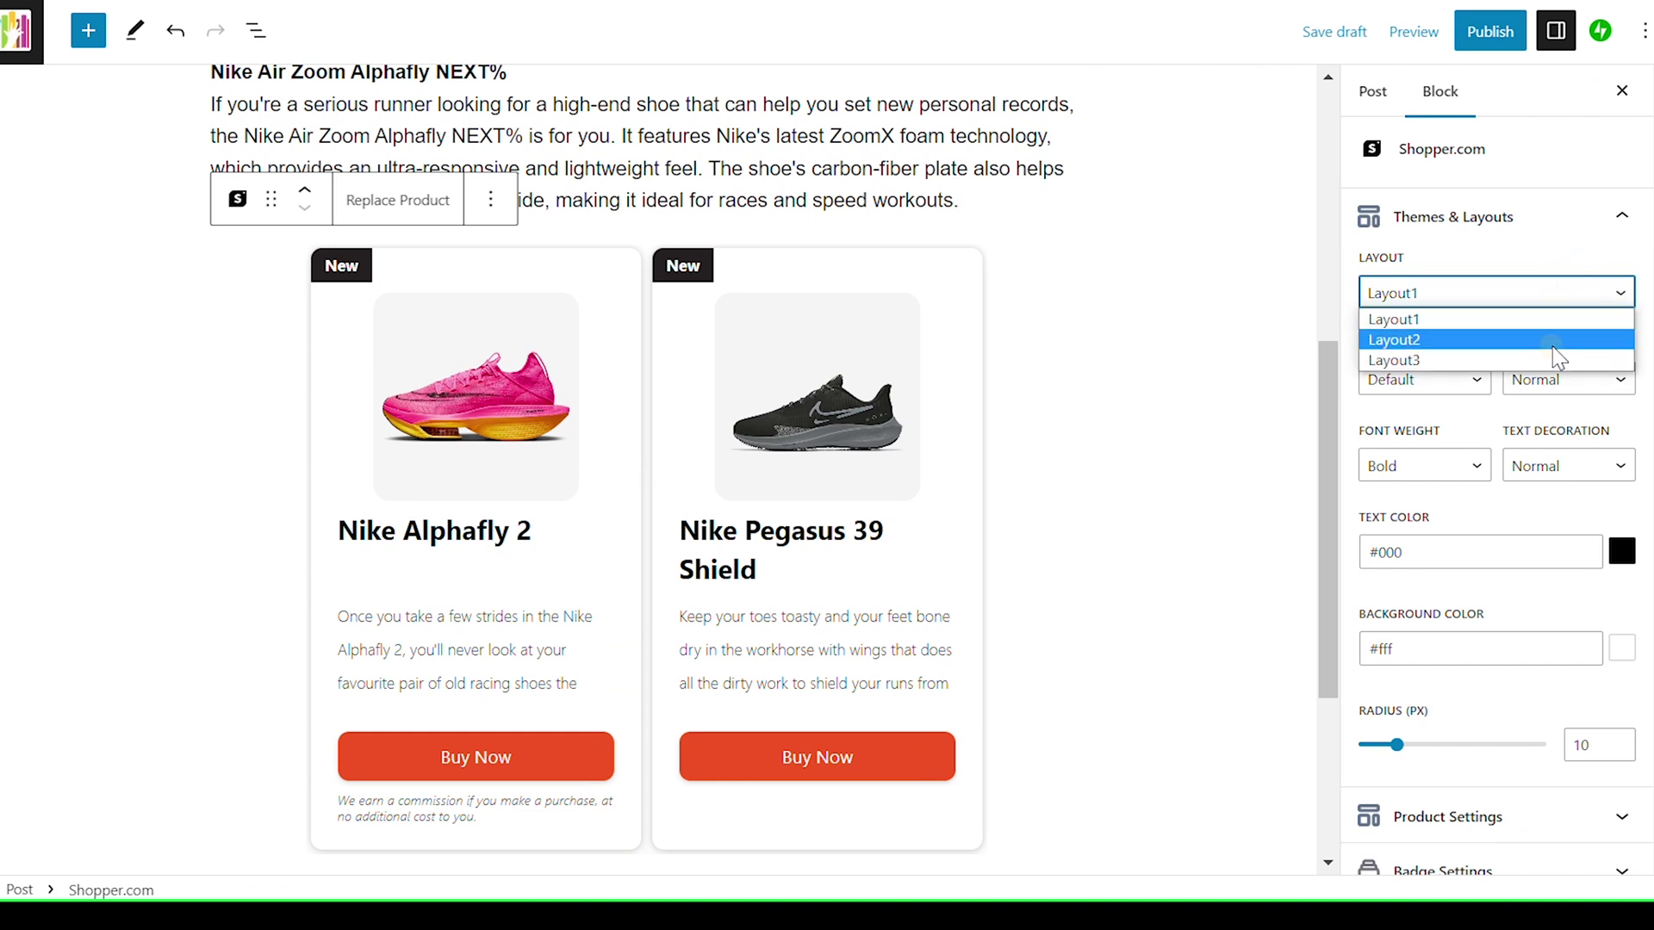
pyautogui.click(1551, 338)
pyautogui.scroll(-5, 1551, 396)
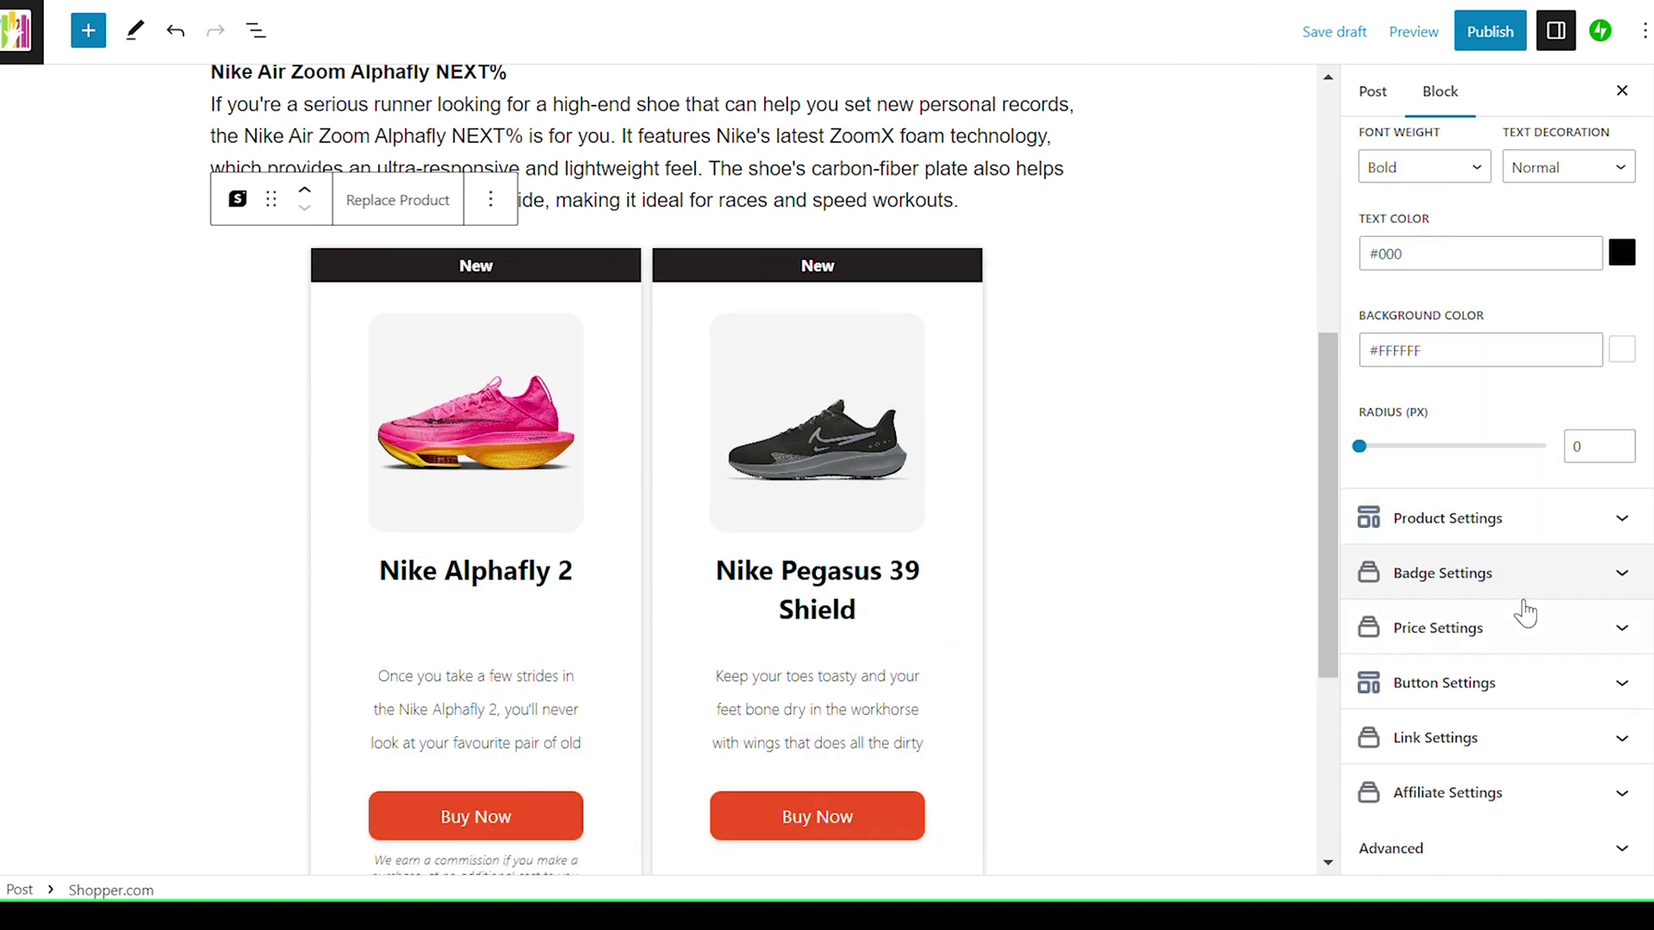
pyautogui.click(1513, 472)
pyautogui.click(1611, 379)
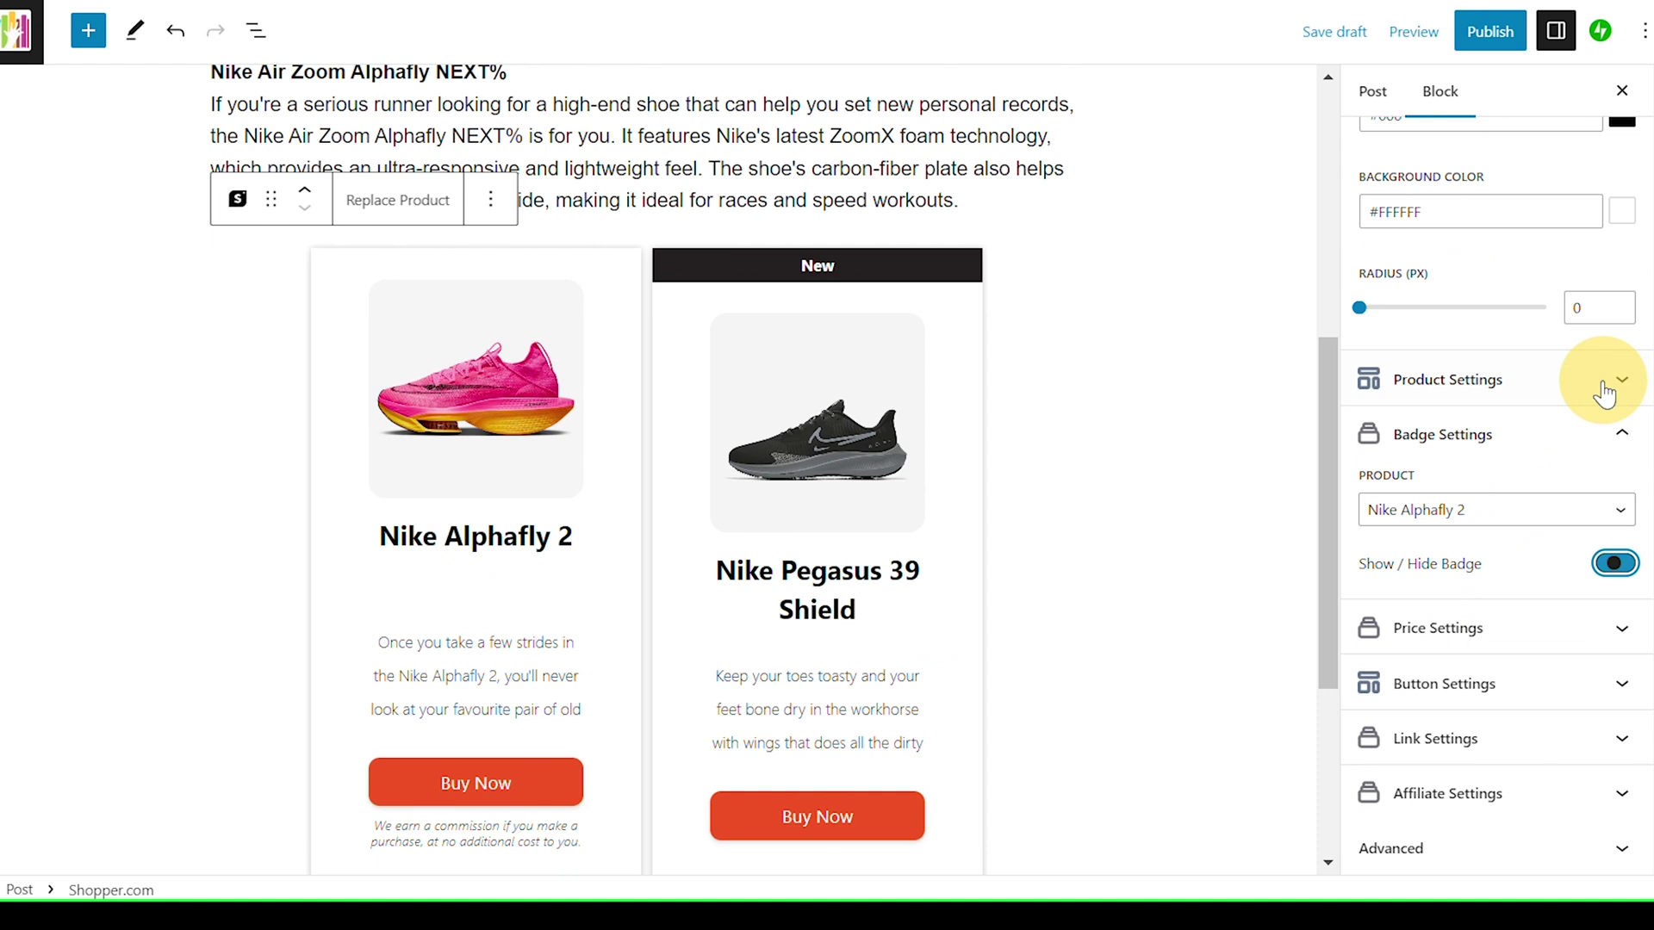